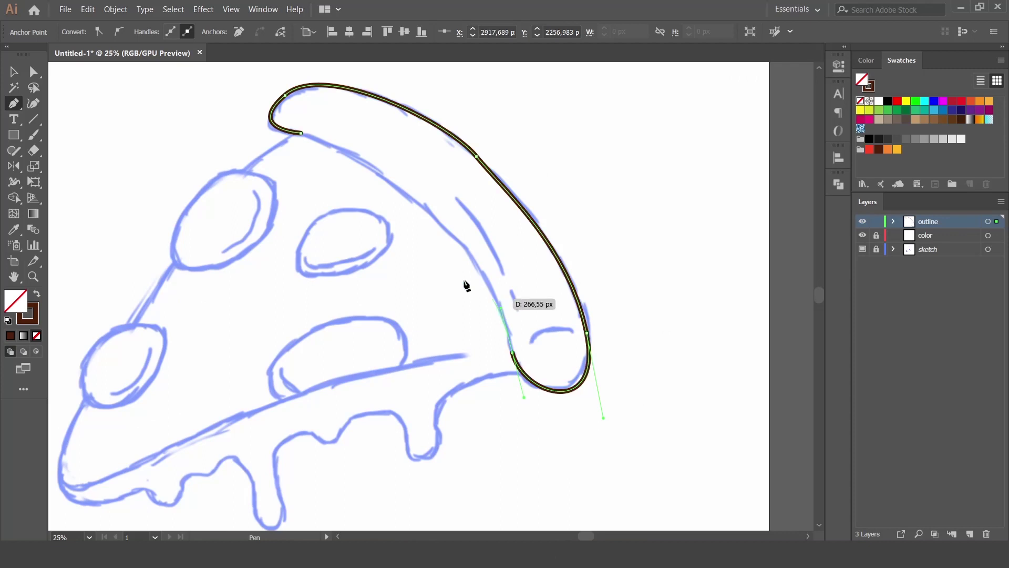
# - Close the crust outline along its inner edge and smooth its curves with the Smooth tool
pyautogui.moveTo(300, 133); pyautogui.dragTo(245, 129)
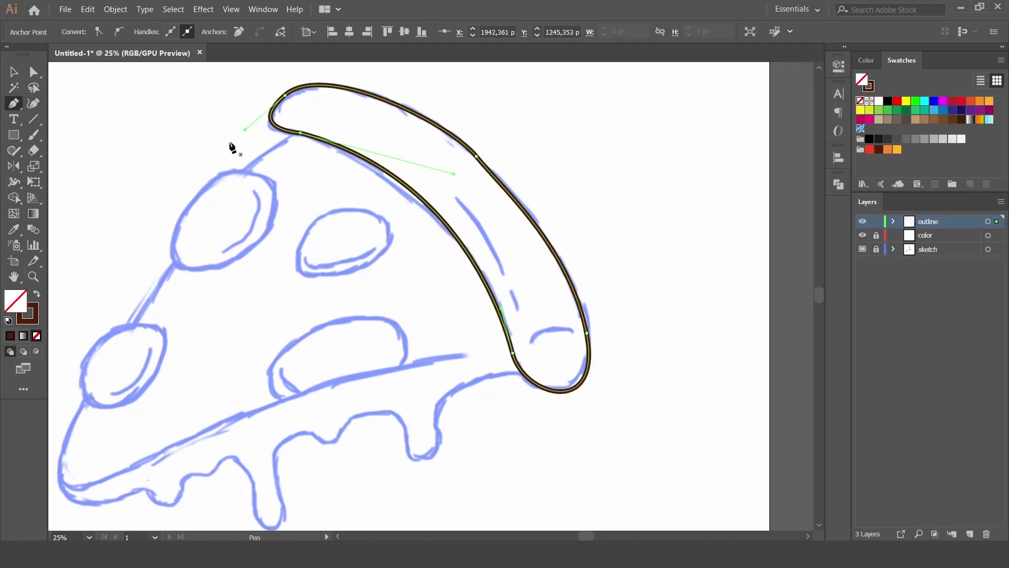
pyautogui.keyDown('ctrl'); pyautogui.click(142, 154); pyautogui.keyUp('ctrl')
pyautogui.moveTo(14, 151)
pyautogui.mouseDown()
pyautogui.moveTo(53, 158)
pyautogui.moveTo(84, 180)
pyautogui.mouseUp()
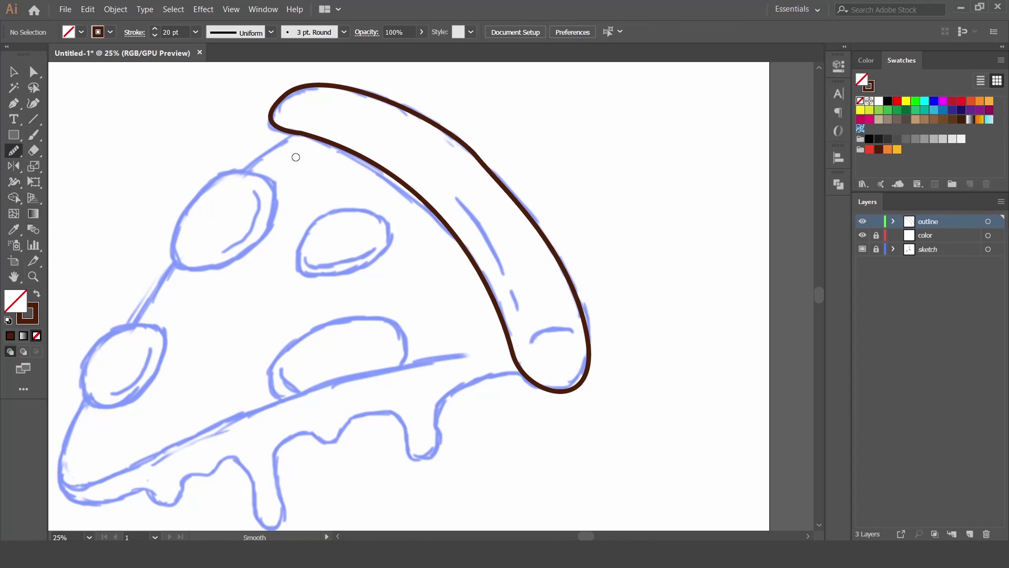
pyautogui.keyDown('ctrl'); pyautogui.click(312, 134); pyautogui.keyUp('ctrl')
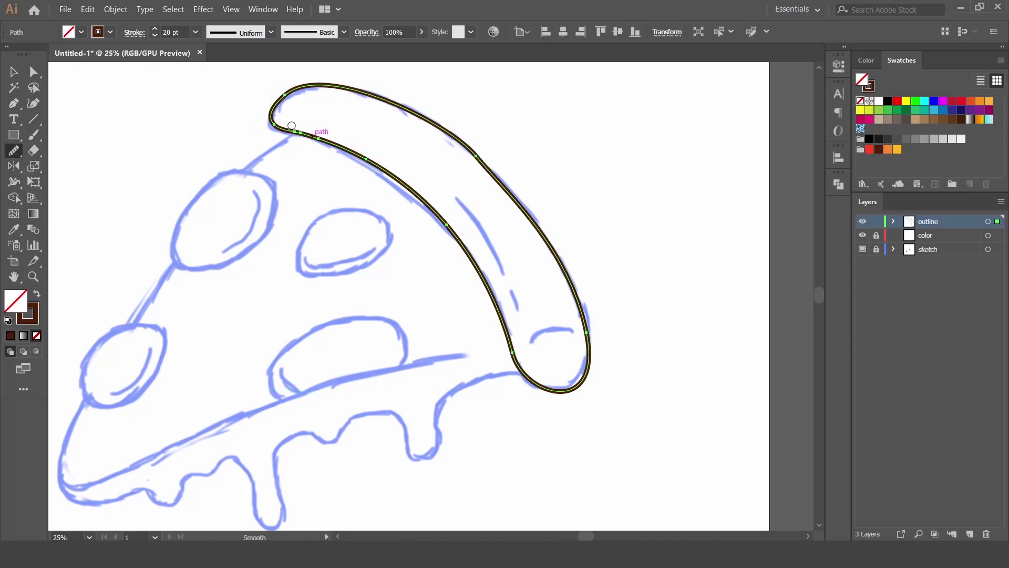
pyautogui.moveTo(282, 102); pyautogui.dragTo(345, 89)
pyautogui.moveTo(443, 127); pyautogui.dragTo(445, 139)
pyautogui.moveTo(583, 305); pyautogui.dragTo(604, 387)
pyautogui.moveTo(503, 331); pyautogui.dragTo(553, 425)
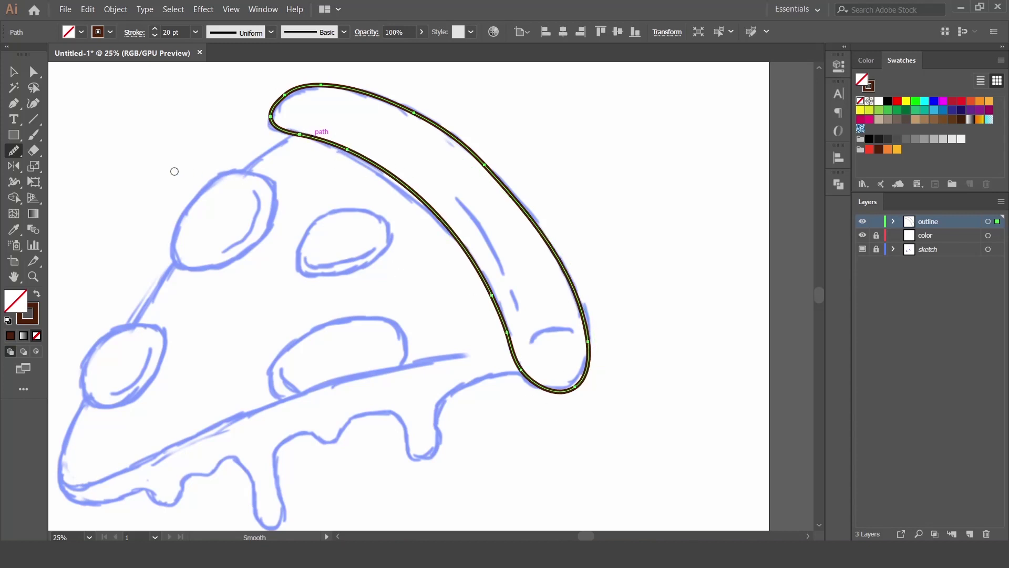
# - Trace the slice's outer side edge, rounded tip and upper cheese line over the sketch as one open path
pyautogui.press('p')
pyautogui.moveTo(272, 264); pyautogui.dragTo(438, 230)
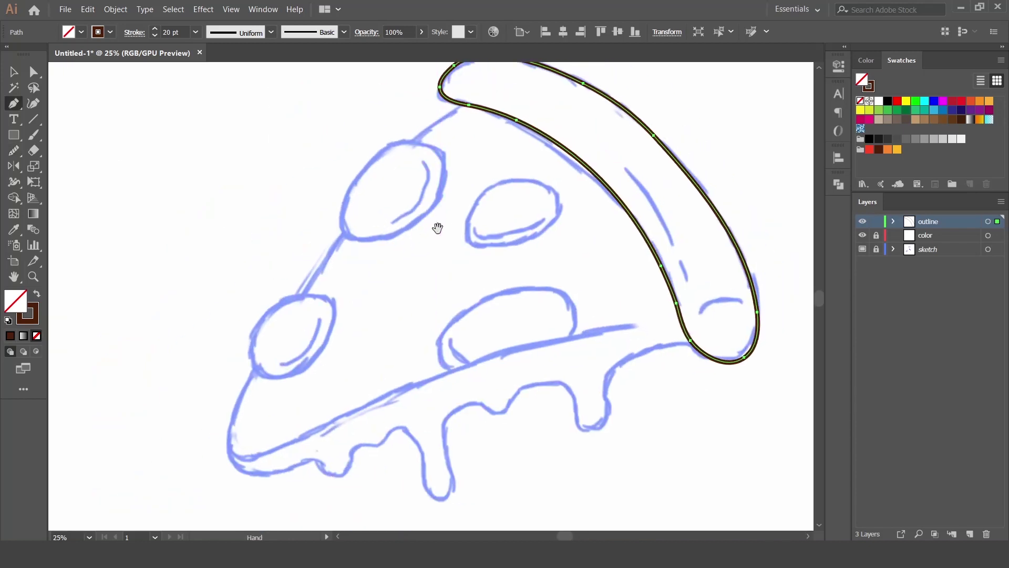
pyautogui.click(463, 104)
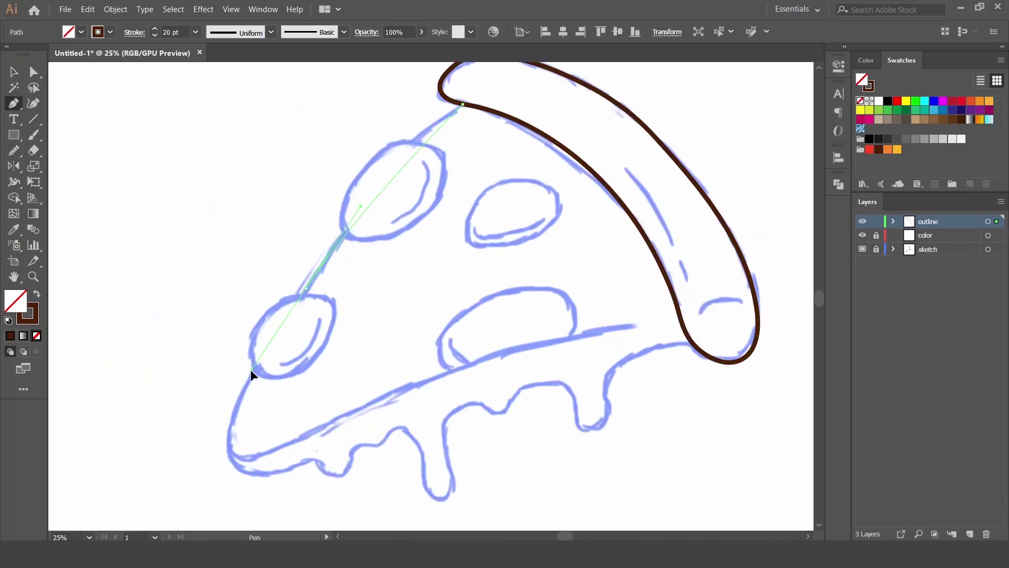
pyautogui.moveTo(232, 434); pyautogui.dragTo(193, 469)
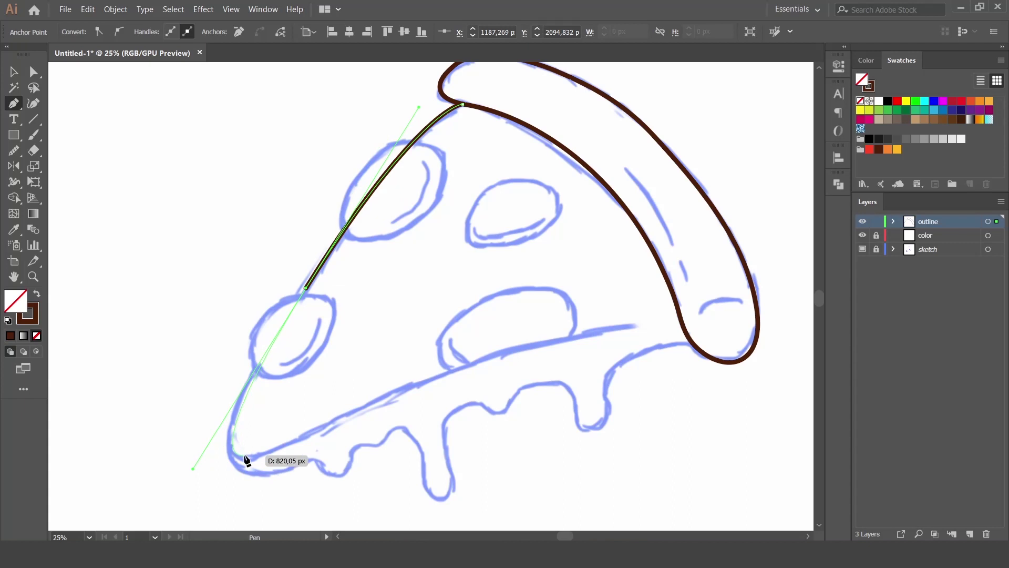
pyautogui.moveTo(258, 456); pyautogui.dragTo(259, 457)
pyautogui.moveTo(640, 322); pyautogui.dragTo(762, 328)
pyautogui.keyDown('ctrl'); pyautogui.click(541, 387); pyautogui.keyUp('ctrl')
# - Smooth the slice's outer side edge from the tip up to the crust
pyautogui.click(17, 153)
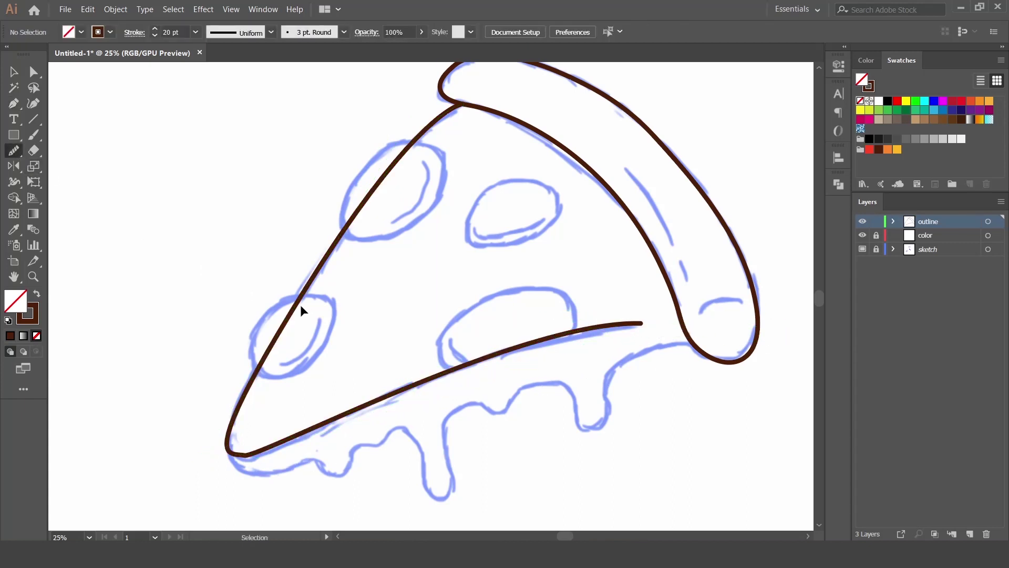
pyautogui.keyDown('ctrl'); pyautogui.click(235, 413); pyautogui.keyUp('ctrl')
pyautogui.moveTo(230, 426)
pyautogui.mouseDown()
pyautogui.moveTo(289, 442)
pyautogui.moveTo(331, 426)
pyautogui.moveTo(269, 350)
pyautogui.mouseUp()
pyautogui.moveTo(340, 240); pyautogui.dragTo(427, 127)
# - Trace the dripping cheese edge from the slice's tip to the lower end of the crust with the Pen tool
pyautogui.press('space')
pyautogui.moveTo(546, 302); pyautogui.dragTo(481, 246)
pyautogui.keyDown('ctrl'); pyautogui.click(271, 324); pyautogui.keyUp('ctrl')
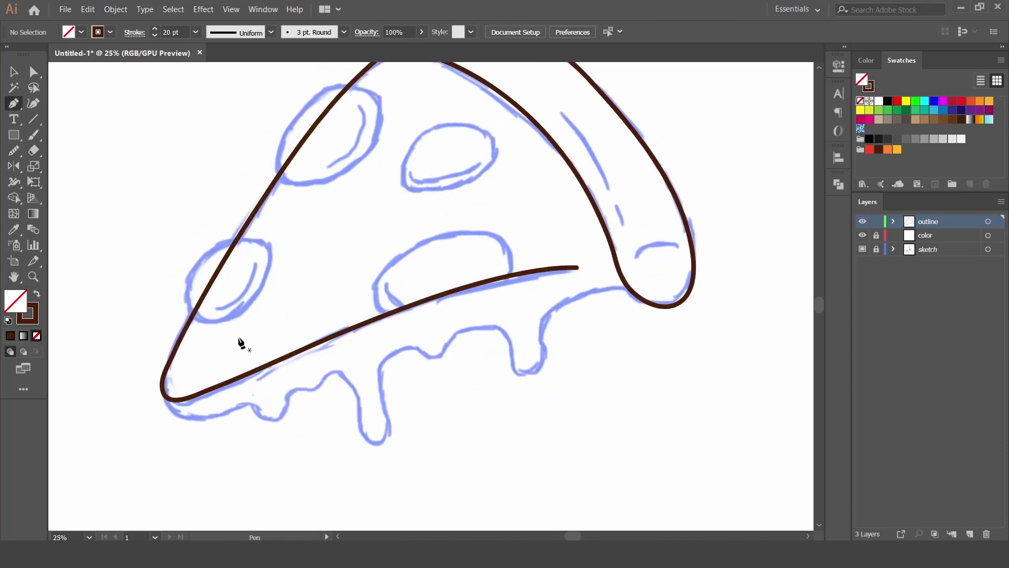
pyautogui.click(164, 393)
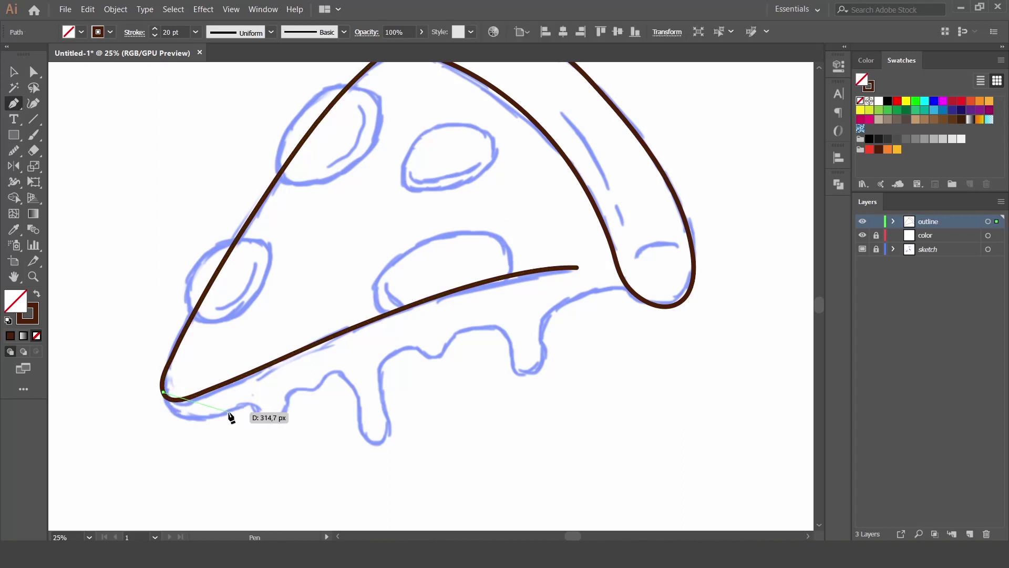
pyautogui.moveTo(287, 392); pyautogui.dragTo(287, 392)
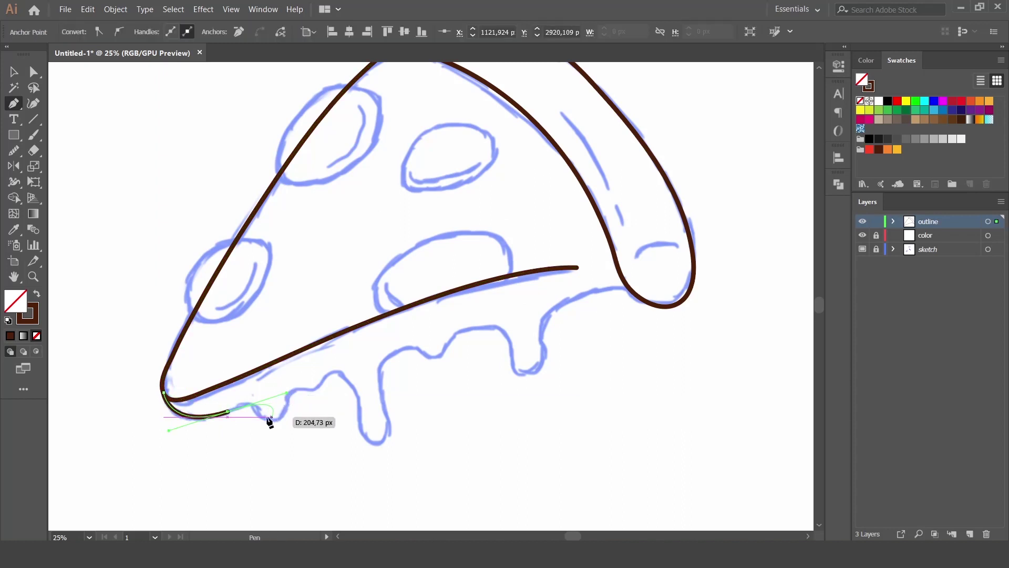
pyautogui.click(228, 412)
pyautogui.moveTo(296, 390); pyautogui.dragTo(354, 390)
pyautogui.moveTo(379, 443); pyautogui.dragTo(394, 436)
pyautogui.moveTo(374, 375); pyautogui.dragTo(540, 333)
pyautogui.moveTo(629, 287); pyautogui.dragTo(714, 287)
pyautogui.keyDown('ctrl'); pyautogui.click(595, 363); pyautogui.keyUp('ctrl')
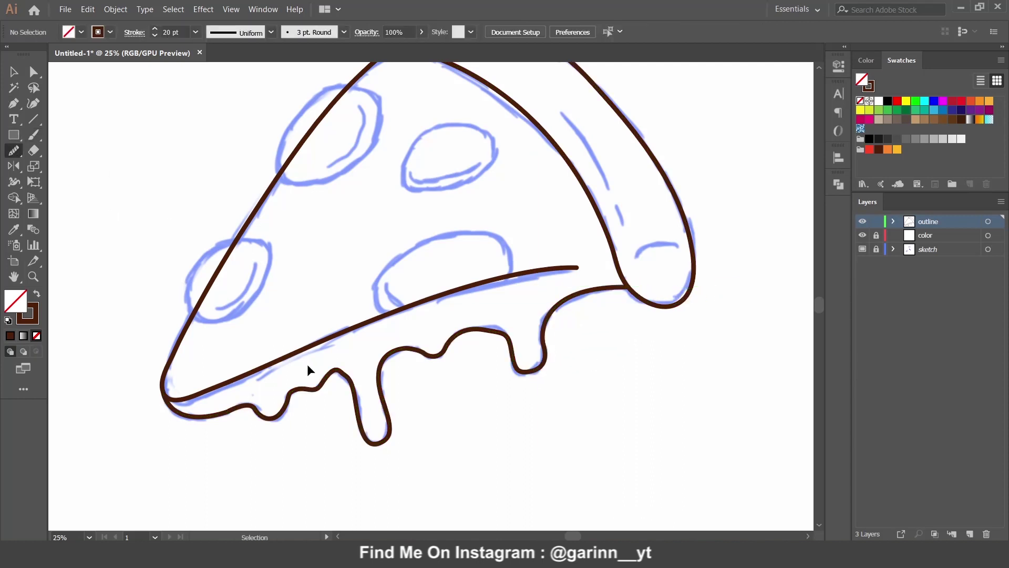
# - Smooth the rounded drip nearest the crust on the cheese edge path
pyautogui.keyDown('ctrl'); pyautogui.click(380, 374); pyautogui.keyUp('ctrl')
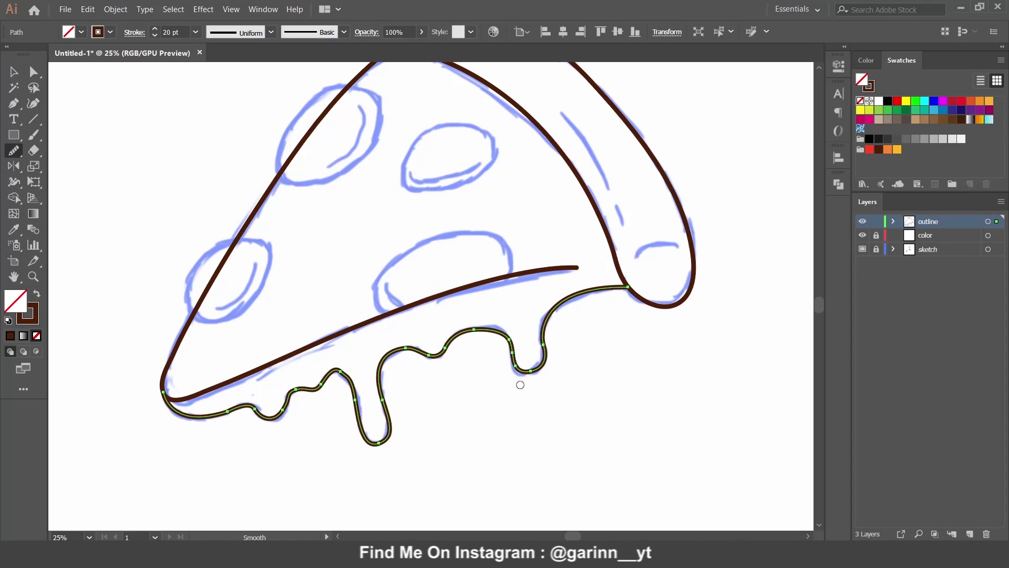
pyautogui.moveTo(514, 364); pyautogui.dragTo(546, 365)
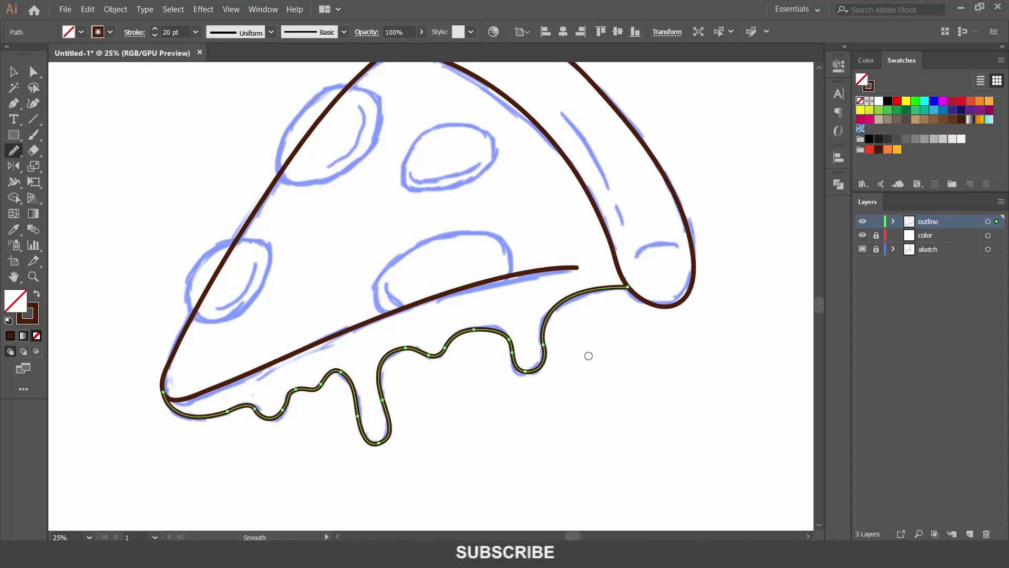
pyautogui.press('p')
pyautogui.keyDown('ctrl'); pyautogui.click(597, 332); pyautogui.keyUp('ctrl')
# - Draw the long curved detail line inside the crust and the short arc at its lower end
pyautogui.moveTo(596, 324); pyautogui.dragTo(599, 415)
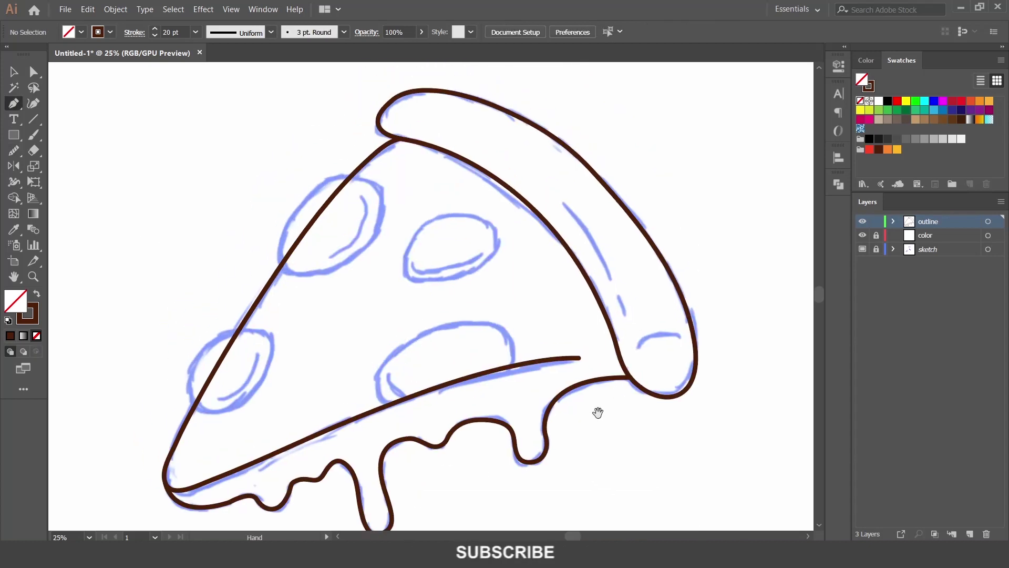
pyautogui.keyDown('ctrl'); pyautogui.click(625, 314); pyautogui.keyUp('ctrl')
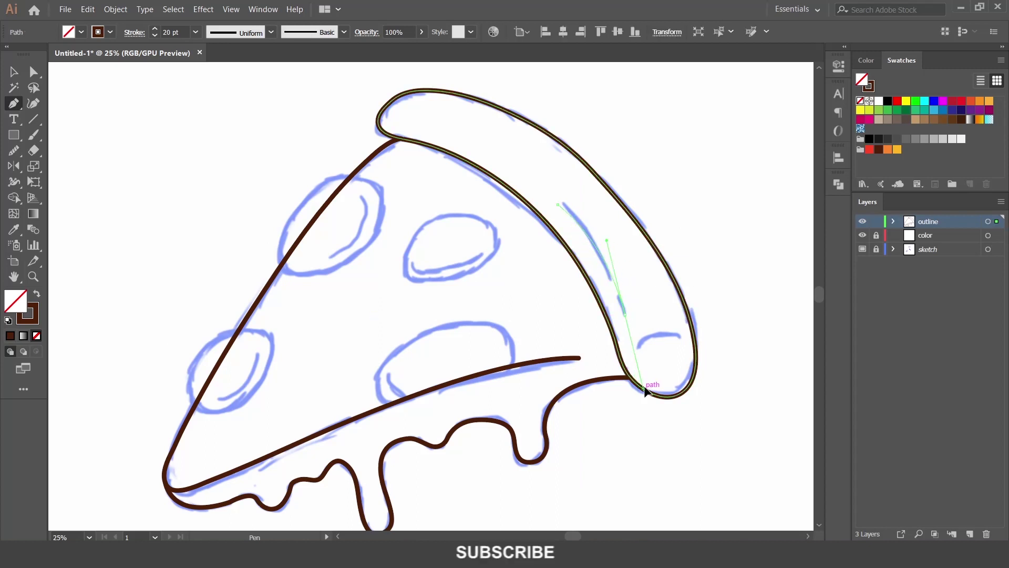
pyautogui.keyDown('ctrl'); pyautogui.click(654, 353); pyautogui.keyUp('ctrl')
pyautogui.click(636, 351)
pyautogui.moveTo(715, 354); pyautogui.dragTo(716, 354)
pyautogui.keyDown('ctrl'); pyautogui.click(705, 289); pyautogui.keyUp('ctrl')
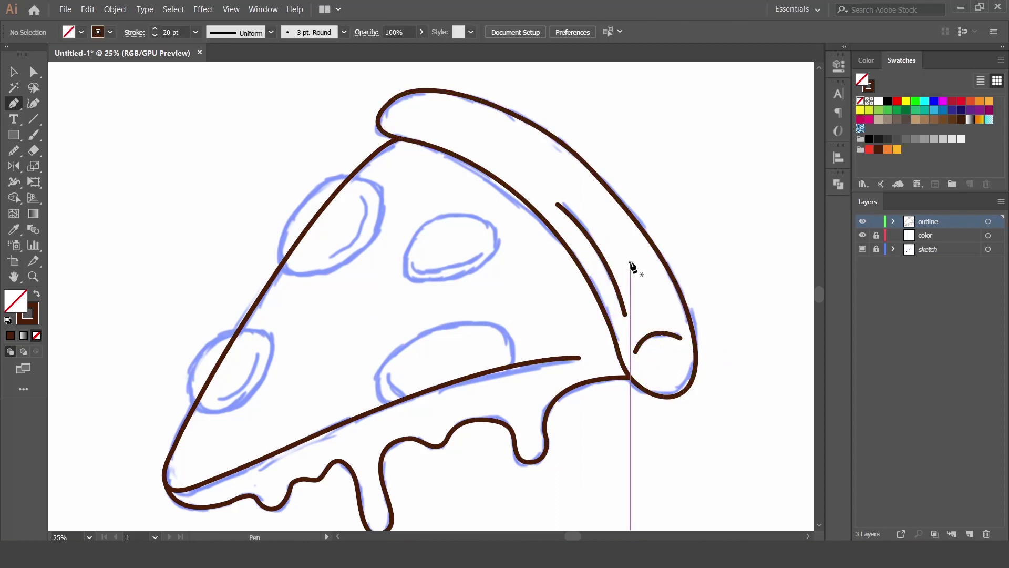
# - Split the long crust detail line near its lower end by adding anchor points and deleting the segment between them
pyautogui.keyDown('ctrl'); pyautogui.click(613, 275); pyautogui.keyUp('ctrl')
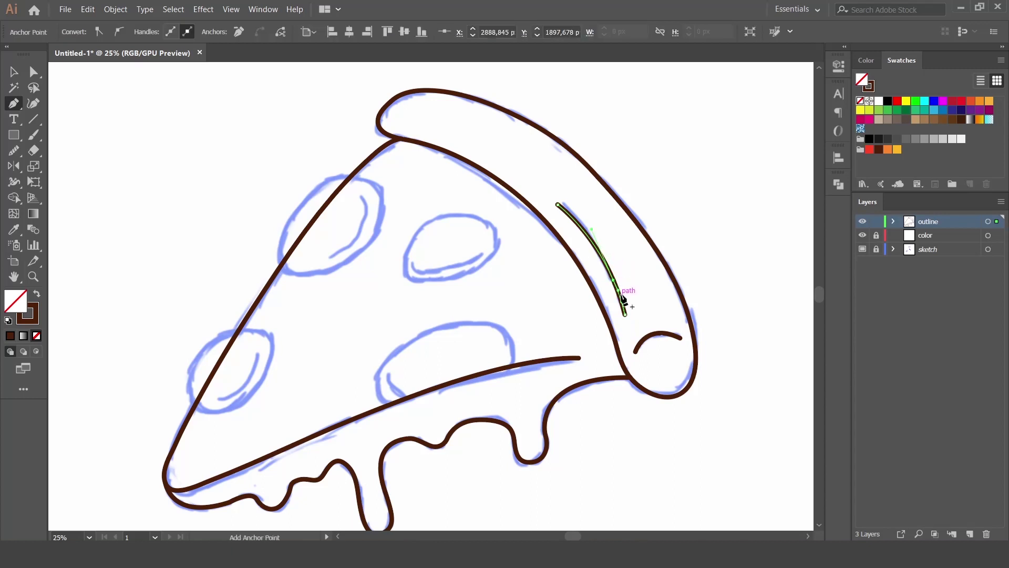
pyautogui.keyDown('ctrl'); pyautogui.click(654, 298); pyautogui.keyUp('ctrl')
pyautogui.hotkey('ctrl', '+')
pyautogui.hotkey('ctrl', '+')
pyautogui.hotkey('ctrl', '+')
pyautogui.moveTo(621, 298); pyautogui.dragTo(227, 326)
pyautogui.click(530, 295)
pyautogui.press('Delete')
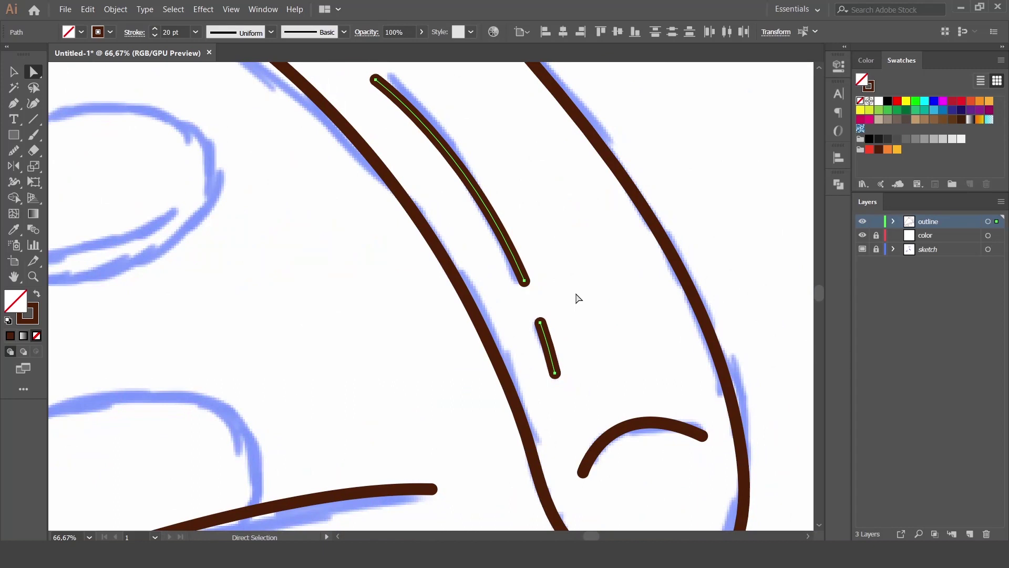
pyautogui.keyDown('ctrl'); pyautogui.click(579, 294); pyautogui.keyUp('ctrl')
# - Draw an ellipse over the small pepperoni nearest the crust, tilting and resizing it to match the sketch
pyautogui.hotkey('ctrl', '0')
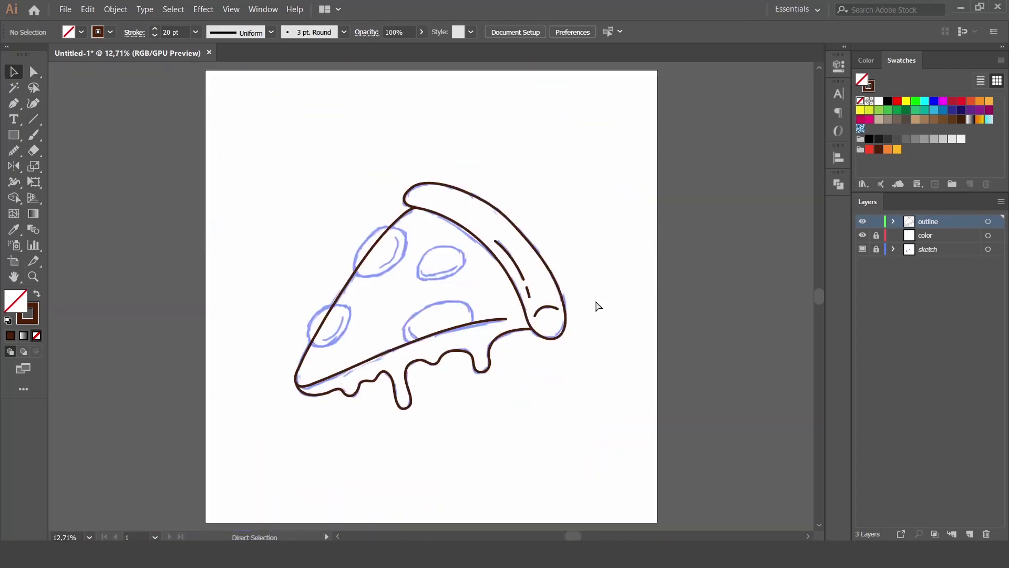
pyautogui.click(15, 135)
pyautogui.click(77, 166)
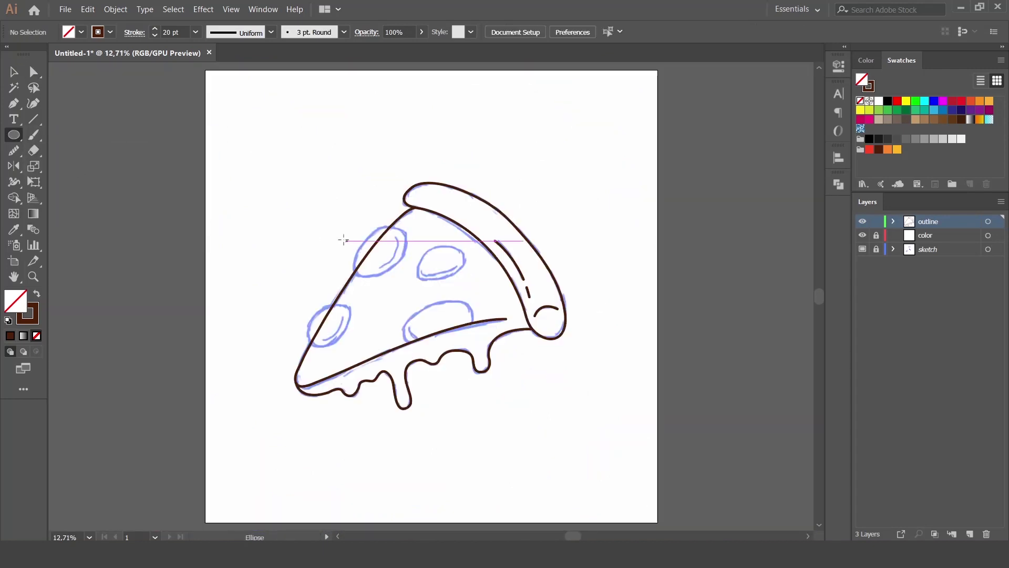
pyautogui.moveTo(399, 254)
pyautogui.mouseDown()
pyautogui.moveTo(457, 287)
pyautogui.moveTo(491, 245)
pyautogui.moveTo(480, 236)
pyautogui.mouseUp()
pyautogui.hotkey('ctrl', '+')
pyautogui.hotkey('ctrl', '+')
pyautogui.moveTo(452, 317); pyautogui.dragTo(484, 309)
pyautogui.moveTo(455, 260)
pyautogui.mouseDown()
pyautogui.moveTo(451, 252)
pyautogui.moveTo(455, 260)
pyautogui.mouseUp()
pyautogui.moveTo(506, 237); pyautogui.dragTo(505, 230)
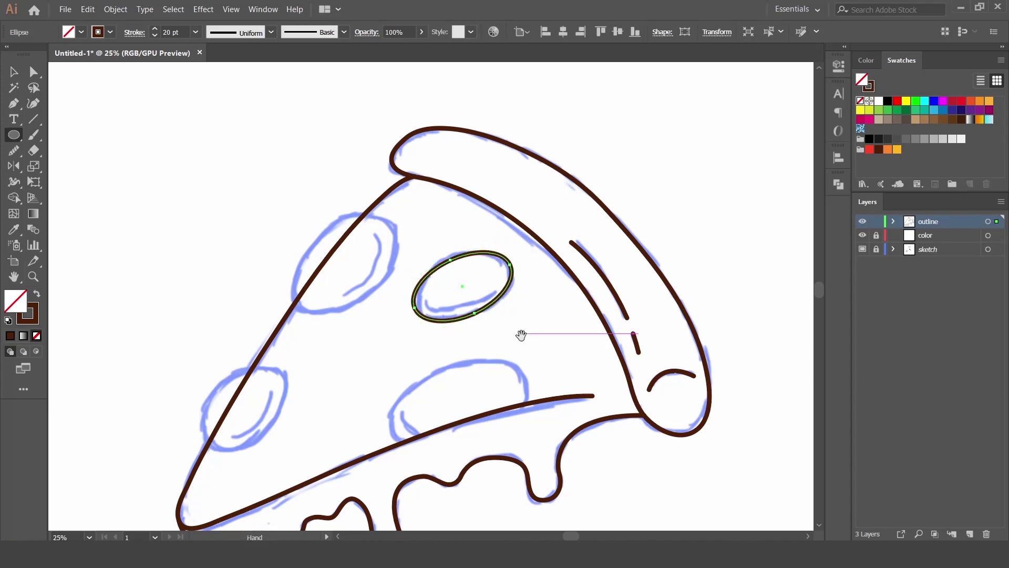
# - Draw a tilted ellipse over the large pepperoni crossing the cheese line and fit it to the sketch
pyautogui.scroll(-2, 523, 334)
pyautogui.moveTo(351, 339)
pyautogui.mouseDown()
pyautogui.moveTo(541, 379)
pyautogui.moveTo(522, 400)
pyautogui.mouseUp()
pyautogui.moveTo(525, 334); pyautogui.dragTo(505, 306)
pyautogui.moveTo(437, 336); pyautogui.dragTo(448, 300)
pyautogui.moveTo(526, 299); pyautogui.dragTo(504, 307)
pyautogui.moveTo(371, 368); pyautogui.dragTo(377, 366)
pyautogui.moveTo(452, 363); pyautogui.dragTo(466, 388)
# - Draw a tilted ellipse over the upper pepperoni on the slice's outer side edge and adjust its size to the sketch
pyautogui.moveTo(370, 287); pyautogui.dragTo(424, 316)
pyautogui.moveTo(328, 198); pyautogui.dragTo(415, 330)
pyautogui.moveTo(421, 195)
pyautogui.mouseDown()
pyautogui.moveTo(451, 249)
pyautogui.moveTo(436, 205)
pyautogui.mouseUp()
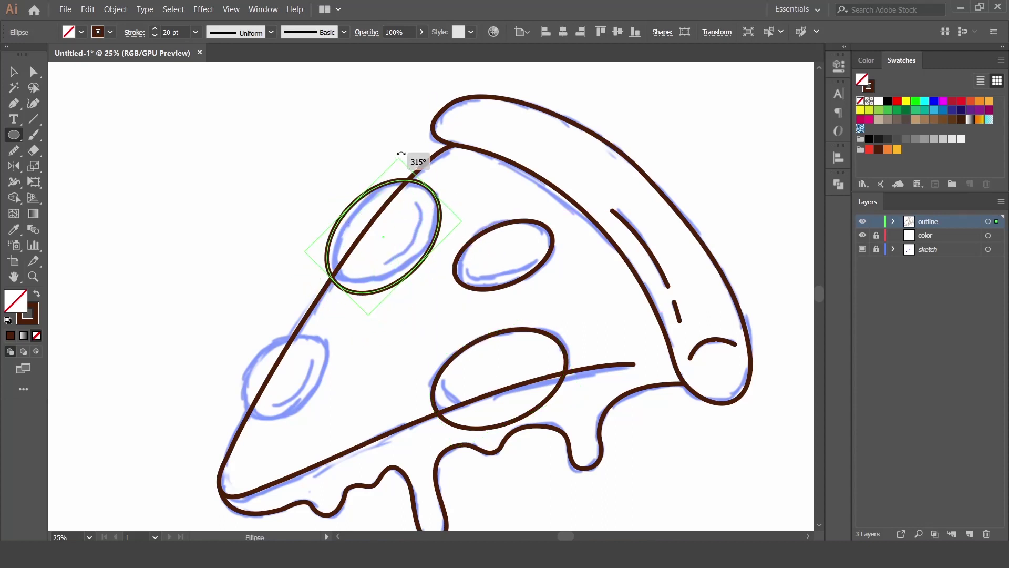
pyautogui.click(337, 284)
pyautogui.press('Escape')
pyautogui.moveTo(339, 286); pyautogui.dragTo(346, 279)
pyautogui.moveTo(356, 202); pyautogui.dragTo(359, 206)
pyautogui.moveTo(419, 265); pyautogui.dragTo(414, 262)
# - Draw a tilted ellipse over the pepperoni nearest the slice's tip and fit it to the sketch
pyautogui.press('space')
pyautogui.moveTo(365, 322); pyautogui.dragTo(427, 255)
pyautogui.moveTo(304, 296)
pyautogui.mouseDown()
pyautogui.moveTo(405, 349)
pyautogui.moveTo(399, 394)
pyautogui.moveTo(368, 395)
pyautogui.mouseUp()
pyautogui.moveTo(371, 293)
pyautogui.mouseDown()
pyautogui.moveTo(403, 315)
pyautogui.moveTo(388, 300)
pyautogui.moveTo(409, 293)
pyautogui.mouseUp()
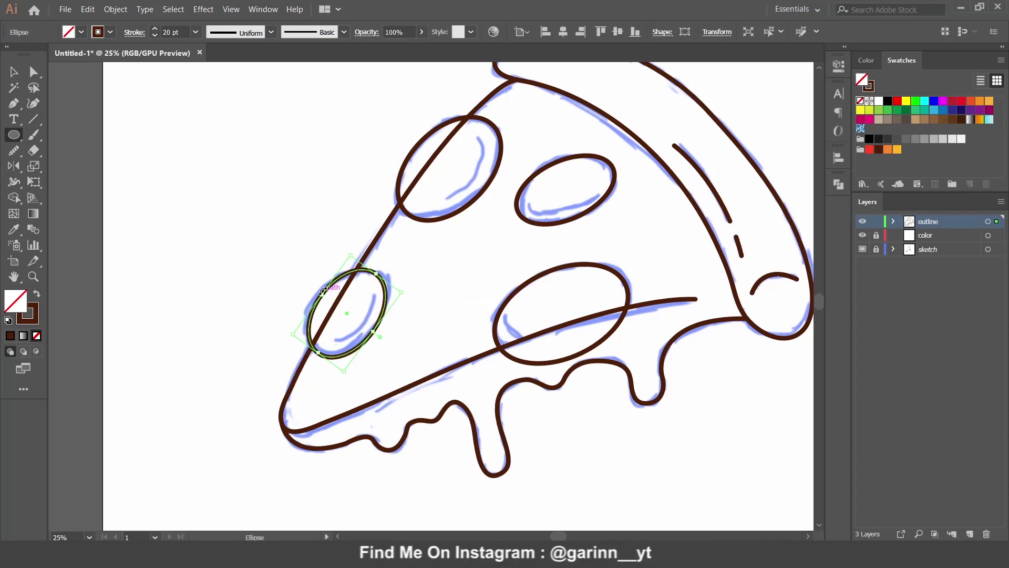
pyautogui.moveTo(321, 295); pyautogui.dragTo(318, 288)
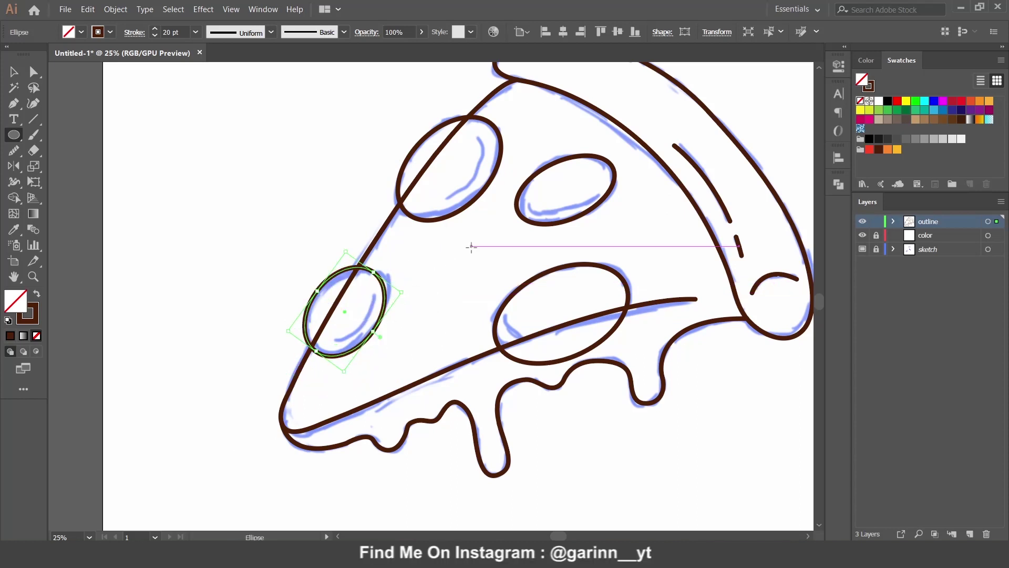
# - Remove the slice edge segments inside the two side pepperoni ellipses with the Shape Builder tool
pyautogui.moveTo(472, 247); pyautogui.dragTo(484, 284)
pyautogui.press('v')
pyautogui.moveTo(270, 153); pyautogui.dragTo(443, 378)
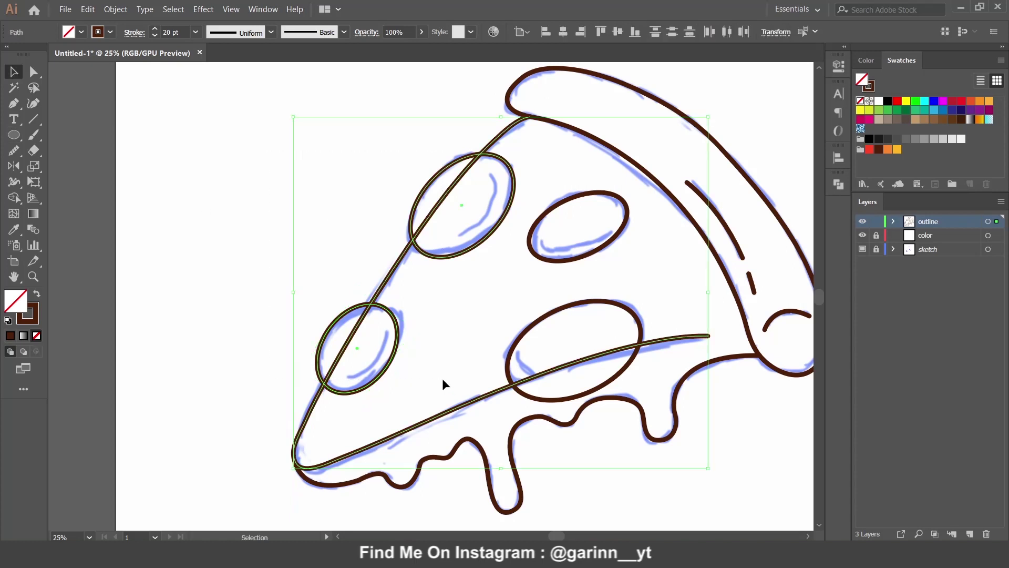
pyautogui.hotkey('shift', 'm')
pyautogui.keyDown('alt'); pyautogui.click(423, 225); pyautogui.keyUp('alt')
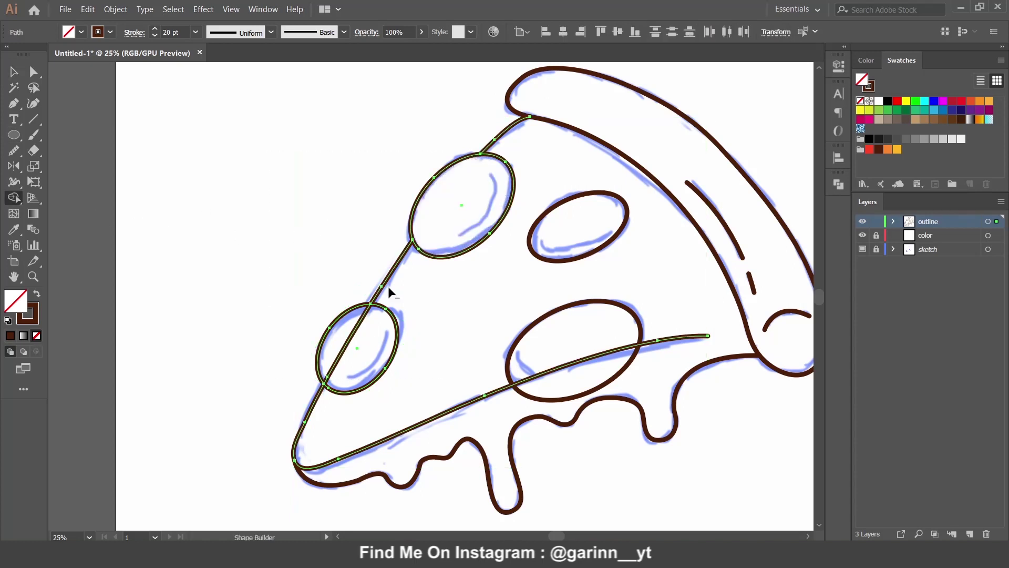
pyautogui.keyDown('alt'); pyautogui.click(340, 361); pyautogui.keyUp('alt')
pyautogui.press('v')
pyautogui.click(287, 226)
# - Remove the cheese line segment that crosses the large lower pepperoni with the Shape Builder tool
pyautogui.hotkey('ctrl', '0')
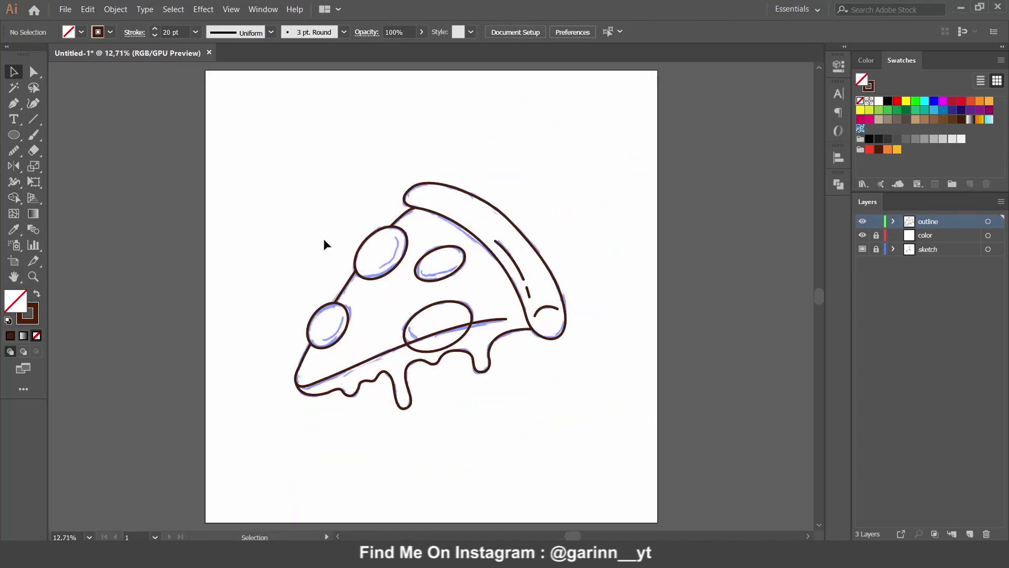
pyautogui.click(429, 308)
pyautogui.hotkey('shift', 'm')
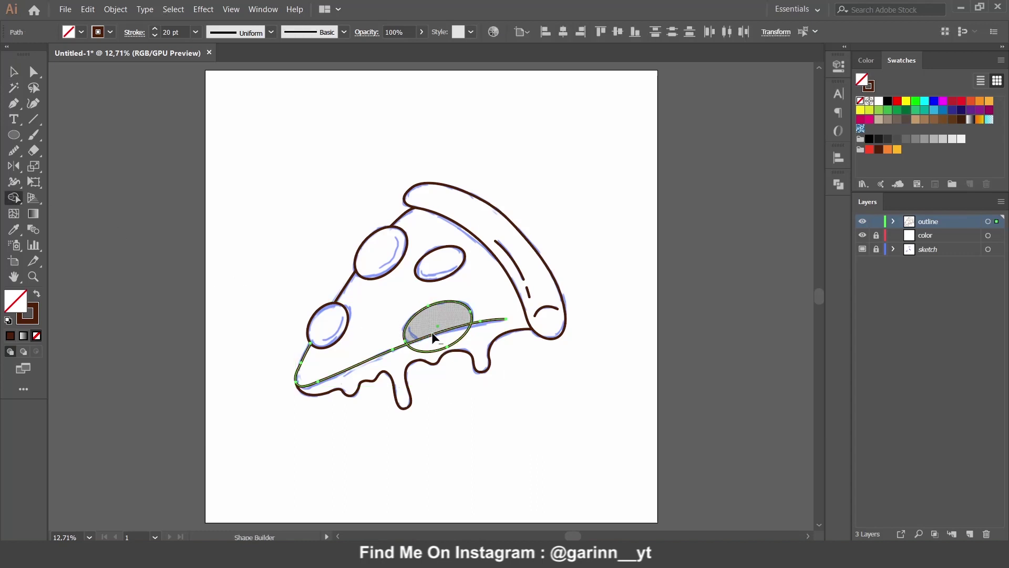
pyautogui.keyDown('alt'); pyautogui.click(431, 333); pyautogui.keyUp('alt')
# - Try a 35 pt stroke on all the pizza outlines
pyautogui.press('v')
pyautogui.moveTo(289, 166); pyautogui.dragTo(521, 395)
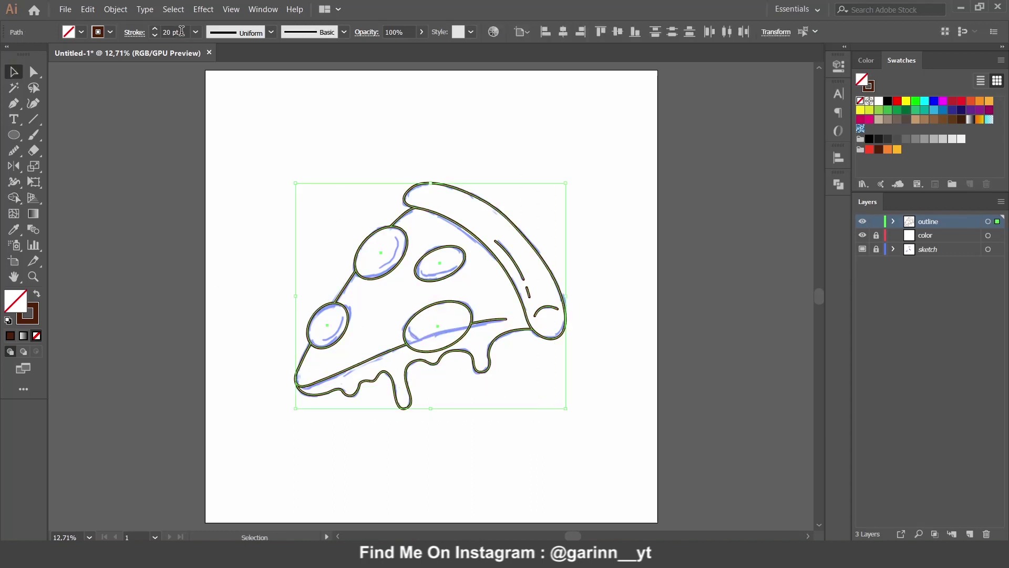
pyautogui.write('30')
pyautogui.press('Return')
pyautogui.click(153, 30)
pyautogui.click(374, 117)
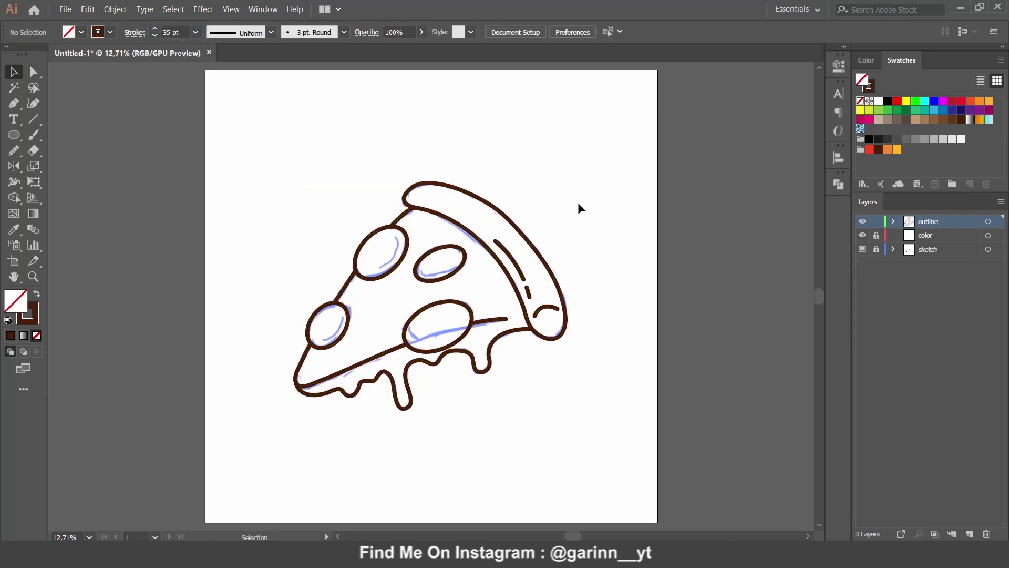
# - Set the stroke of all pizza outlines to 30 pt and hide the sketch layer
pyautogui.hotkey('ctrl', 'a')
pyautogui.write('30')
pyautogui.press('Return')
pyautogui.click(400, 158)
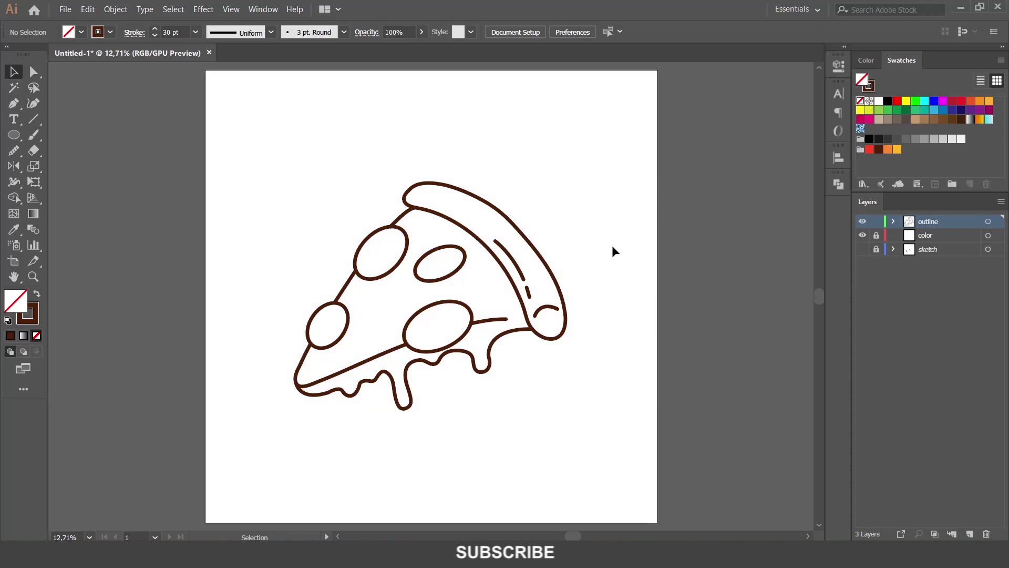
# - Taper the lower end of the long crust detail line with the Width tool
pyautogui.hotkey('ctrl', '-')
pyautogui.hotkey('ctrl', '-')
pyautogui.hotkey('ctrl', '+')
pyautogui.hotkey('ctrl', '+')
pyautogui.hotkey('ctrl', '+')
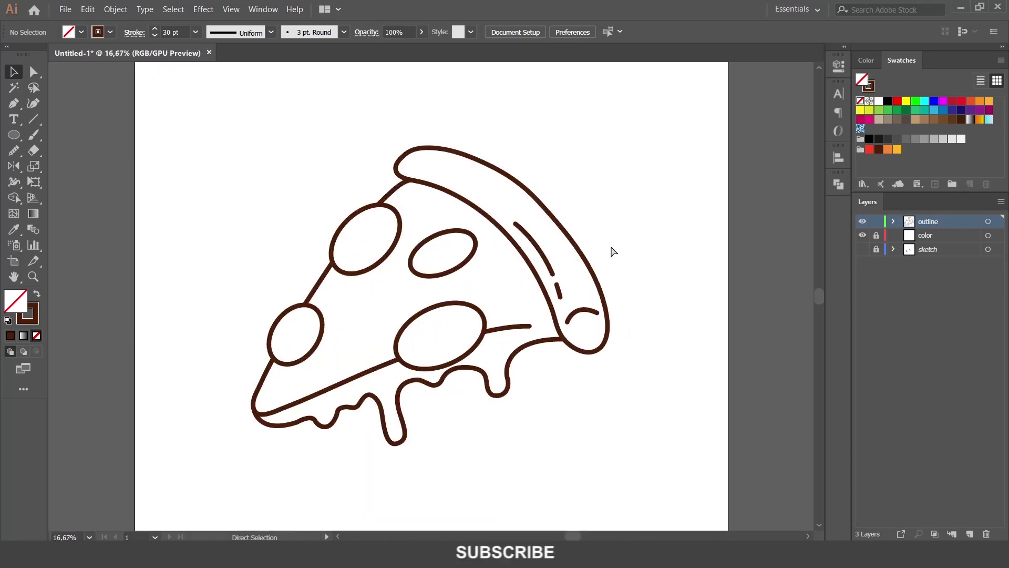
pyautogui.hotkey('ctrl', '+')
pyautogui.hotkey('ctrl', '+')
pyautogui.hotkey('ctrl', '+')
pyautogui.hotkey('ctrl', '+')
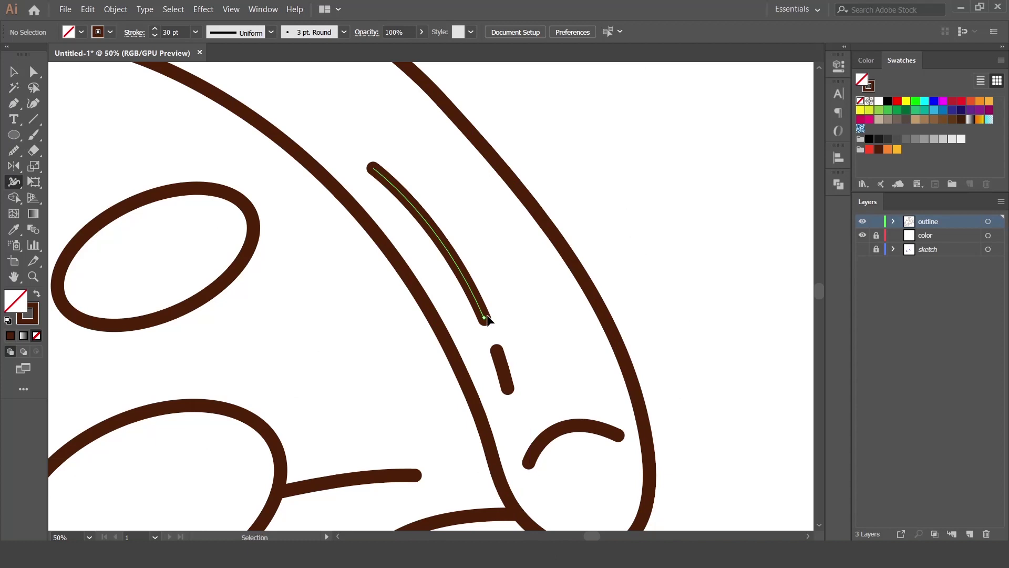
pyautogui.hotkey('ctrl', '+')
pyautogui.hotkey('ctrl', '+')
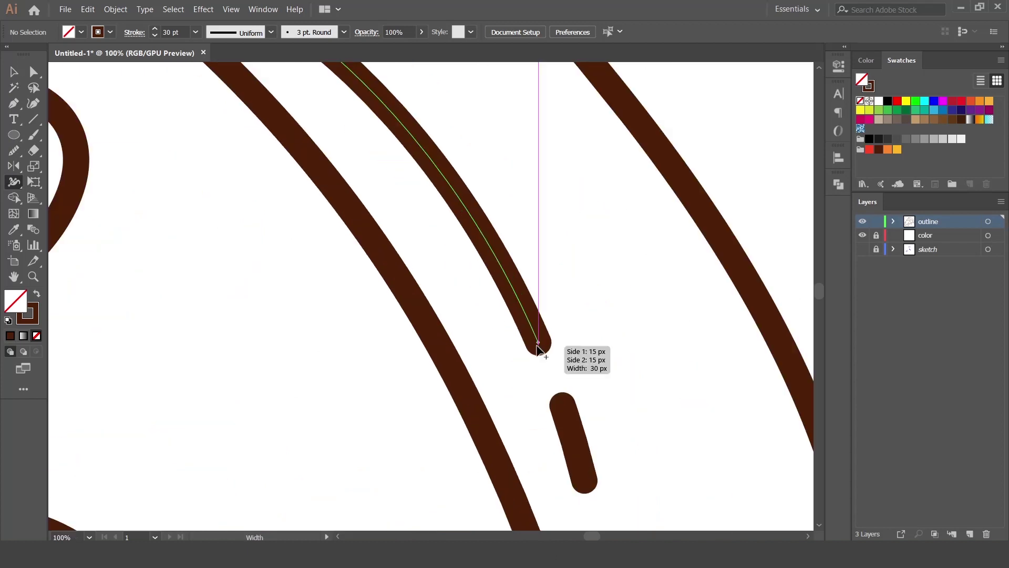
pyautogui.moveTo(538, 346); pyautogui.dragTo(535, 345)
# - Taper both ends of the short crust dash to narrow tips with the Width tool
pyautogui.moveTo(613, 347)
pyautogui.mouseDown()
pyautogui.moveTo(624, 428)
pyautogui.moveTo(587, 214)
pyautogui.mouseUp()
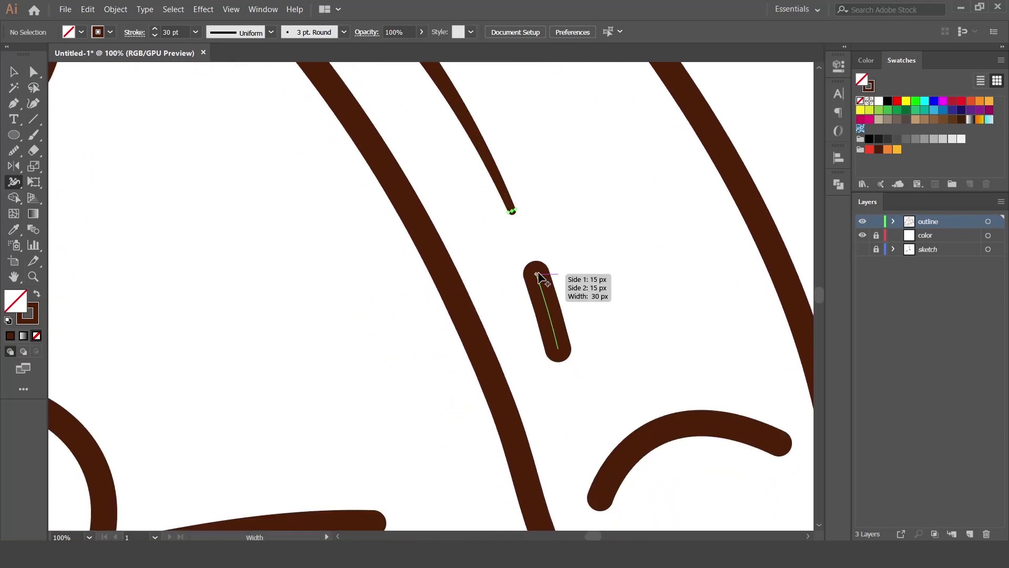
pyautogui.moveTo(539, 276); pyautogui.dragTo(537, 275)
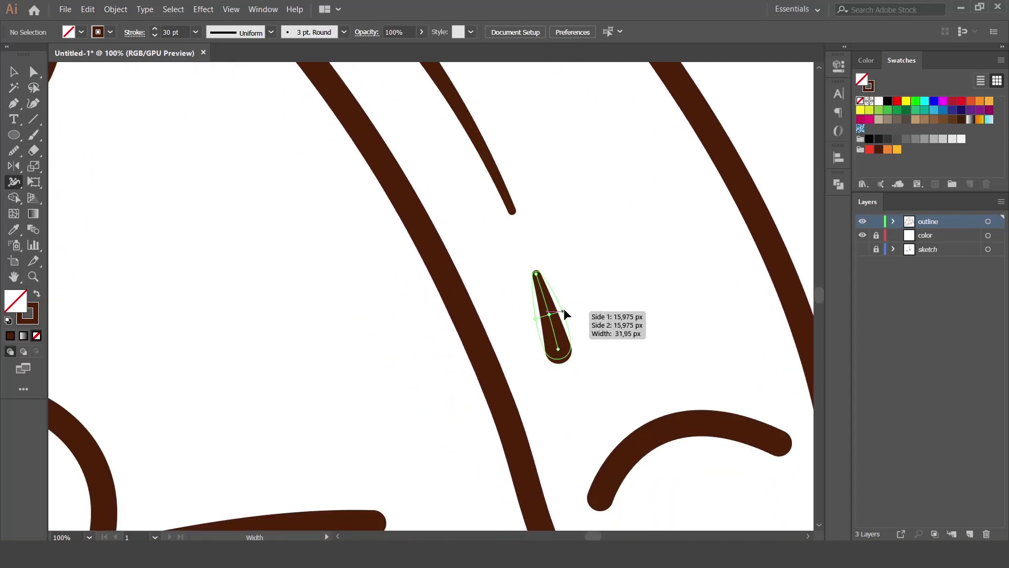
pyautogui.moveTo(566, 351); pyautogui.dragTo(562, 349)
# - Taper both ends of the curved mark at the crust's lower tip and adjust its middle width with the Width tool
pyautogui.moveTo(637, 479); pyautogui.dragTo(549, 310)
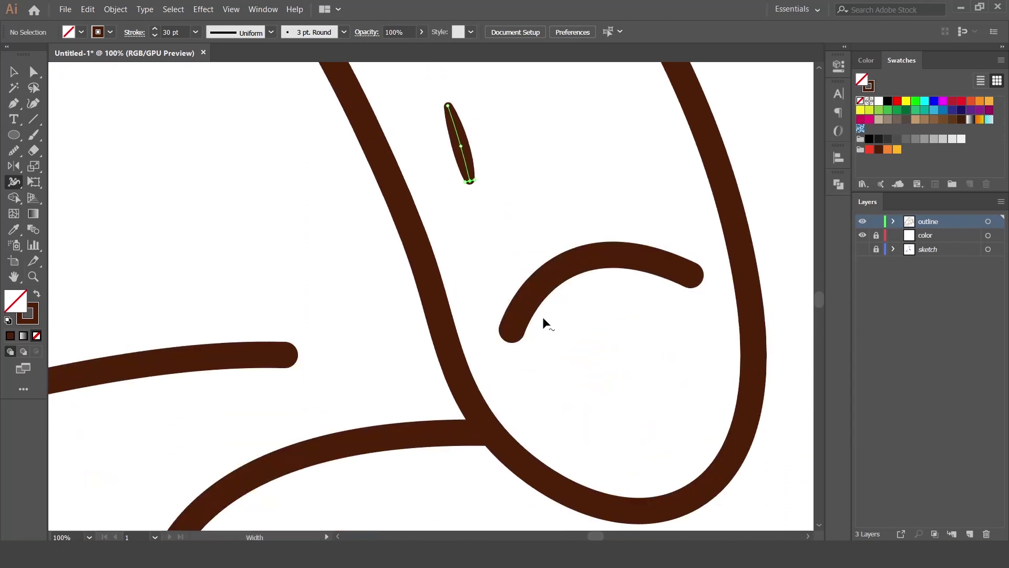
pyautogui.moveTo(589, 263); pyautogui.dragTo(589, 269)
pyautogui.moveTo(520, 336); pyautogui.dragTo(514, 331)
pyautogui.moveTo(687, 289); pyautogui.dragTo(691, 279)
pyautogui.moveTo(591, 271); pyautogui.dragTo(590, 267)
# - Taper the free end of the short cheese line beside the large lower pepperoni with the Width tool
pyautogui.moveTo(380, 275)
pyautogui.mouseDown()
pyautogui.moveTo(554, 272)
pyautogui.moveTo(589, 251)
pyautogui.mouseUp()
pyautogui.moveTo(491, 339); pyautogui.dragTo(496, 330)
pyautogui.hotkey('ctrl', 'shift', 'a')
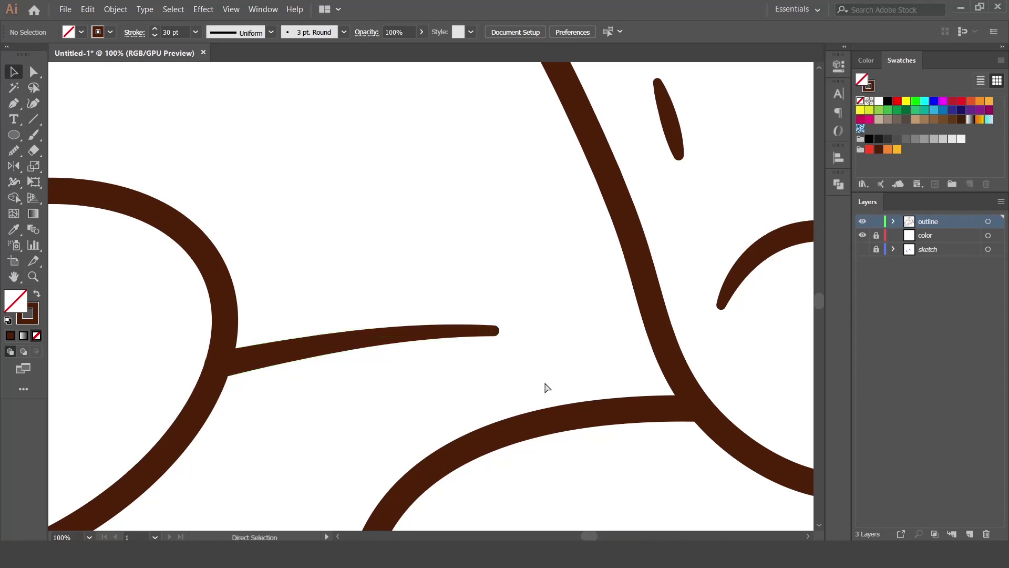
# - Copy all the pizza outlines in place onto the color layer, and hide and lock the outline layer
pyautogui.hotkey('ctrl', '0')
pyautogui.press('v')
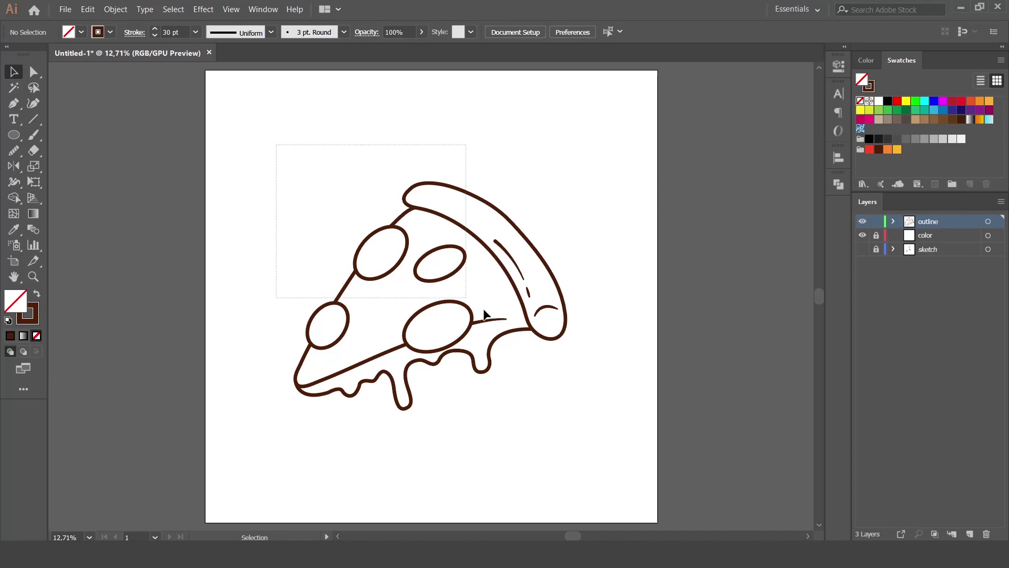
pyautogui.moveTo(425, 268); pyautogui.dragTo(591, 428)
pyautogui.click(88, 8)
pyautogui.click(105, 64)
pyautogui.click(88, 9)
pyautogui.click(106, 88)
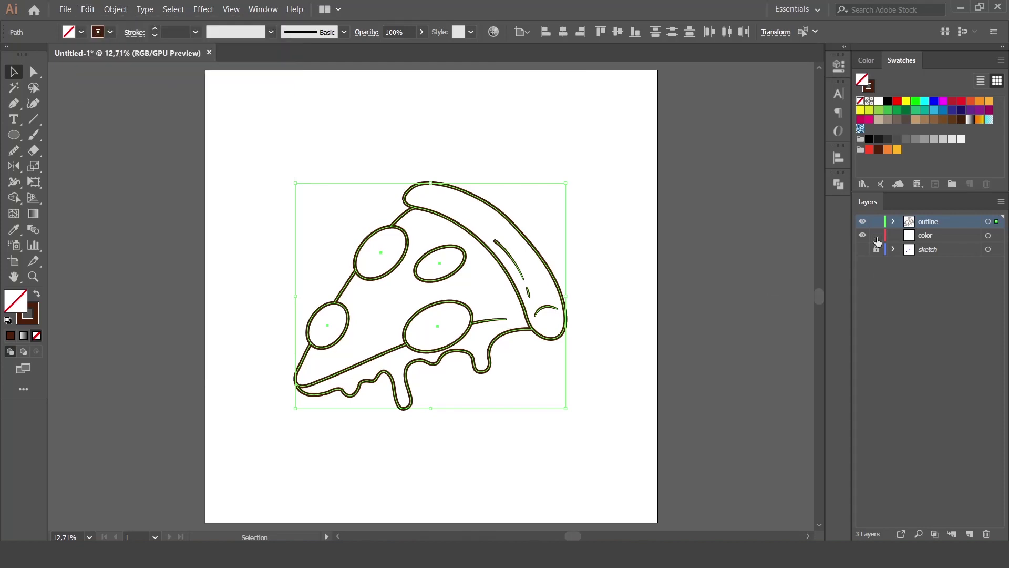
pyautogui.moveTo(996, 223); pyautogui.dragTo(994, 236)
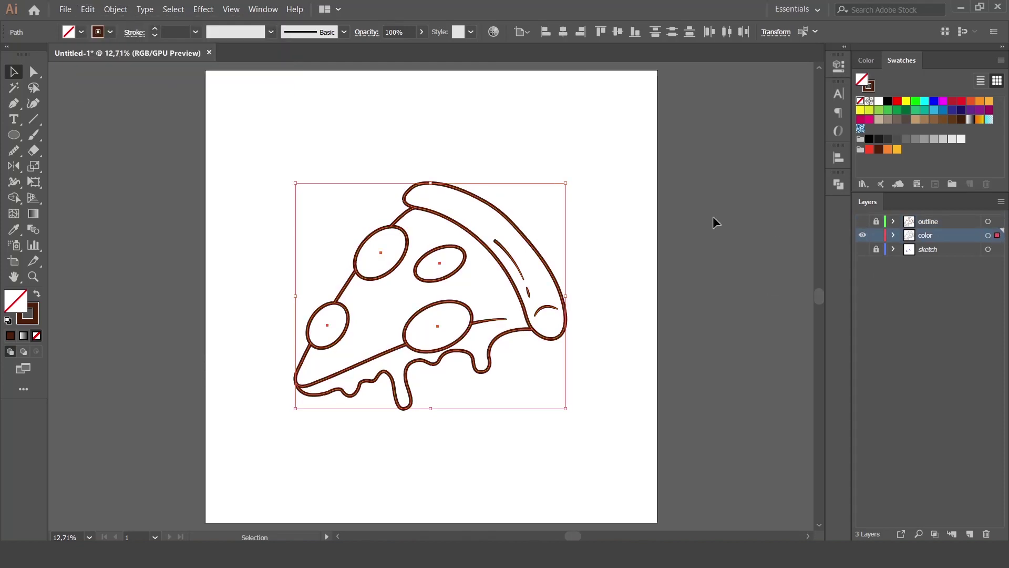
# - Delete the three crust detail marks from the copy on the color layer
pyautogui.click(623, 203)
pyautogui.click(512, 258)
pyautogui.press('Delete')
pyautogui.moveTo(525, 279); pyautogui.dragTo(533, 292)
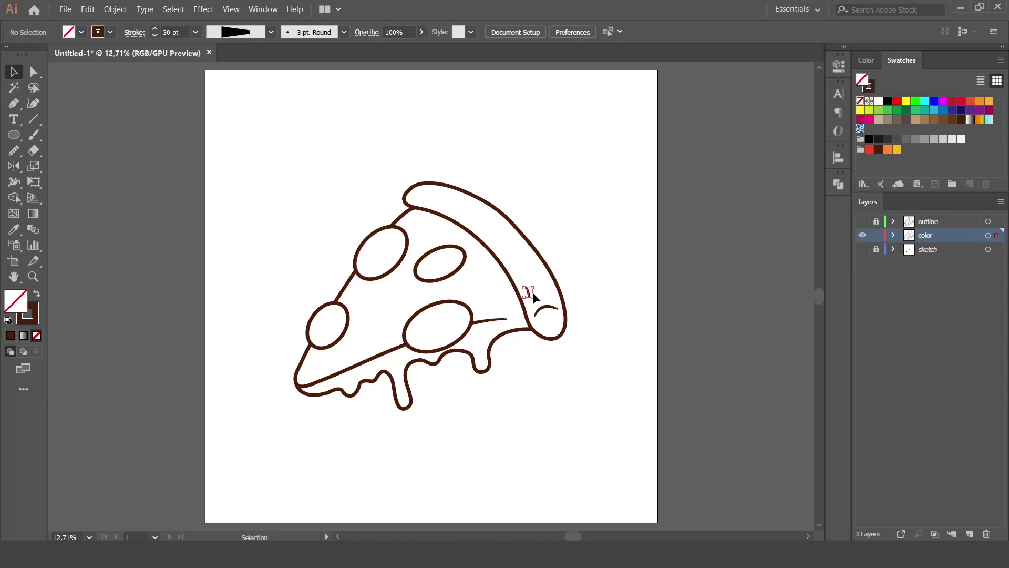
pyautogui.press('Delete')
pyautogui.press('Delete')
pyautogui.hotkey('ctrl', 'z')
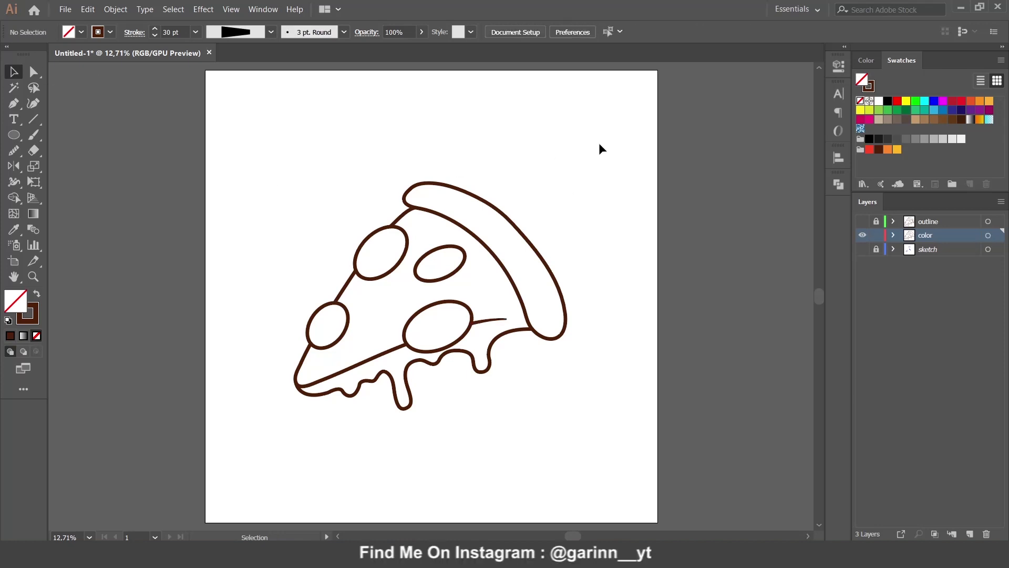
# - Outline the strokes of all paths on the color layer and unite them with Pathfinder
pyautogui.moveTo(294, 166); pyautogui.dragTo(522, 259)
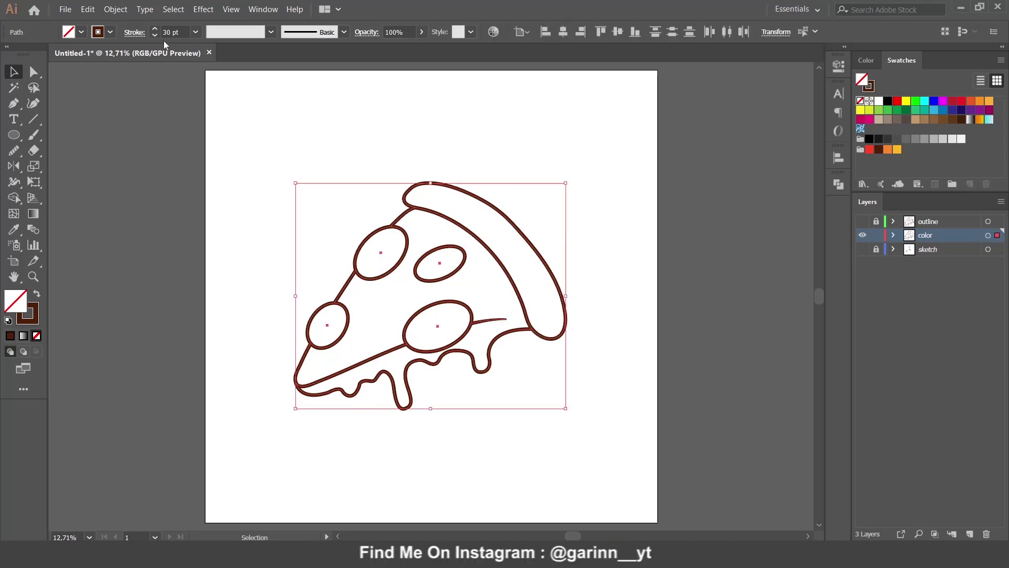
pyautogui.click(116, 9)
pyautogui.moveTo(207, 270)
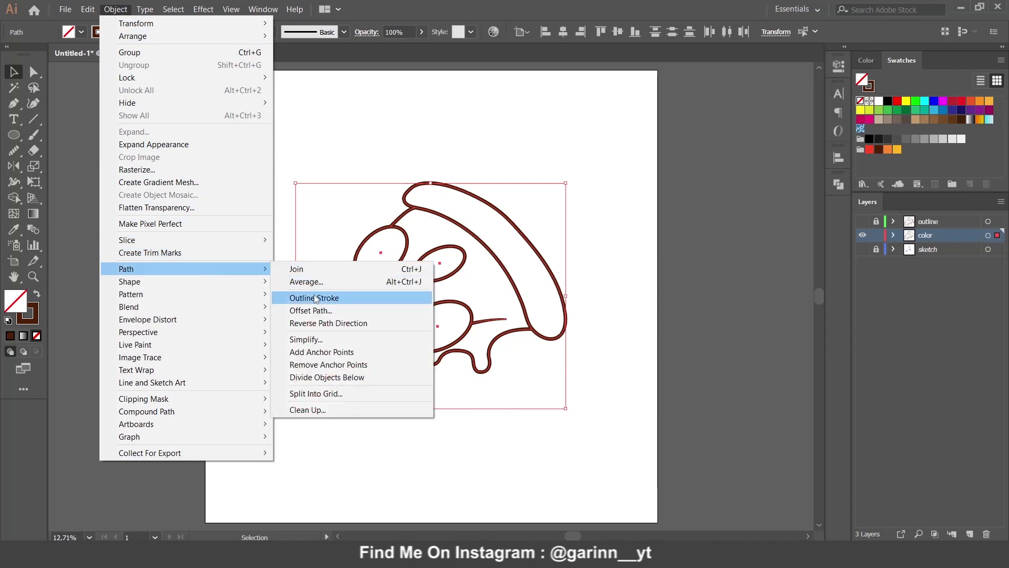
pyautogui.click(447, 289)
pyautogui.click(839, 184)
pyautogui.click(689, 216)
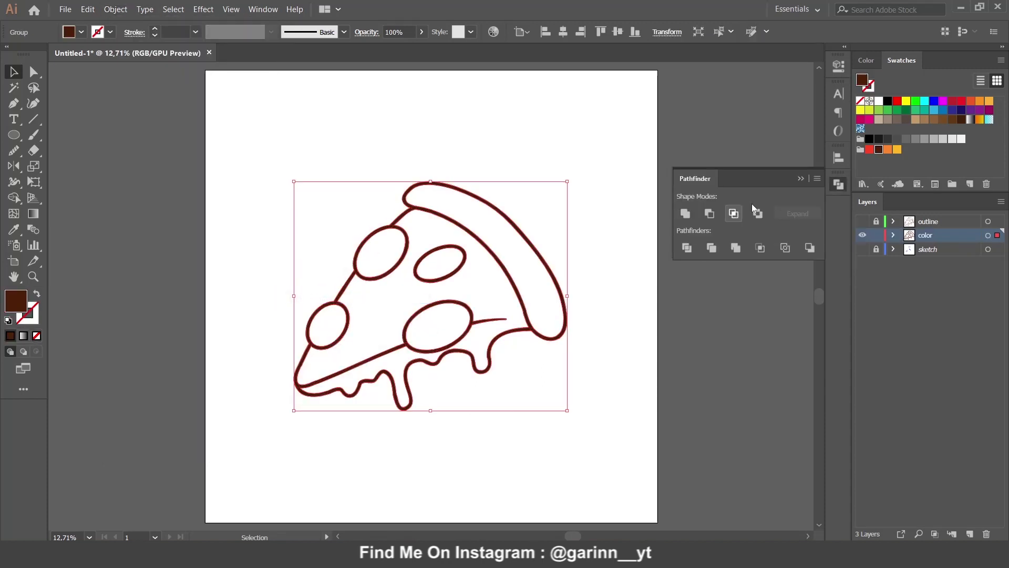
# - Ungroup the united pizza outline and release its compound path into separate filled shapes
pyautogui.click(839, 184)
pyautogui.rightClick(478, 238)
pyautogui.click(527, 336)
pyautogui.rightClick(506, 274)
pyautogui.click(560, 341)
# - Delete the outer silhouette shape that covers the whole pizza slice
pyautogui.click(542, 187)
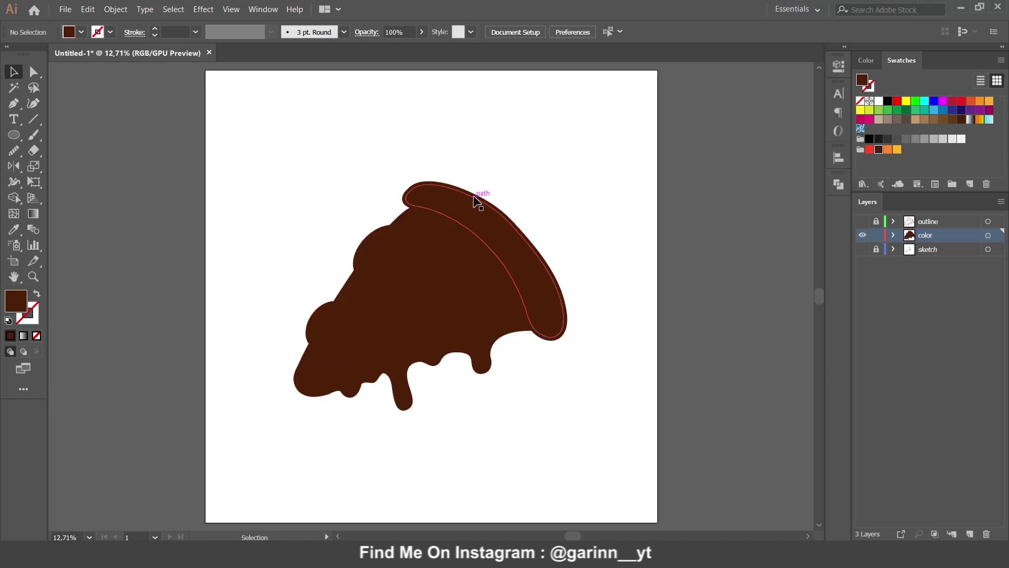
pyautogui.moveTo(474, 188); pyautogui.dragTo(472, 150)
pyautogui.press('Delete')
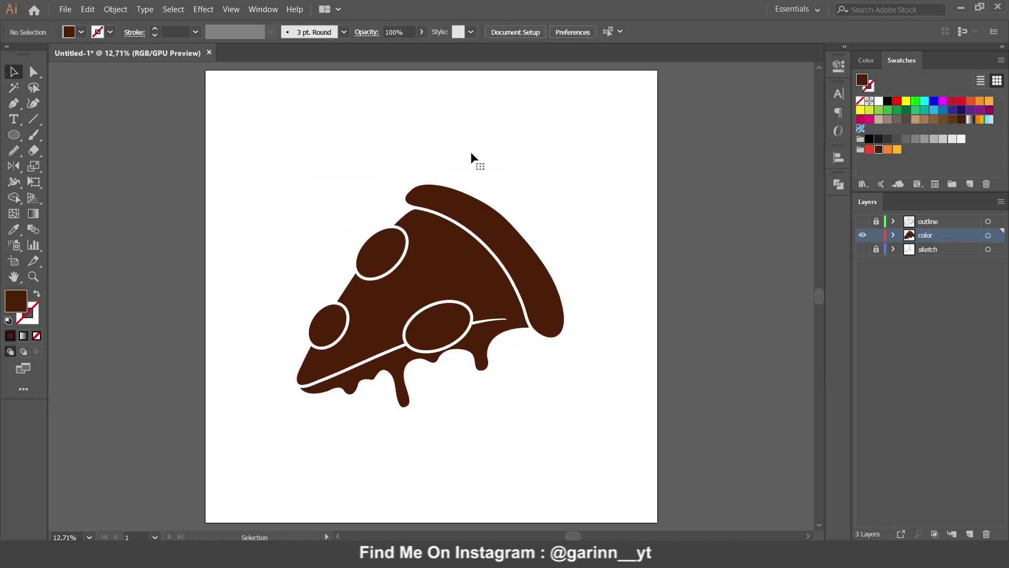
pyautogui.moveTo(270, 160); pyautogui.dragTo(565, 360)
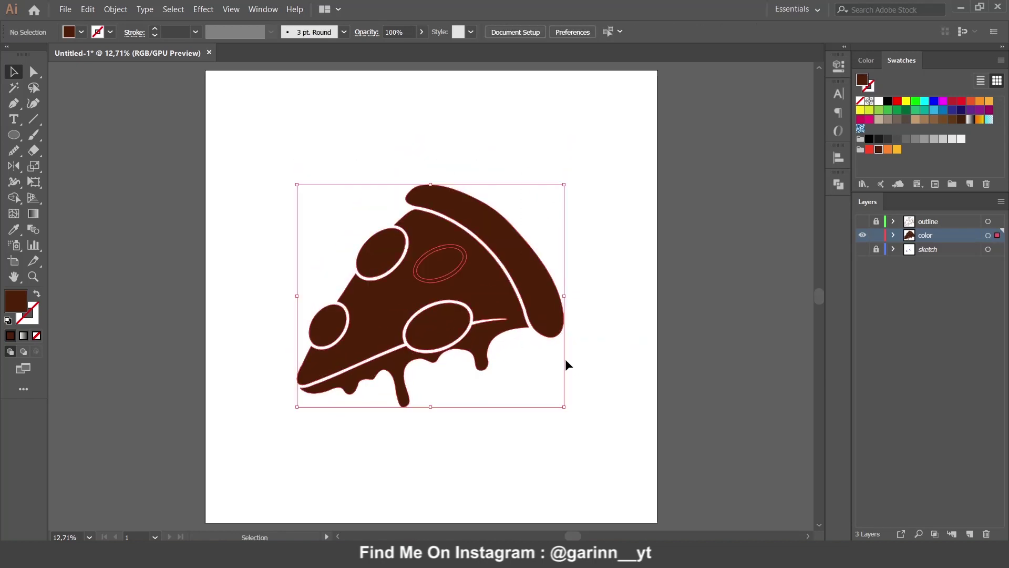
pyautogui.click(633, 220)
pyautogui.click(454, 268)
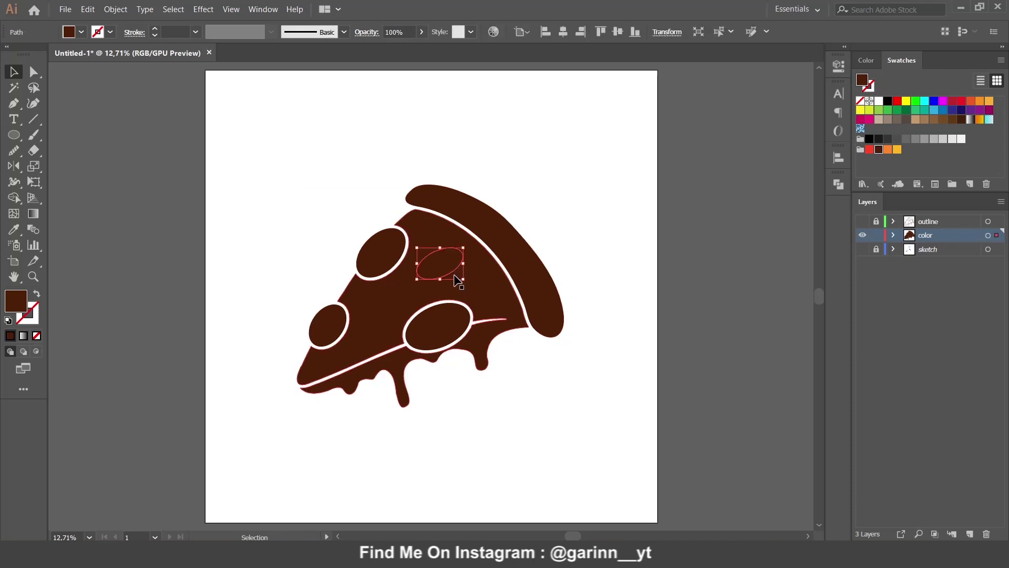
pyautogui.hotkey('ctrl', 'z')
pyautogui.click(591, 238)
# - Fill all the pizza shapes on the color layer with the yellow swatch from the custom color group
pyautogui.moveTo(299, 160); pyautogui.dragTo(563, 400)
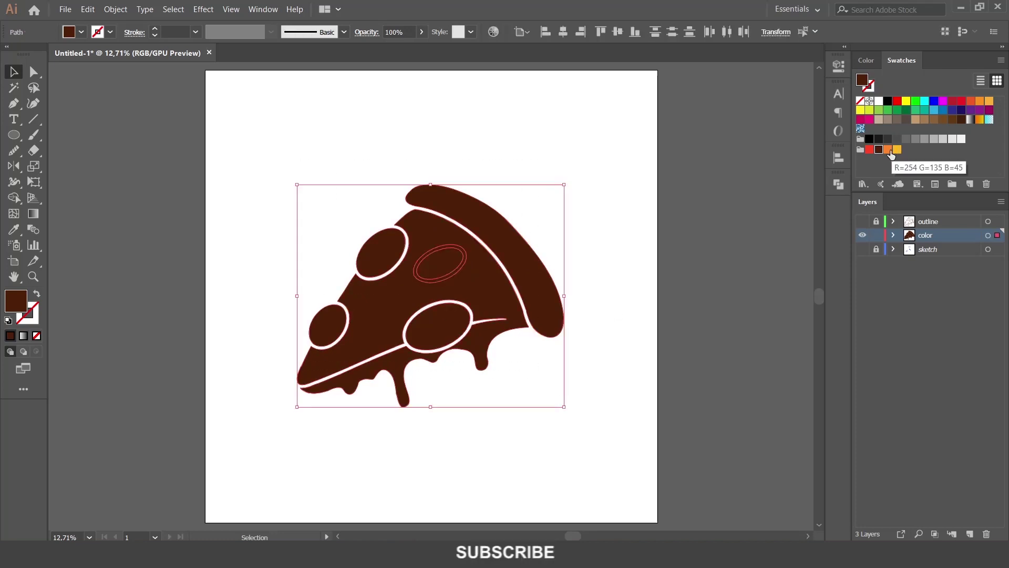
pyautogui.click(889, 151)
pyautogui.click(897, 150)
pyautogui.click(648, 186)
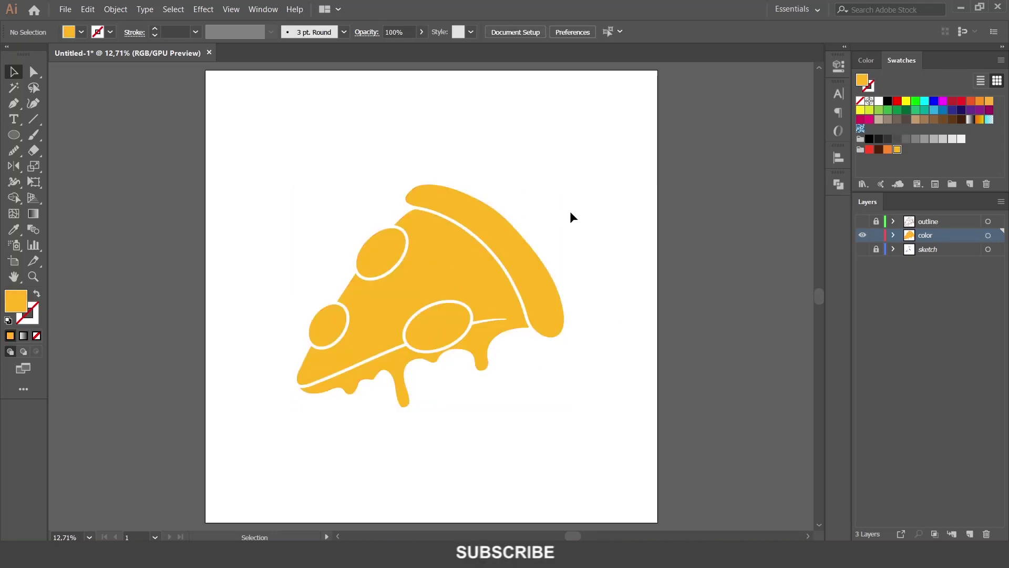
# - Send the large cheese shape to the back so the small pepperoni shapes lie above it
pyautogui.rightClick(483, 259)
pyautogui.moveTo(564, 434)
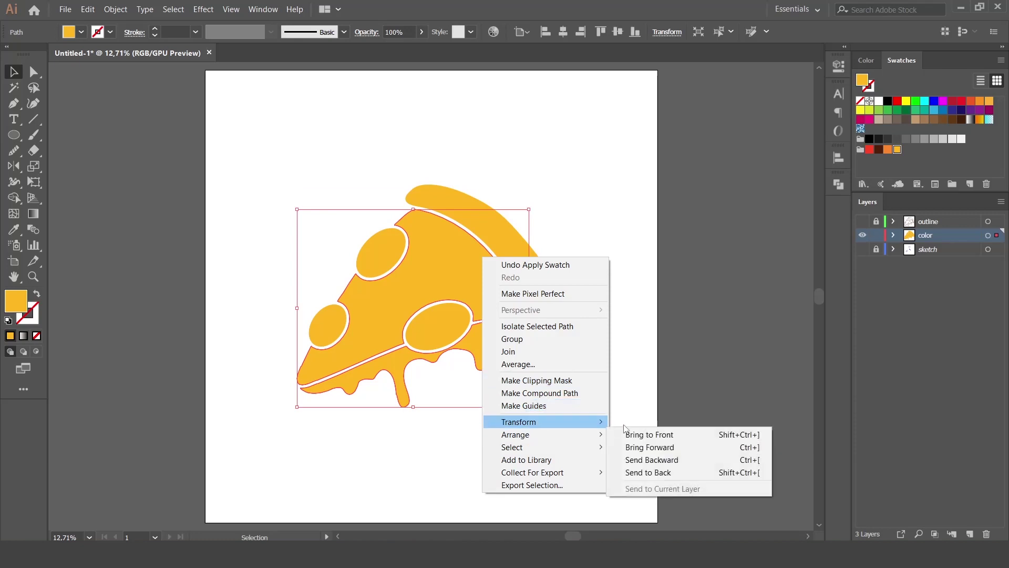
pyautogui.click(669, 473)
pyautogui.click(604, 399)
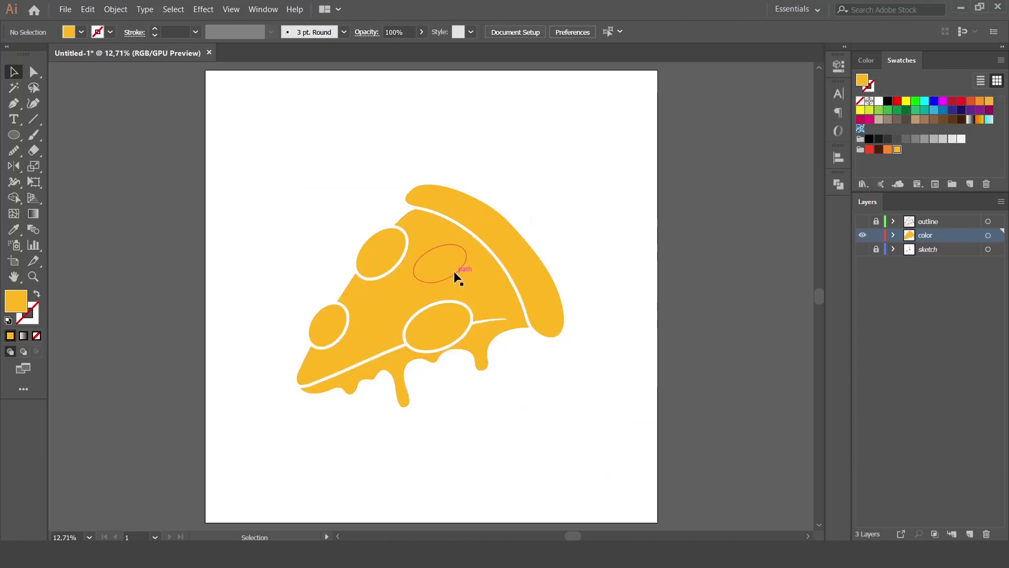
# - Fill all four pepperoni ellipses with the red swatch from the custom color group
pyautogui.click(454, 275)
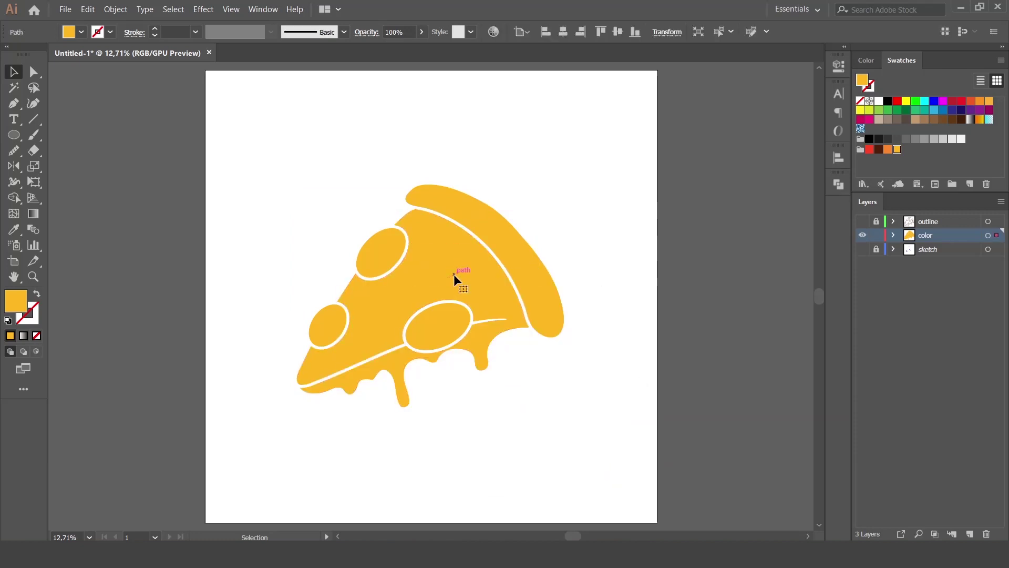
pyautogui.click(870, 149)
pyautogui.click(387, 252)
pyautogui.keyDown('shift'); pyautogui.click(329, 324); pyautogui.keyUp('shift')
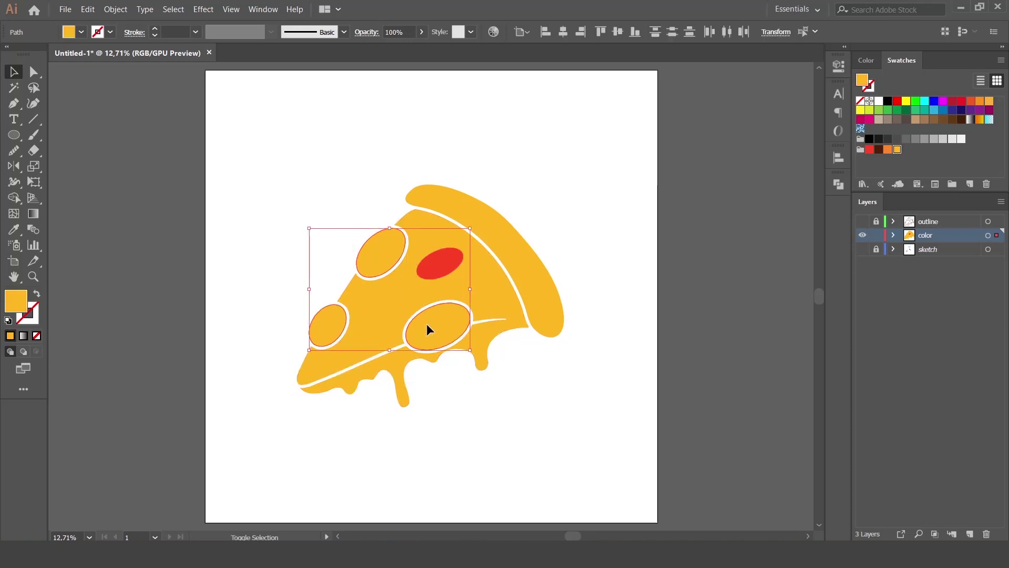
pyautogui.click(872, 149)
pyautogui.click(587, 263)
# - Fill the crust shape with the orange swatch and show the outline layer again
pyautogui.click(541, 302)
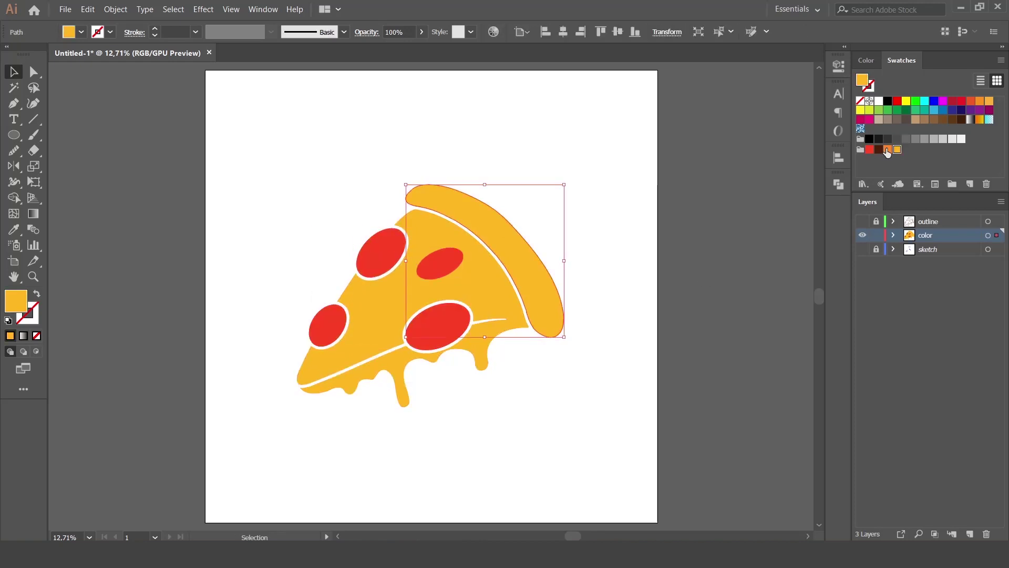
pyautogui.click(888, 149)
pyautogui.click(647, 226)
pyautogui.click(862, 221)
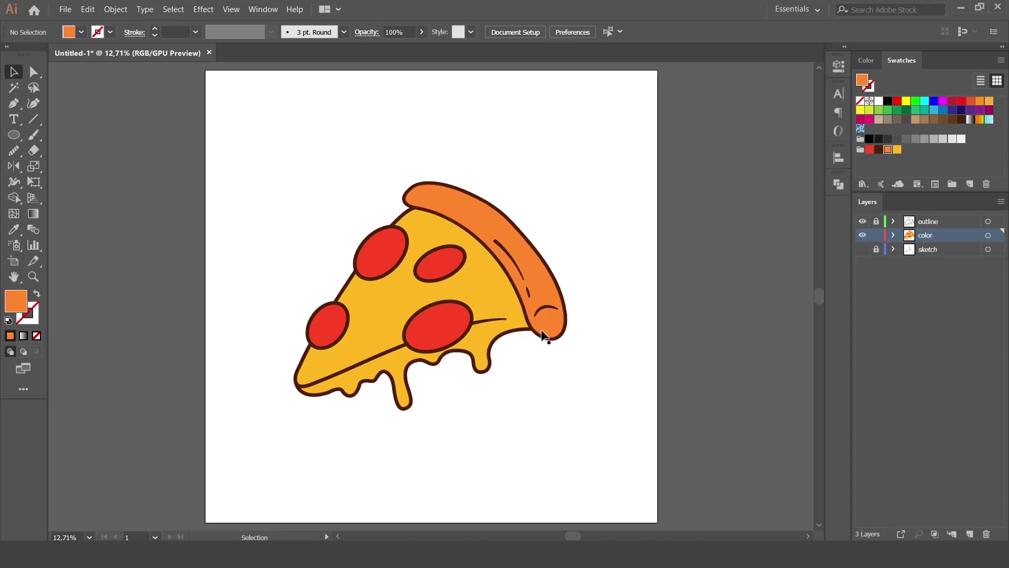
# - Duplicate the small upper pepperoni's outline in place on the outline layer and scale the copy down inside it
pyautogui.hotkey('ctrl', '+')
pyautogui.hotkey('ctrl', '+')
pyautogui.hotkey('ctrl', '+')
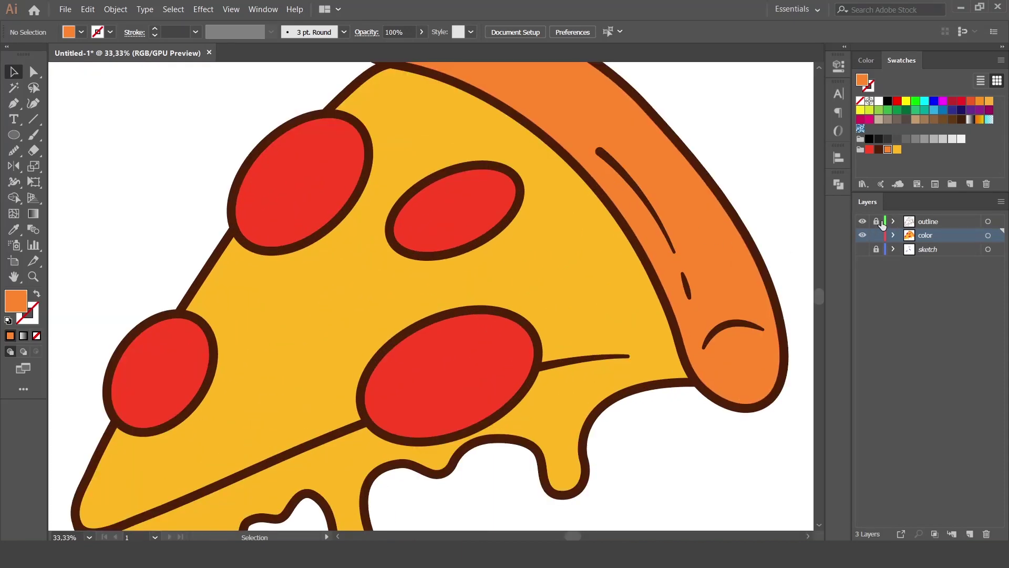
pyautogui.click(504, 224)
pyautogui.hotkey('ctrl', 'c')
pyautogui.hotkey('ctrl', 'f')
pyautogui.moveTo(534, 217); pyautogui.dragTo(511, 215)
# - Delete the upper anchor of the small pepperoni's inner ellipse, leaving only a curved line along its lower edge
pyautogui.press('p')
pyautogui.press('a')
pyautogui.click(444, 186)
pyautogui.press('Delete')
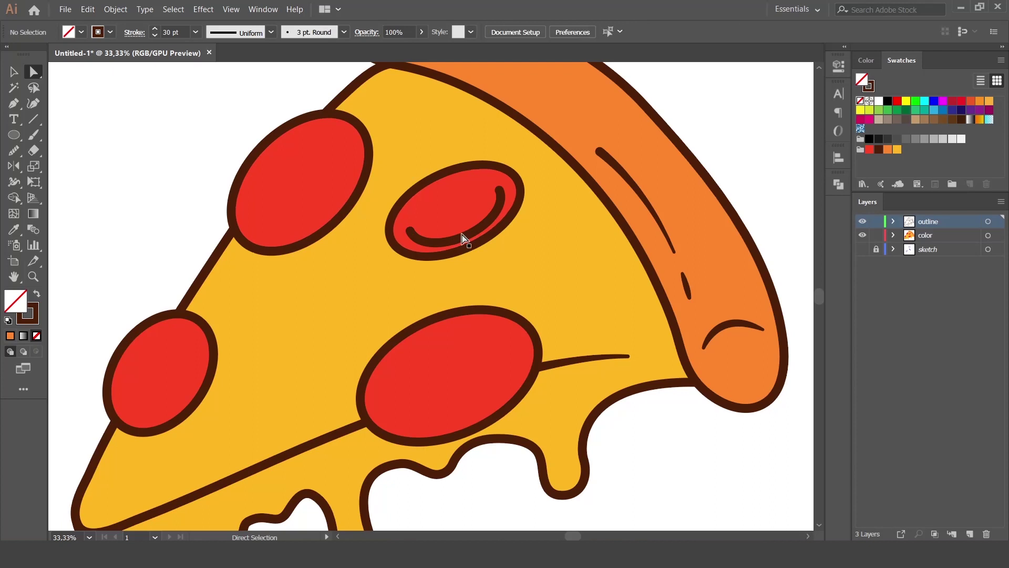
# - Set the stroke of the small pepperoni's inner curved line to 15 pt
pyautogui.click(468, 236)
pyautogui.click(202, 180)
pyautogui.click(466, 236)
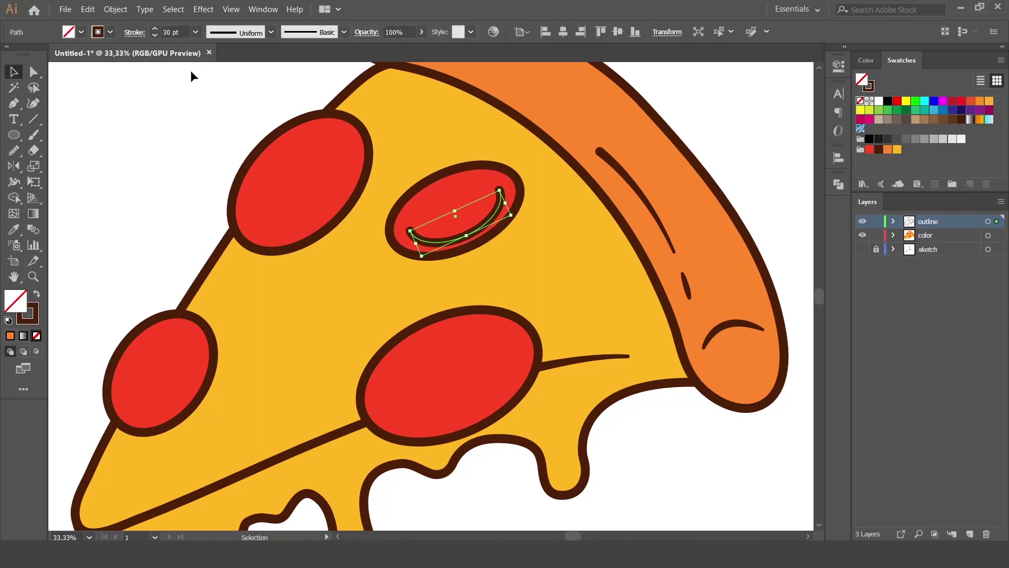
pyautogui.click(153, 179)
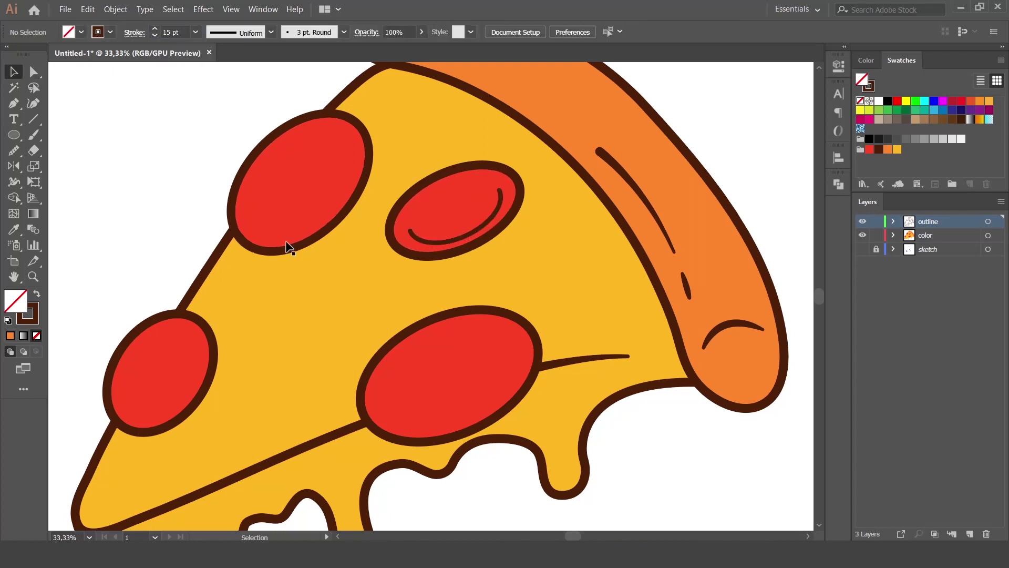
# - Duplicate the upper-left pepperoni's outline in place, scale it down inside and set its stroke to 15 pt
pyautogui.click(318, 238)
pyautogui.hotkey('ctrl', 'c')
pyautogui.moveTo(397, 161); pyautogui.dragTo(375, 166)
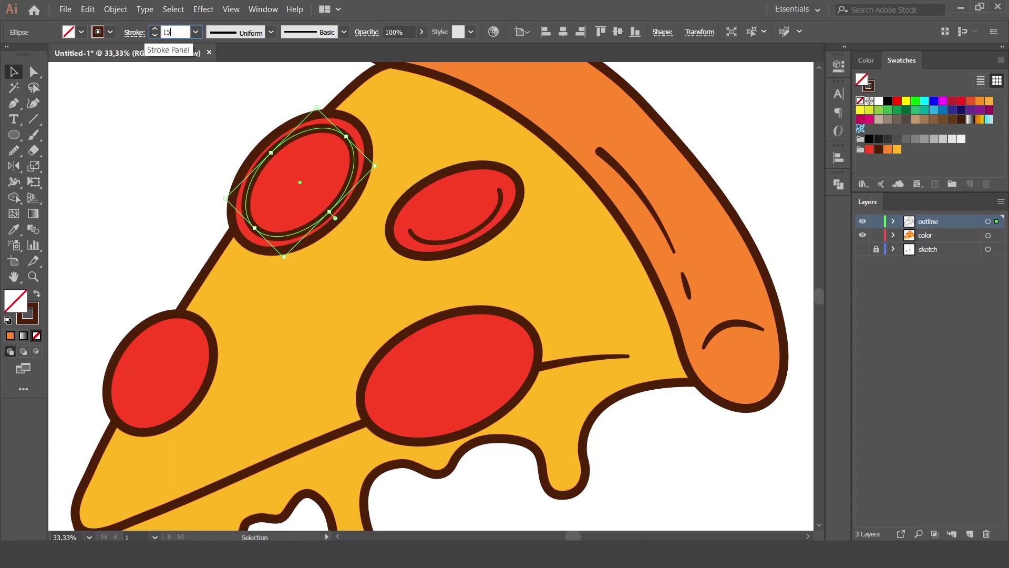
pyautogui.press('Return')
# - Delete the upper-left anchor of the upper-left pepperoni's inner ellipse, leaving a curved line along its lower-right edge
pyautogui.press('a')
pyautogui.click(210, 98)
pyautogui.click(271, 152)
pyautogui.press('Delete')
pyautogui.click(197, 157)
# - Duplicate the lower-left pepperoni's outline in place, scale it down inside and set its stroke to 15 pt
pyautogui.moveTo(256, 275)
pyautogui.mouseDown()
pyautogui.moveTo(306, 235)
pyautogui.moveTo(334, 190)
pyautogui.mouseUp()
pyautogui.click(293, 275)
pyautogui.click(184, 258)
pyautogui.press('v')
pyautogui.click(197, 266)
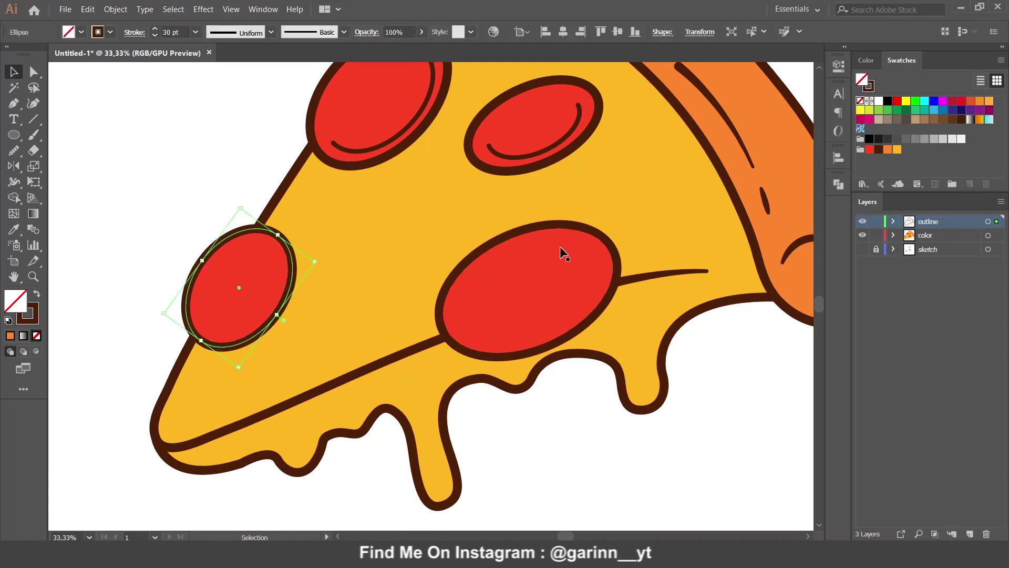
pyautogui.hotkey('ctrl', 'c')
pyautogui.hotkey('ctrl', 'f')
pyautogui.moveTo(315, 262); pyautogui.dragTo(296, 268)
pyautogui.write('15')
pyautogui.press('Return')
# - Delete the upper-left anchor of the lower-left pepperoni's inner ellipse and lock the color layer
pyautogui.click(35, 73)
pyautogui.click(210, 269)
pyautogui.press('Delete')
pyautogui.click(525, 271)
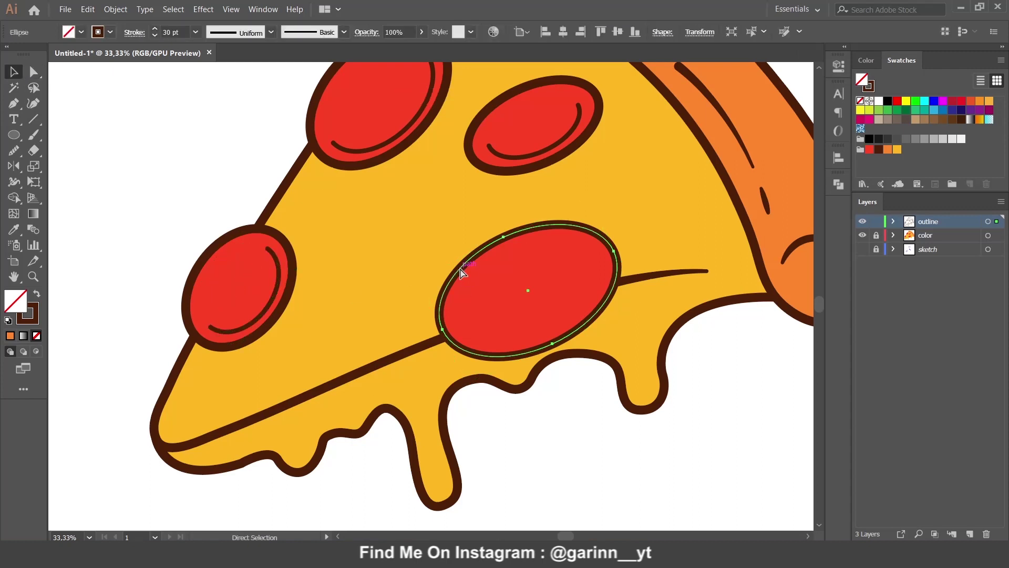
# - Duplicate the large lower pepperoni's outline in place, scale it down inside and set its stroke to 15 pt
pyautogui.hotkey('ctrl', 'c')
pyautogui.moveTo(642, 305); pyautogui.dragTo(619, 303)
pyautogui.write('15')
pyautogui.press('Return')
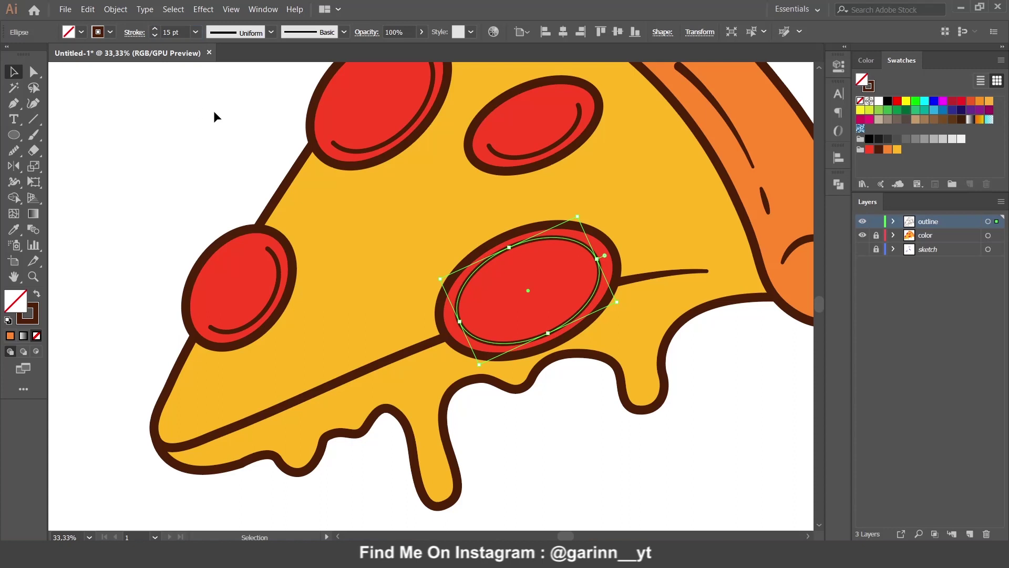
# - Delete the upper-left anchor of the large lower pepperoni's inner ellipse, leaving a curved line along its lower-right edge
pyautogui.press('a')
pyautogui.click(509, 248)
pyautogui.press('Delete')
pyautogui.press('v')
pyautogui.click(742, 285)
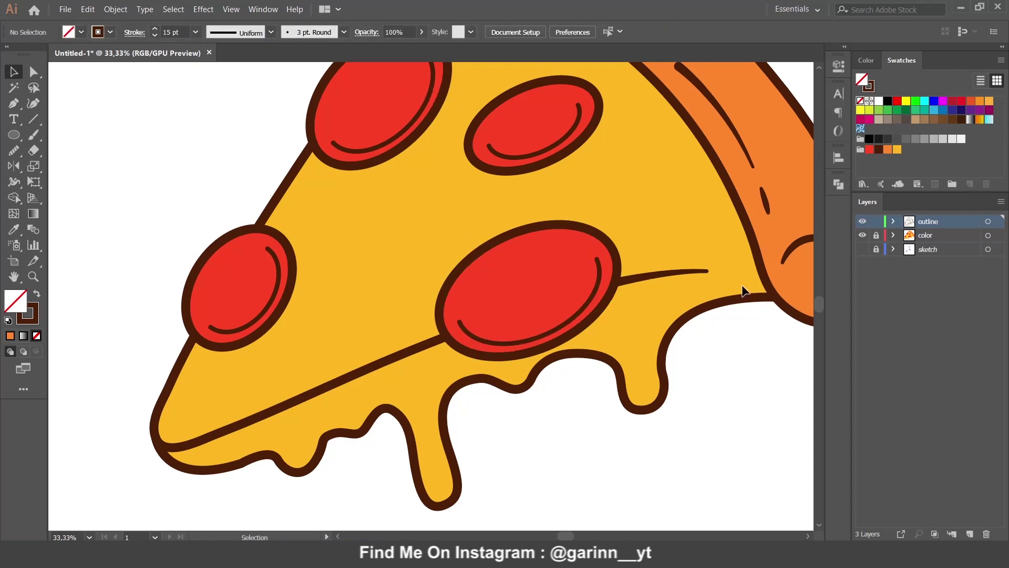
# - Lock the outline layer, unlock the color layer and make it active for drawing the crust highlight
pyautogui.moveTo(729, 276); pyautogui.dragTo(517, 439)
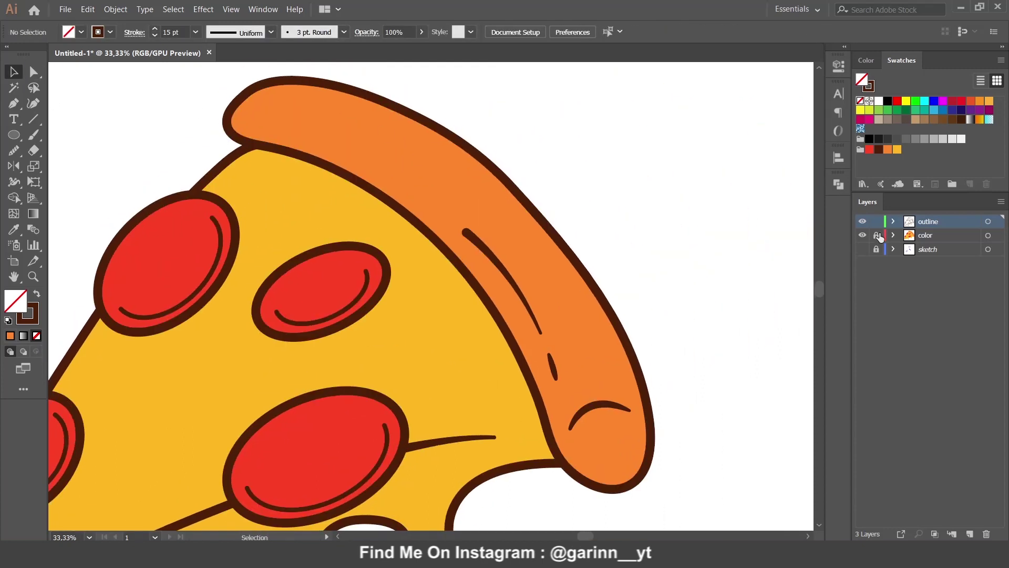
pyautogui.hotkey('ctrl', '-')
pyautogui.hotkey('ctrl', '-')
pyautogui.hotkey('ctrl', '+')
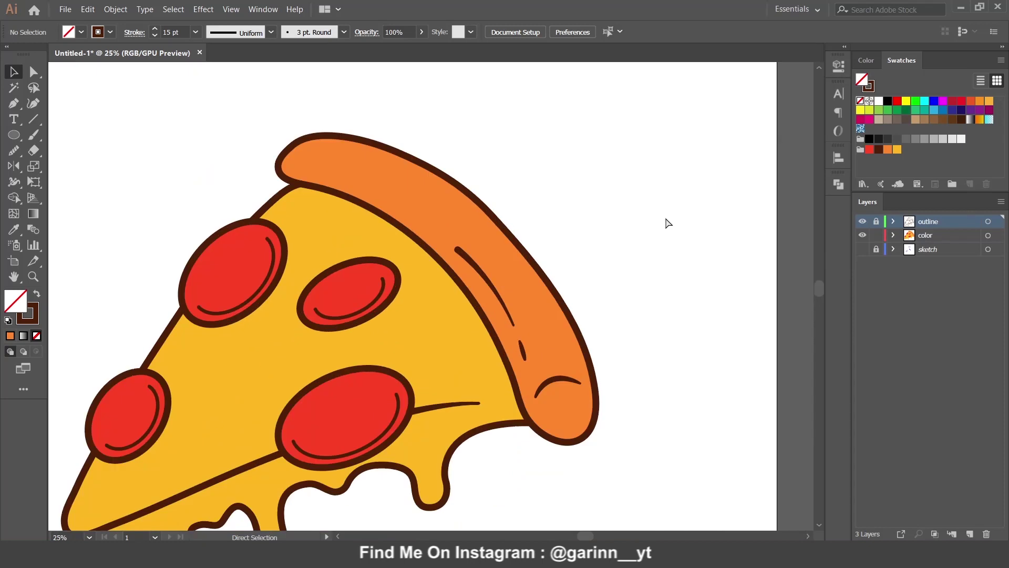
pyautogui.click(14, 104)
pyautogui.click(944, 236)
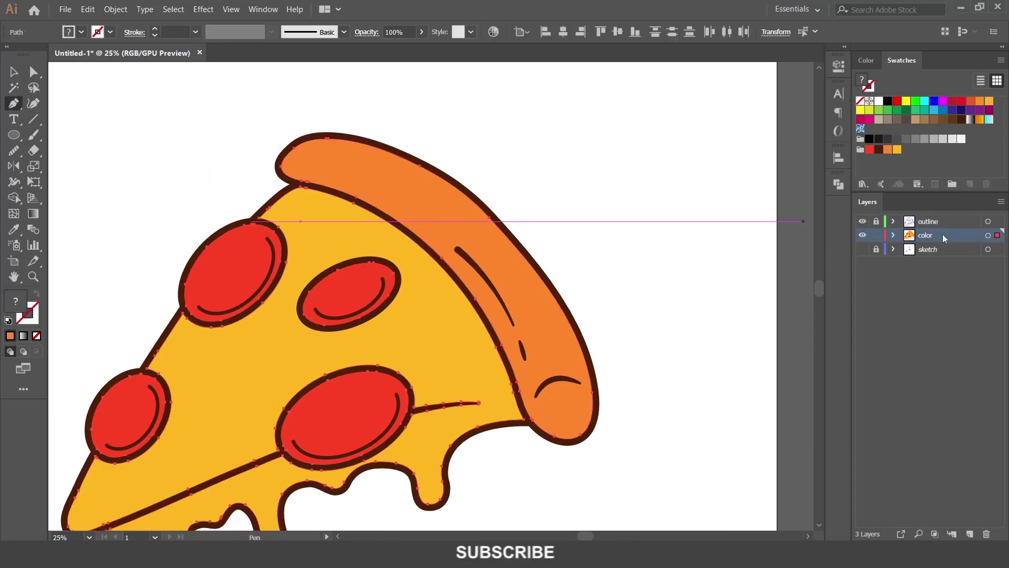
# - Draw the inner edge of a crust highlight with the Pen tool, following the outer rim with a wavy notch midway
pyautogui.click(276, 147)
pyautogui.moveTo(419, 173); pyautogui.dragTo(485, 212)
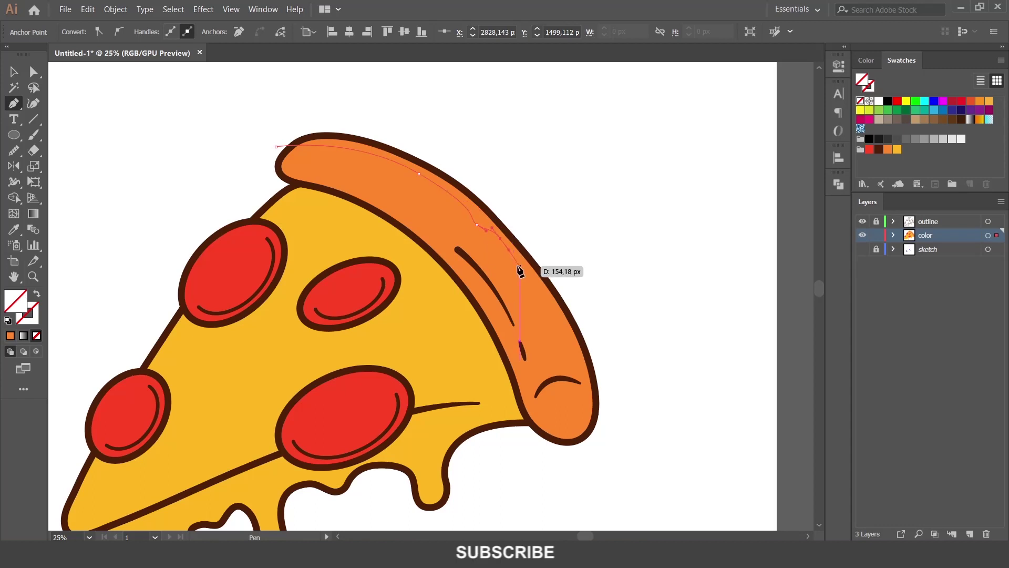
pyautogui.hotkey('ctrl', '+')
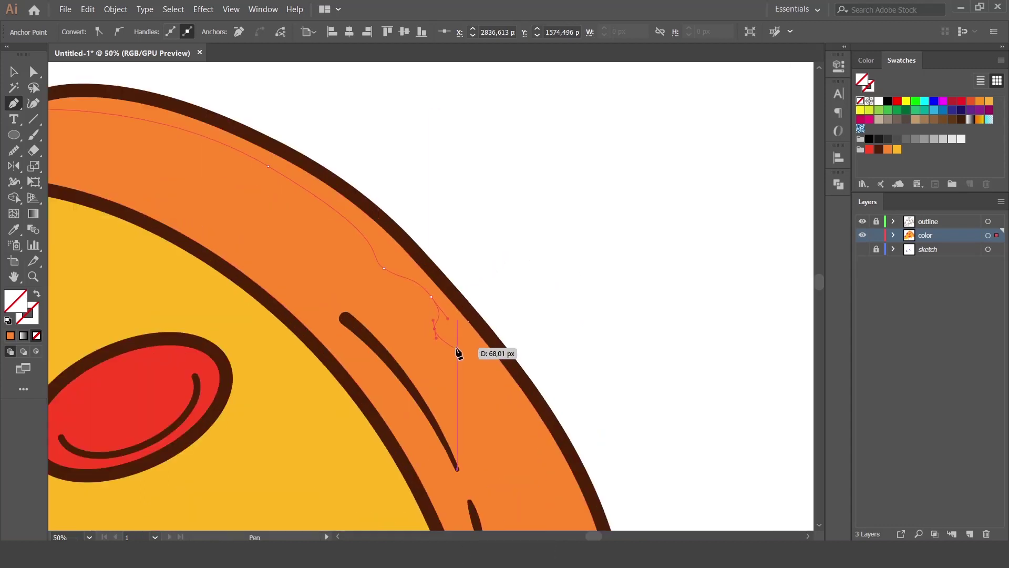
pyautogui.moveTo(502, 376); pyautogui.dragTo(488, 229)
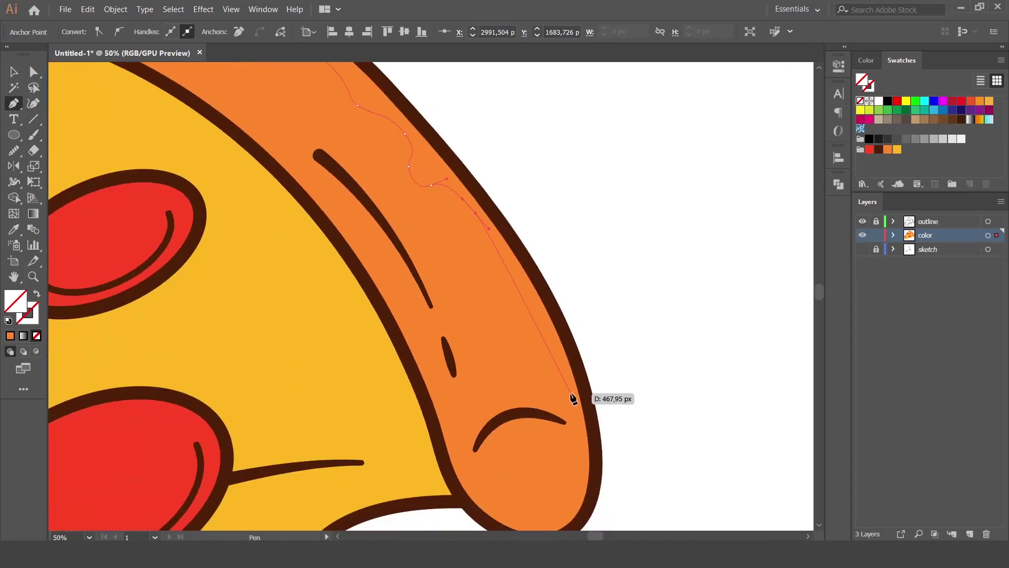
pyautogui.moveTo(581, 451); pyautogui.dragTo(583, 457)
# - Close the crust highlight path with straight segments running outside the crust's outer edge back to the starting anchor
pyautogui.click(597, 487)
pyautogui.click(634, 438)
pyautogui.moveTo(589, 294); pyautogui.dragTo(640, 395)
pyautogui.click(633, 370)
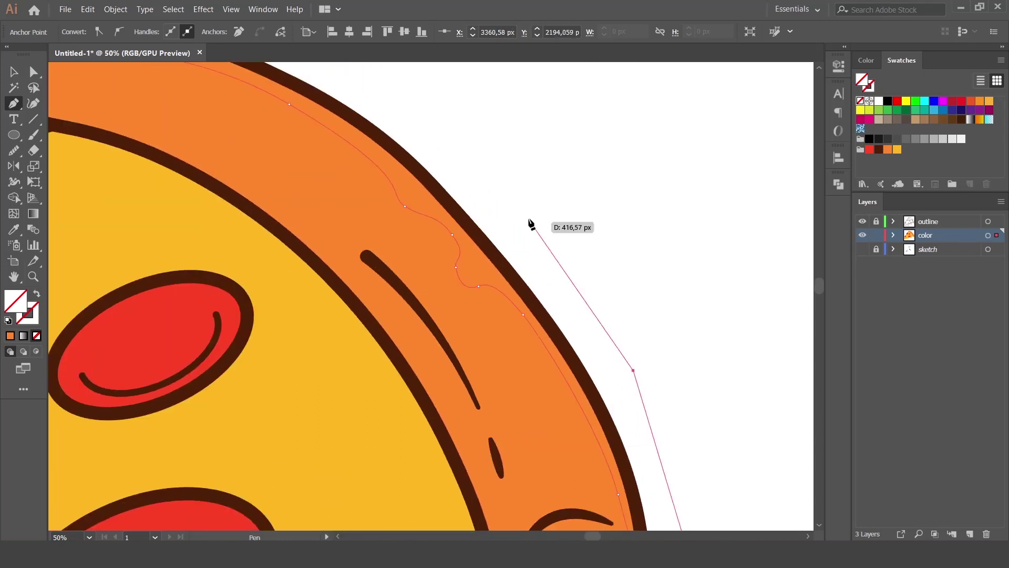
pyautogui.click(533, 220)
pyautogui.moveTo(436, 110); pyautogui.dragTo(557, 353)
pyautogui.click(513, 266)
pyautogui.click(337, 209)
pyautogui.click(186, 225)
pyautogui.click(138, 262)
pyautogui.click(128, 294)
pyautogui.press('v')
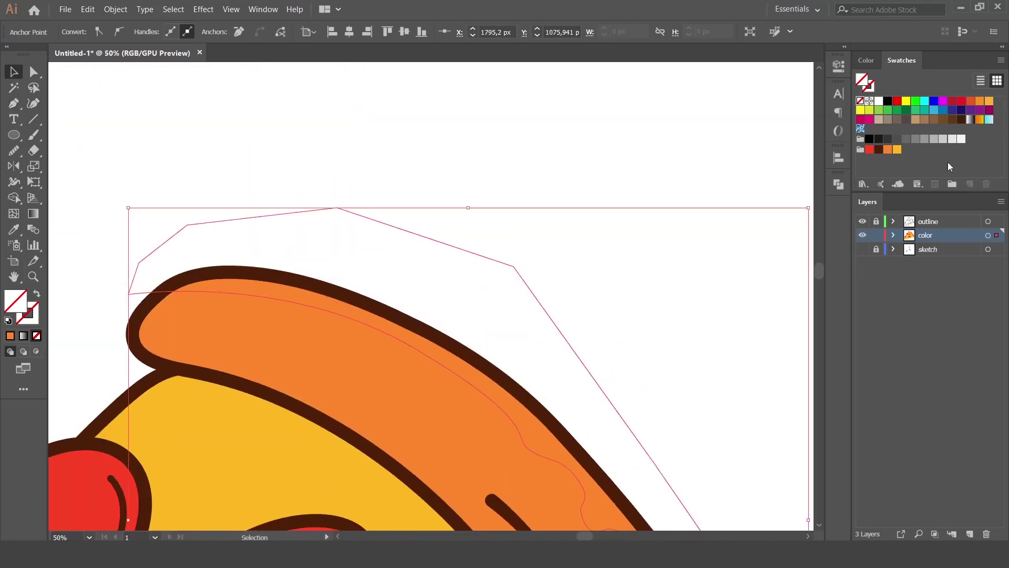
# - Fill the highlight shape with very light gray and trim away everything outside the crust with Shape Builder
pyautogui.click(961, 138)
pyautogui.keyDown('shift'); pyautogui.click(396, 411); pyautogui.keyUp('shift')
pyautogui.hotkey('shift', 'm')
pyautogui.moveTo(178, 182); pyautogui.dragTo(232, 239)
pyautogui.press('v')
pyautogui.click(372, 204)
# - Set the crust highlight's opacity to 20%
pyautogui.hotkey('ctrl', '0')
pyautogui.hotkey('ctrl', '=')
pyautogui.hotkey('ctrl', '=')
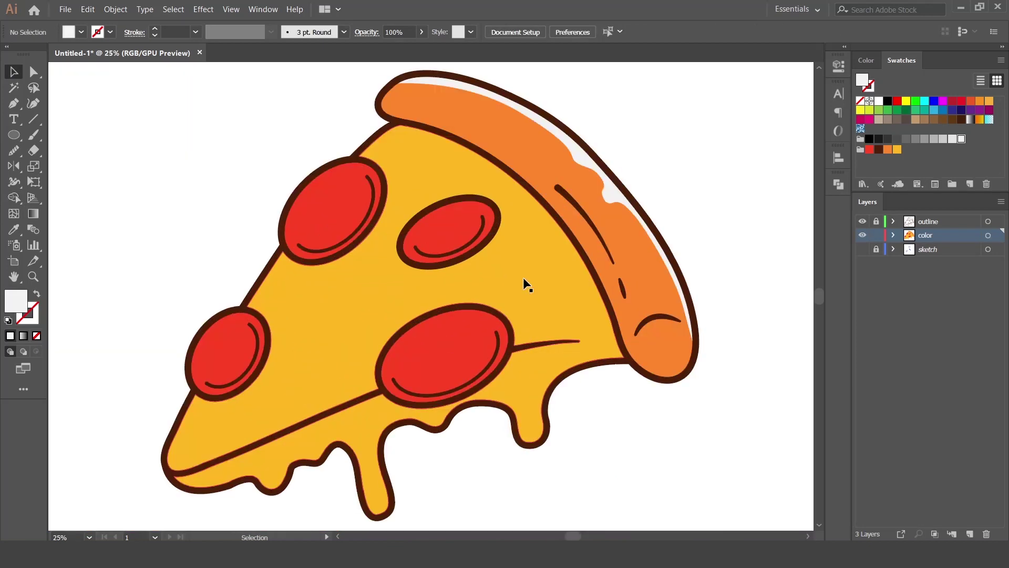
pyautogui.moveTo(524, 284); pyautogui.dragTo(517, 376)
pyautogui.click(583, 257)
pyautogui.write('20')
pyautogui.press('Return')
pyautogui.click(400, 98)
# - Duplicate the crust fill, offset one copy up and right, and subtract it with Minus Front to leave an inner-edge strip
pyautogui.moveTo(541, 246); pyautogui.dragTo(473, 189)
pyautogui.click(431, 177)
pyautogui.hotkey('ctrl', 'c')
pyautogui.keyDown('shift'); pyautogui.click(466, 248); pyautogui.keyUp('shift')
pyautogui.click(838, 184)
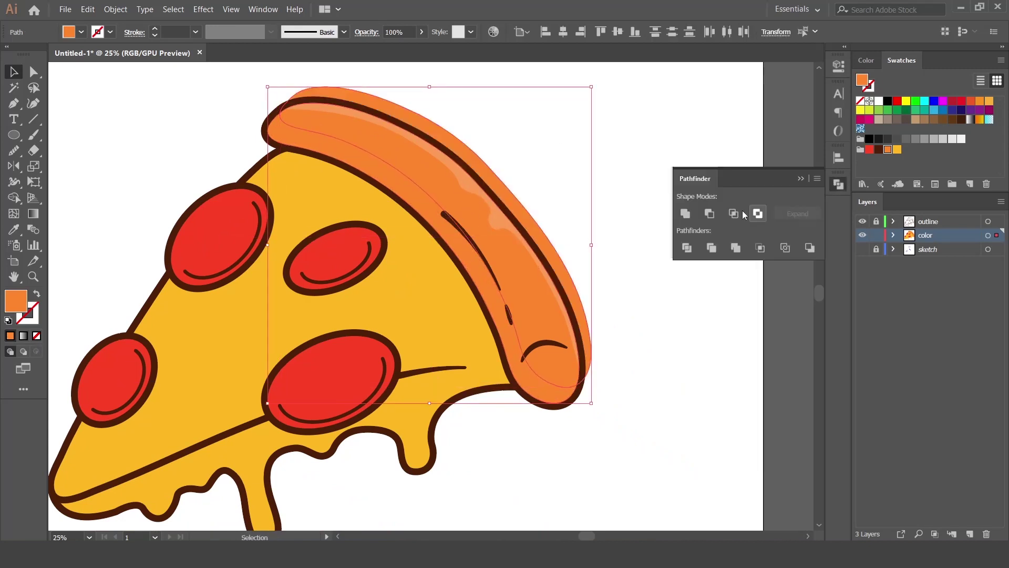
pyautogui.click(710, 213)
pyautogui.click(834, 184)
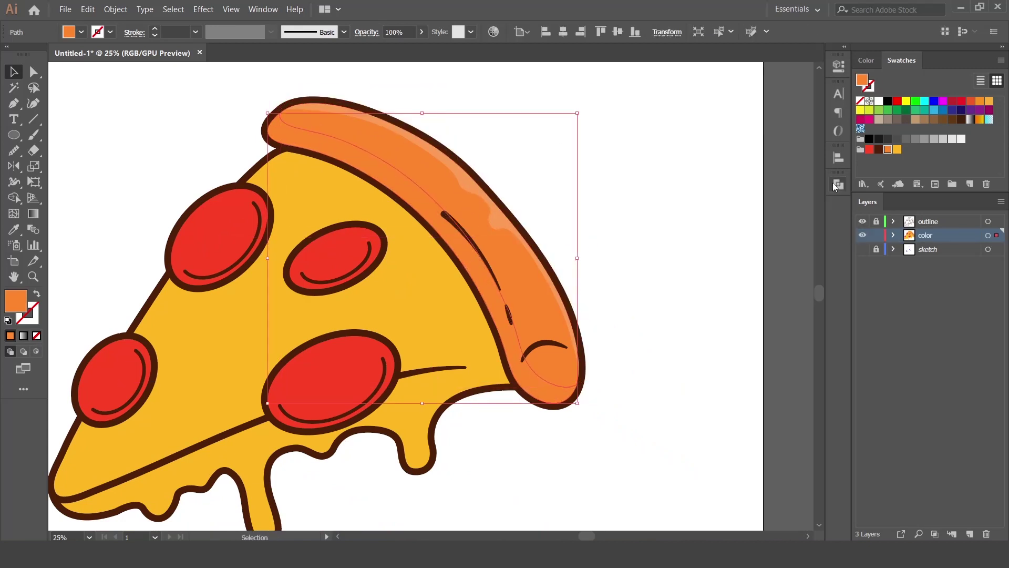
# - Fill the crust's inner-edge strip with the darker orange D8661A
pyautogui.doubleClick(14, 307)
pyautogui.click(641, 153)
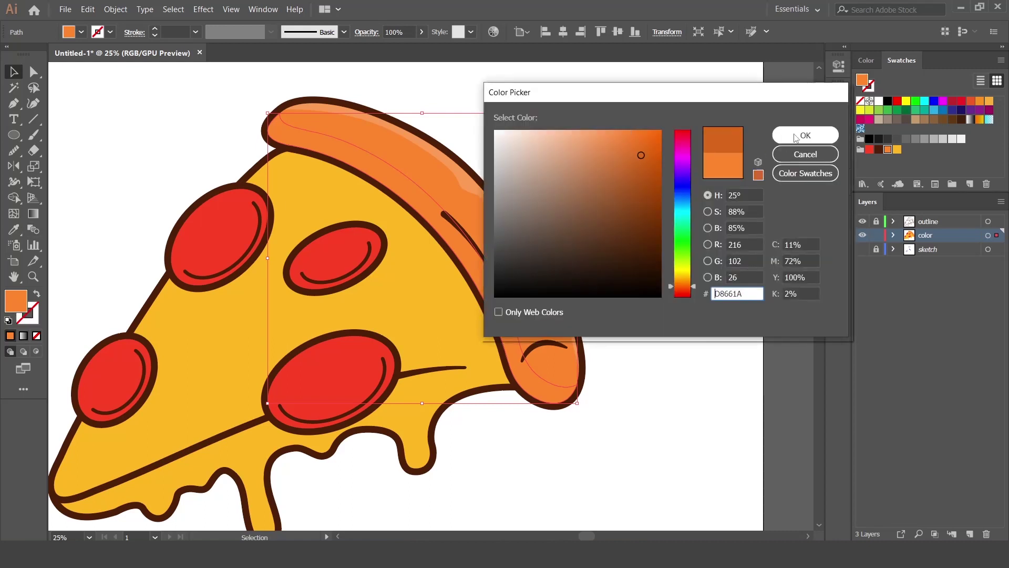
pyautogui.click(804, 136)
pyautogui.click(629, 181)
# - Draw a closed Pen shape following the slice's lower edge line and enclosing all the cheese drips beneath it
pyautogui.moveTo(434, 271); pyautogui.dragTo(534, 190)
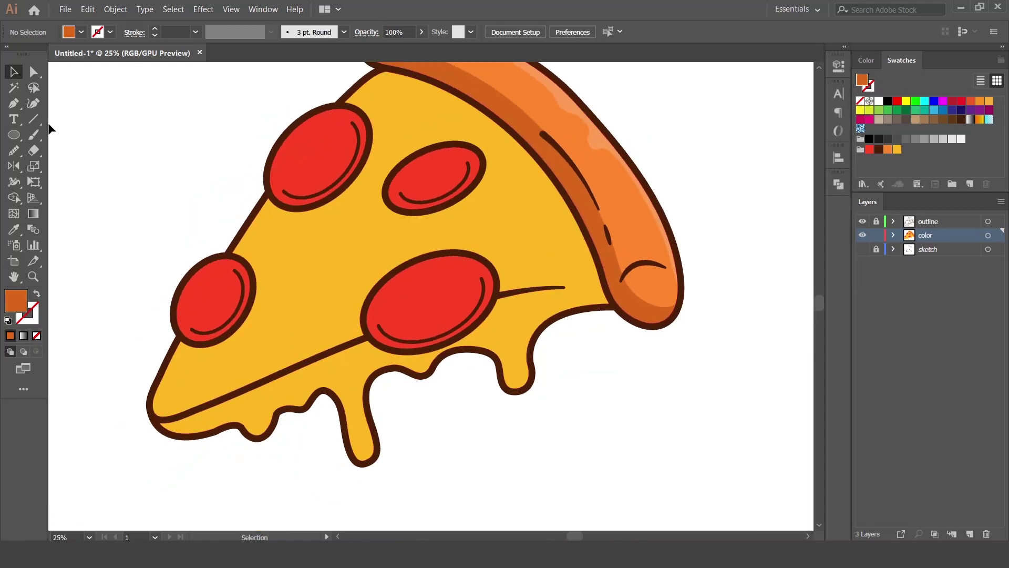
pyautogui.click(137, 405)
pyautogui.moveTo(227, 397); pyautogui.dragTo(328, 350)
pyautogui.moveTo(469, 300); pyautogui.dragTo(498, 295)
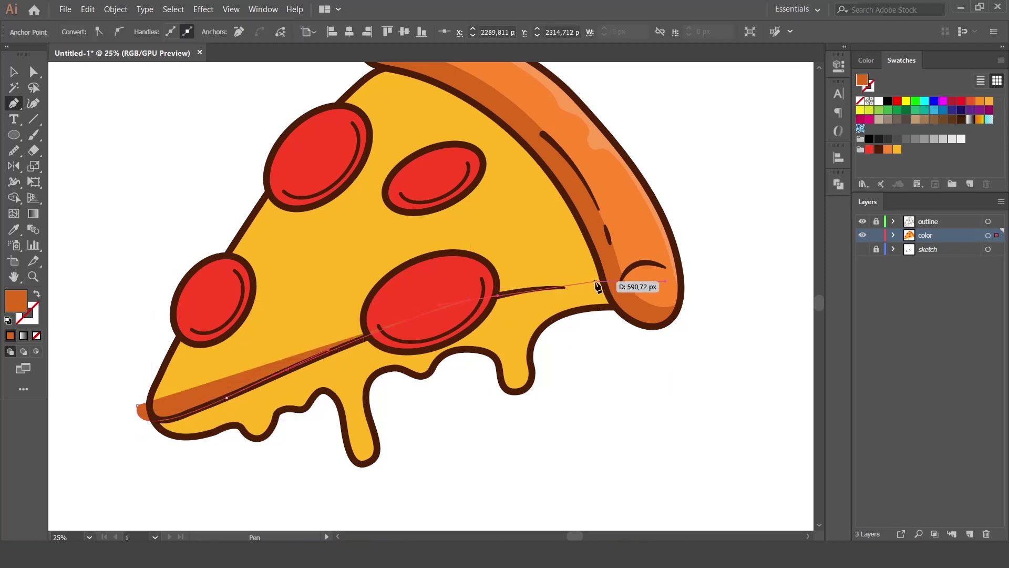
pyautogui.click(642, 347)
pyautogui.click(575, 413)
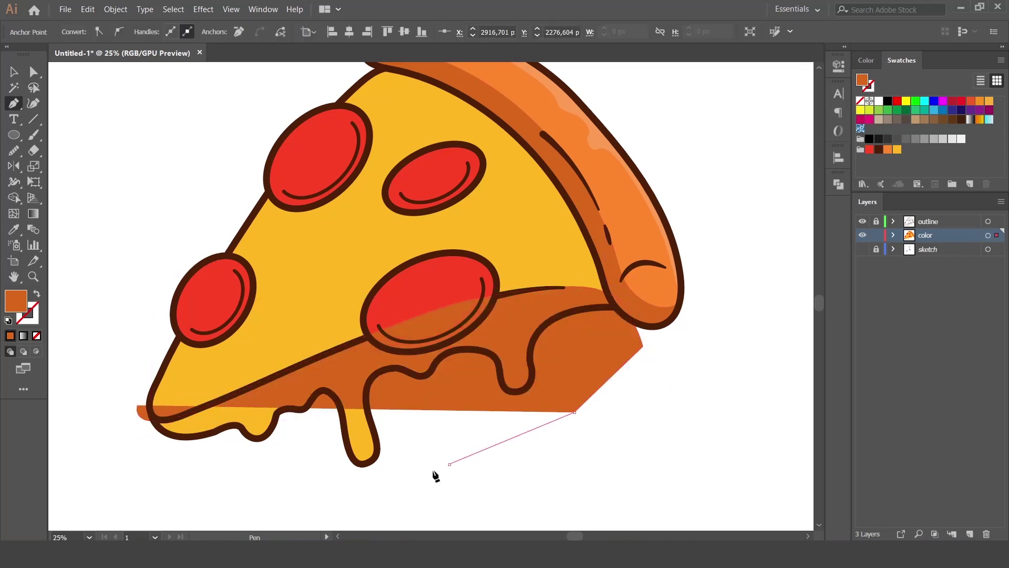
pyautogui.click(446, 465)
pyautogui.click(335, 501)
pyautogui.click(194, 498)
pyautogui.click(128, 467)
pyautogui.press('v')
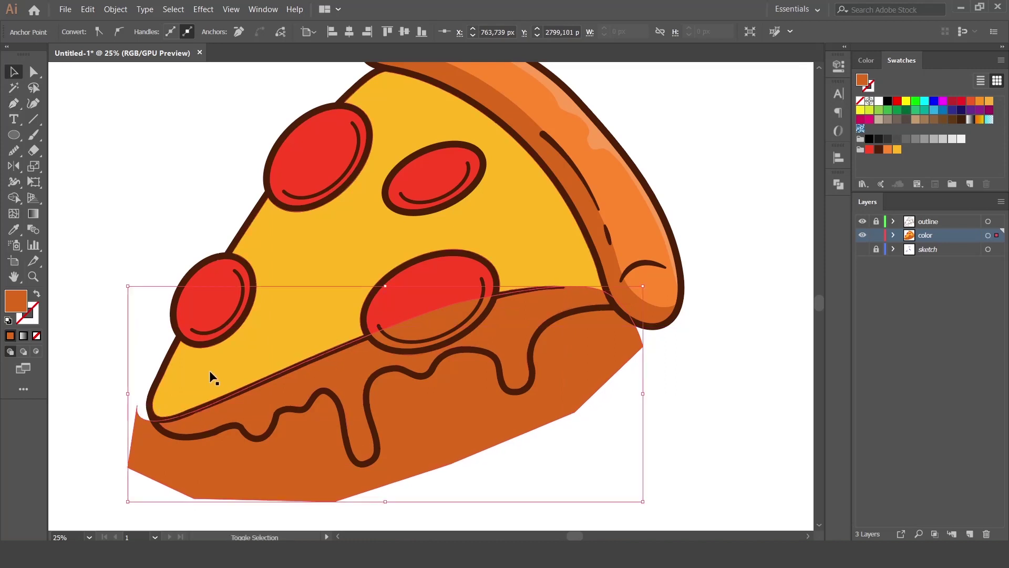
# - Trim the new shape to the cheese's lower side and drips with Shape Builder
pyautogui.keyDown('shift'); pyautogui.click(209, 368); pyautogui.keyUp('shift')
pyautogui.click(14, 198)
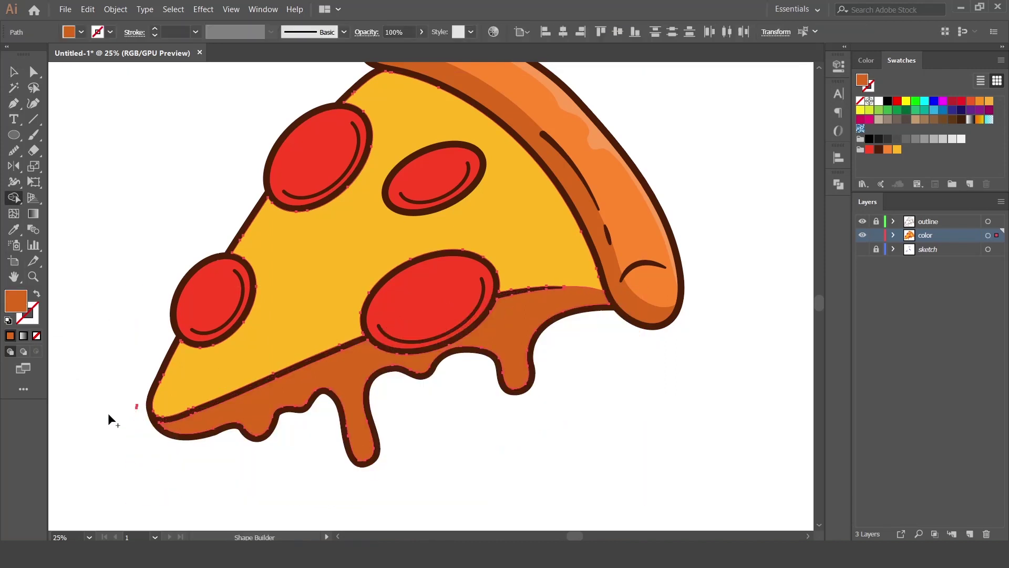
pyautogui.press('v')
pyautogui.click(108, 412)
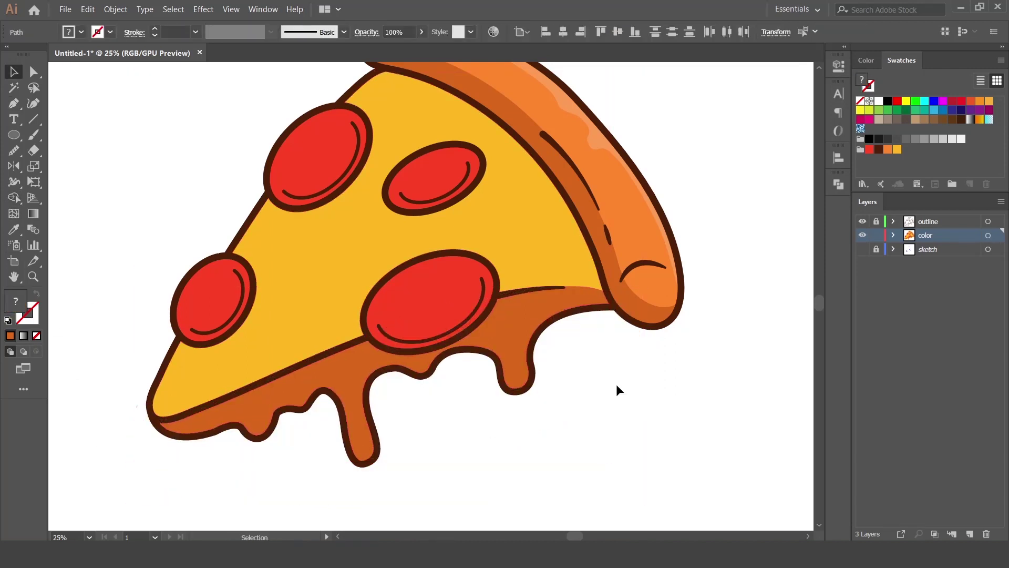
# - Fill the cheese's lower side and drips with a darker amber based on the cheese yellow swatch
pyautogui.click(525, 317)
pyautogui.click(897, 149)
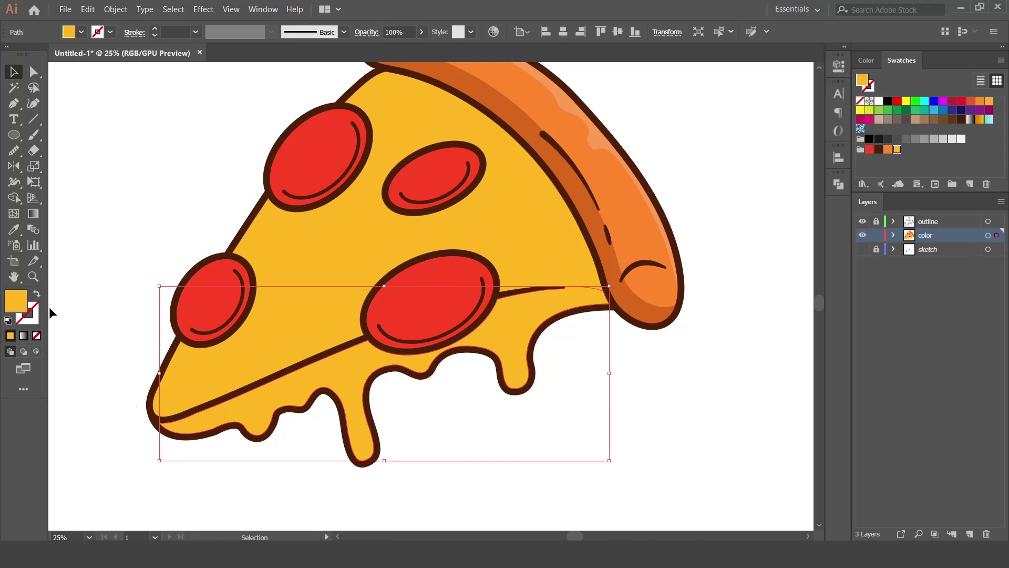
pyautogui.doubleClick(16, 304)
pyautogui.click(651, 153)
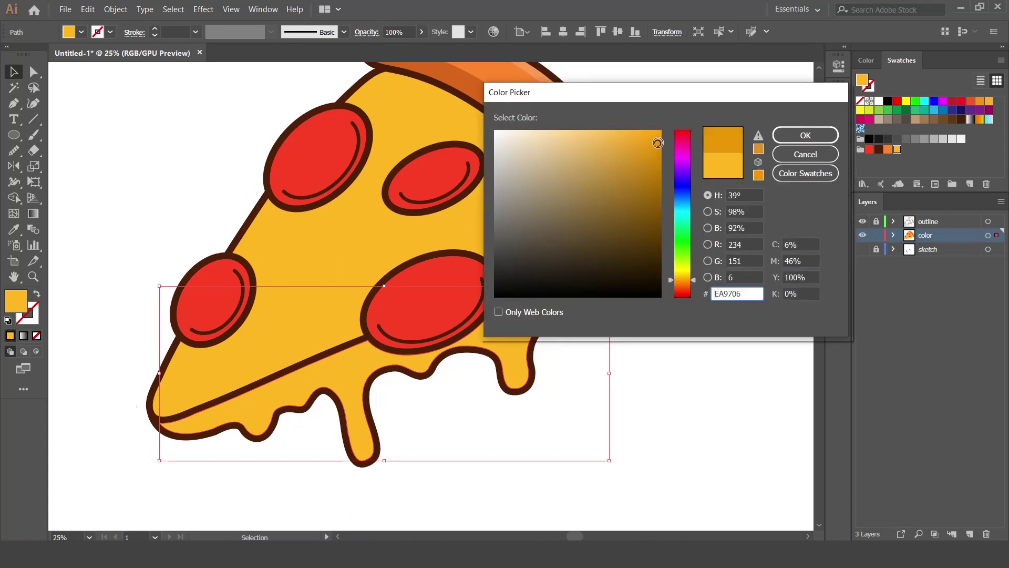
pyautogui.press('Return')
pyautogui.click(695, 198)
# - Draw a closed, narrow curved Pen shape over the right edge of the longest cheese drip
pyautogui.scroll(3, 695, 198)
pyautogui.moveTo(479, 389); pyautogui.dragTo(507, 233)
pyautogui.hotkey('ctrl', '+')
pyautogui.moveTo(533, 372); pyautogui.dragTo(476, 383)
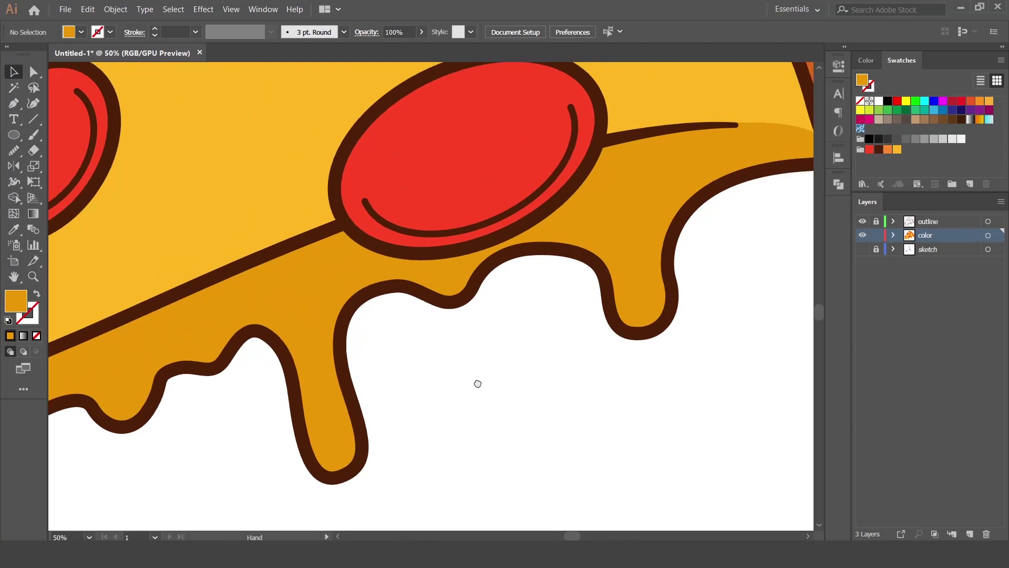
pyautogui.click(376, 298)
pyautogui.moveTo(342, 428); pyautogui.dragTo(388, 465)
pyautogui.click(377, 298)
pyautogui.press('v')
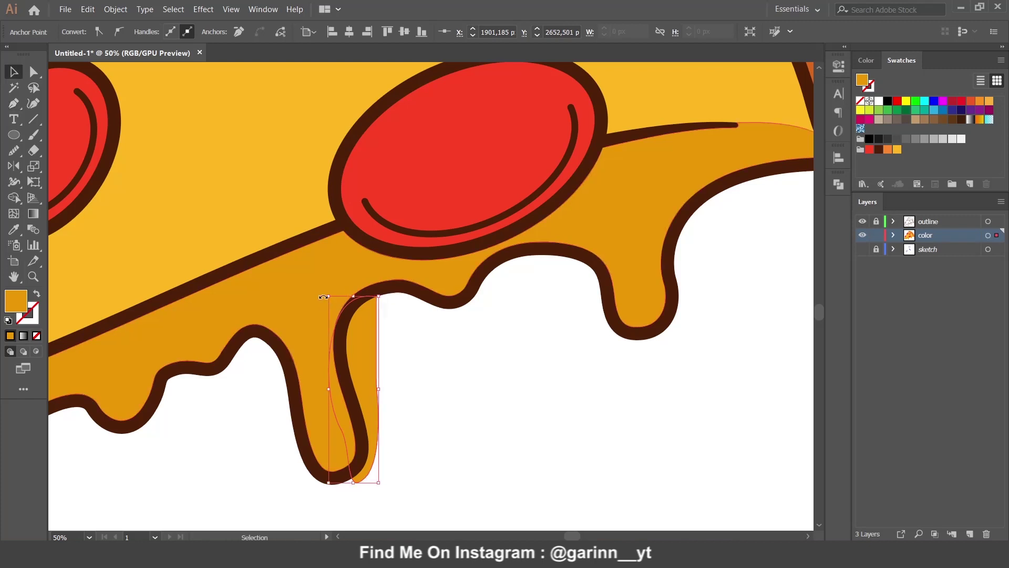
# - Remove the part of the narrow shape outside the longest drip with Shape Builder
pyautogui.hotkey('shift', 'm')
pyautogui.keyDown('alt'); pyautogui.click(368, 389); pyautogui.keyUp('alt')
pyautogui.press('v')
pyautogui.click(397, 397)
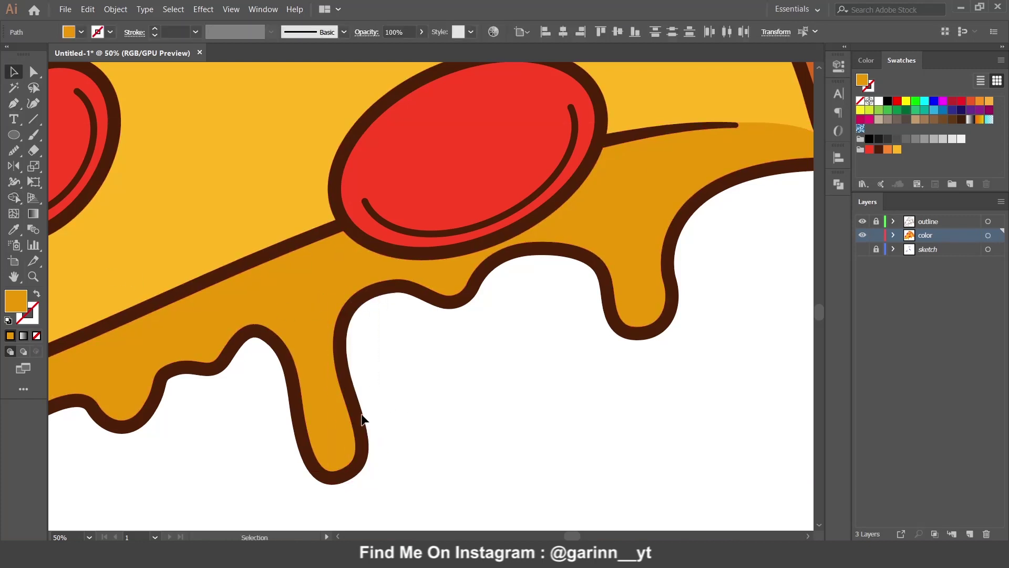
# - Apply the crust highlight's light fill and 20% opacity to the strip on the longest drip with the Eyedropper
pyautogui.click(337, 376)
pyautogui.moveTo(532, 375); pyautogui.dragTo(285, 497)
pyautogui.press('i')
pyautogui.click(691, 152)
pyautogui.press('v')
pyautogui.click(431, 504)
# - Duplicate the upper-left pepperoni's fill, offset the copy up and right, and subtract it with Minus Front to leave a crescent
pyautogui.moveTo(426, 526); pyautogui.dragTo(511, 361)
pyautogui.hotkey('ctrl', '0')
pyautogui.hotkey('ctrl', '+')
pyautogui.hotkey('ctrl', '+')
pyautogui.hotkey('ctrl', '+')
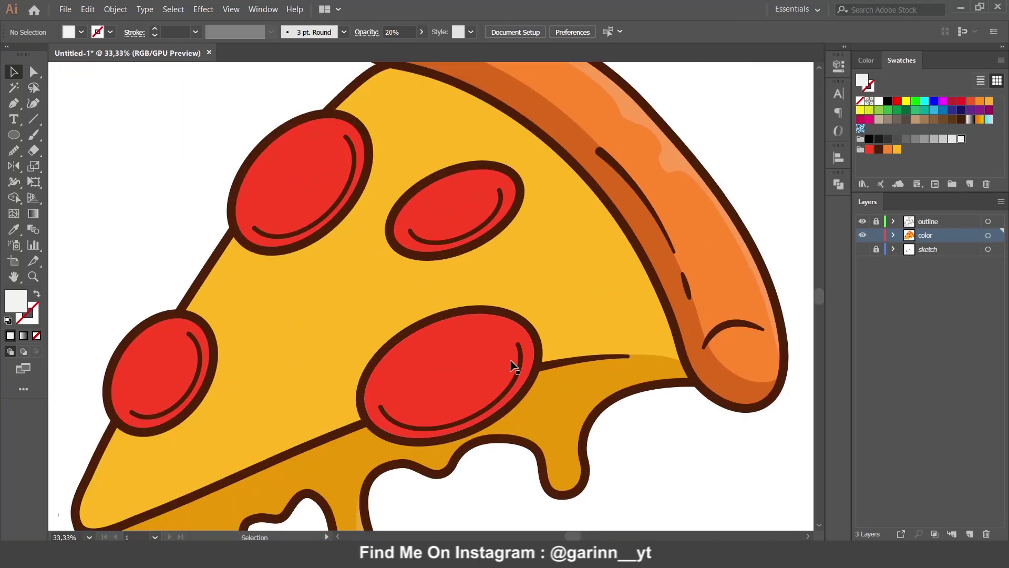
pyautogui.click(304, 181)
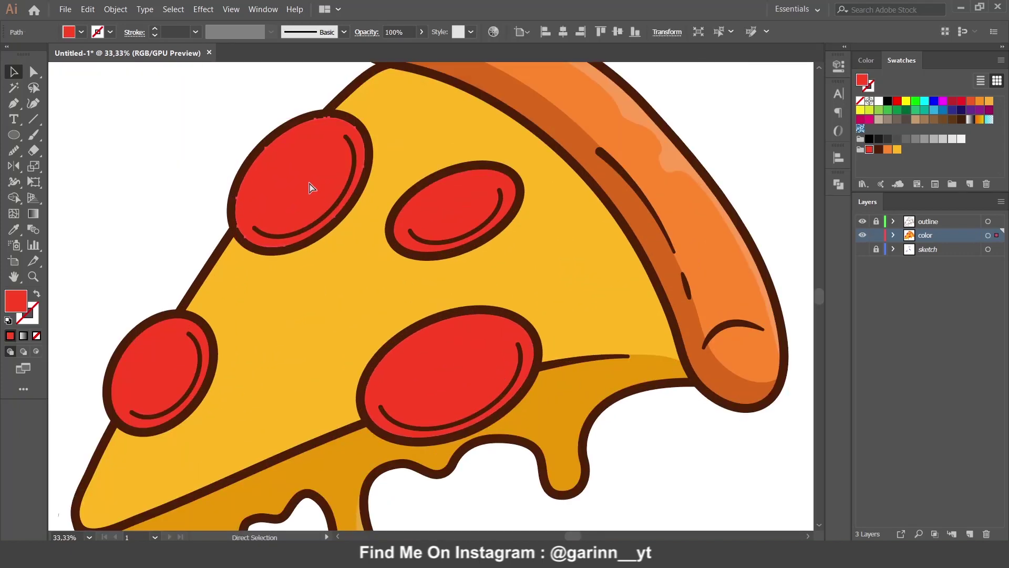
pyautogui.moveTo(317, 178); pyautogui.dragTo(326, 160)
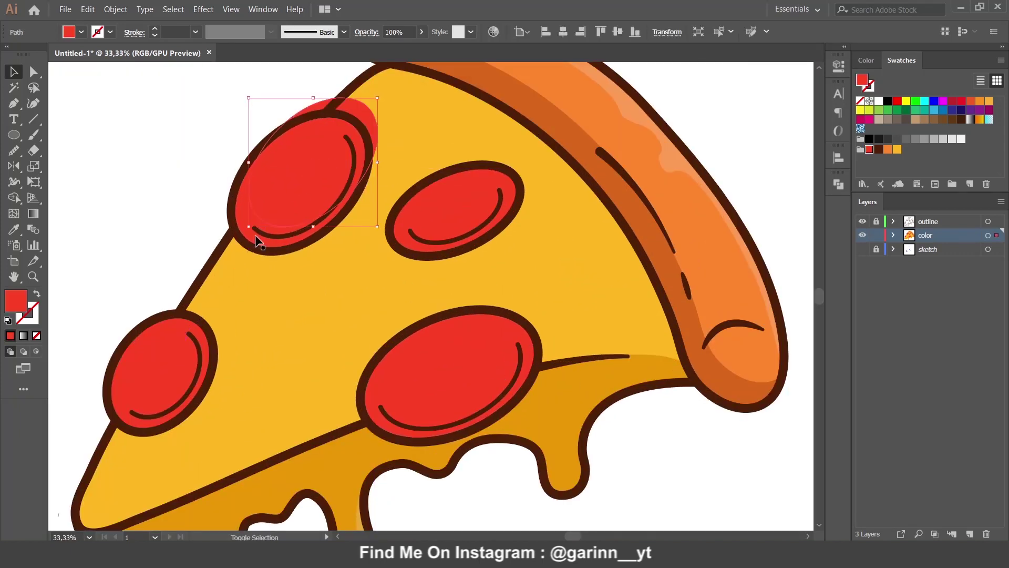
pyautogui.keyDown('shift'); pyautogui.click(279, 241); pyautogui.keyUp('shift')
pyautogui.click(839, 184)
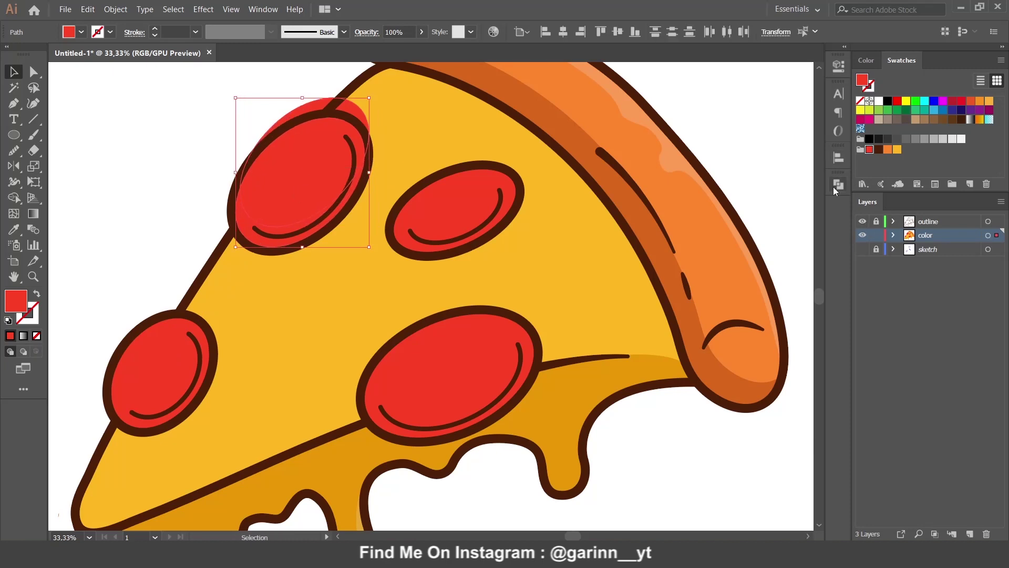
pyautogui.click(709, 215)
# - Fill the upper-left pepperoni's crescent with the darker red D62912
pyautogui.press('i')
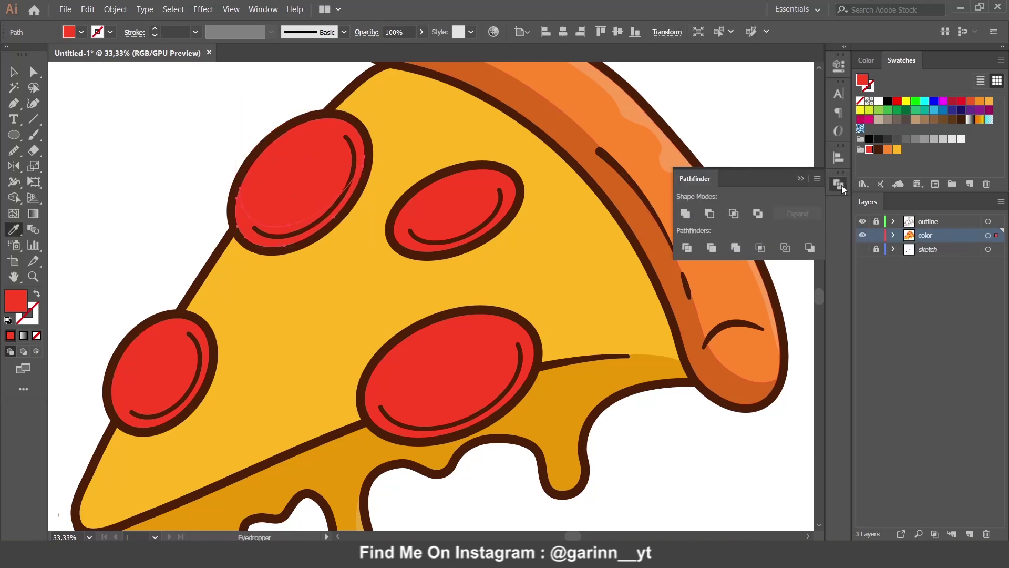
pyautogui.doubleClick(15, 300)
pyautogui.click(647, 156)
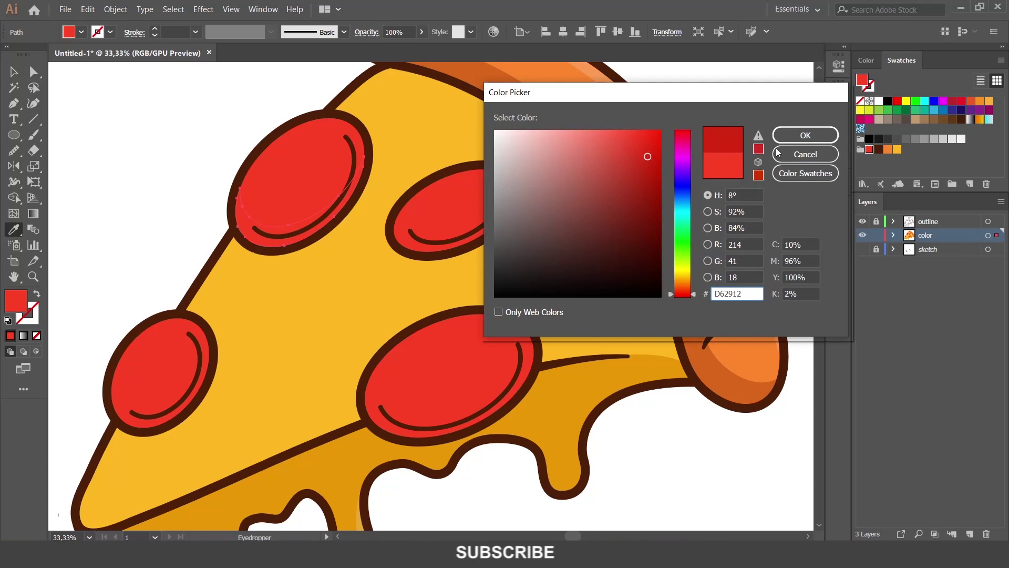
pyautogui.press('Return')
pyautogui.press('v')
# - Cut a lower-edge crescent for the small upper-right pepperoni from an offset copy and give it the sampled dark red
pyautogui.click(465, 212)
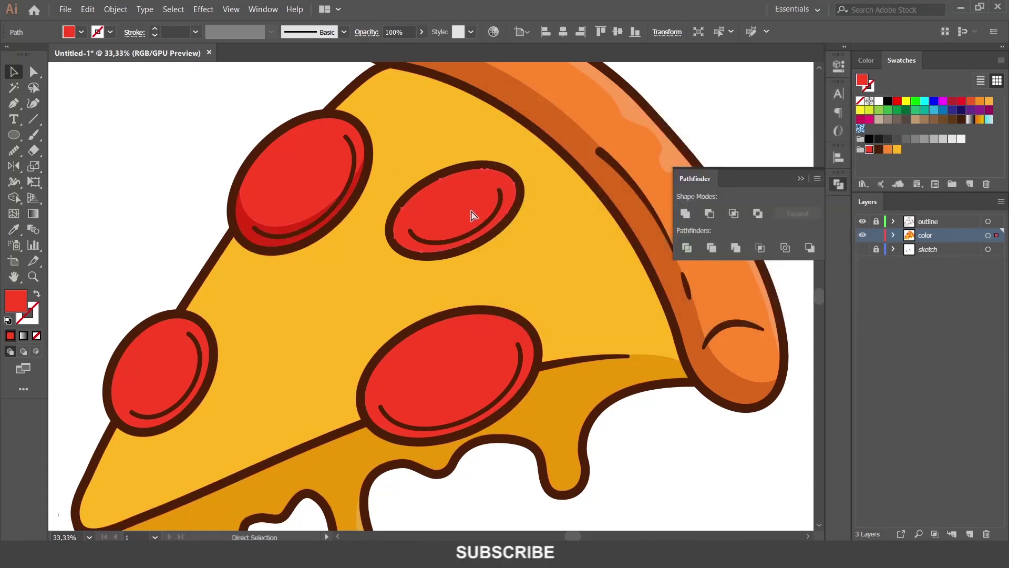
pyautogui.moveTo(473, 205); pyautogui.dragTo(472, 195)
pyautogui.keyDown('shift'); pyautogui.click(486, 239); pyautogui.keyUp('shift')
pyautogui.click(709, 213)
pyautogui.press('i')
pyautogui.click(296, 226)
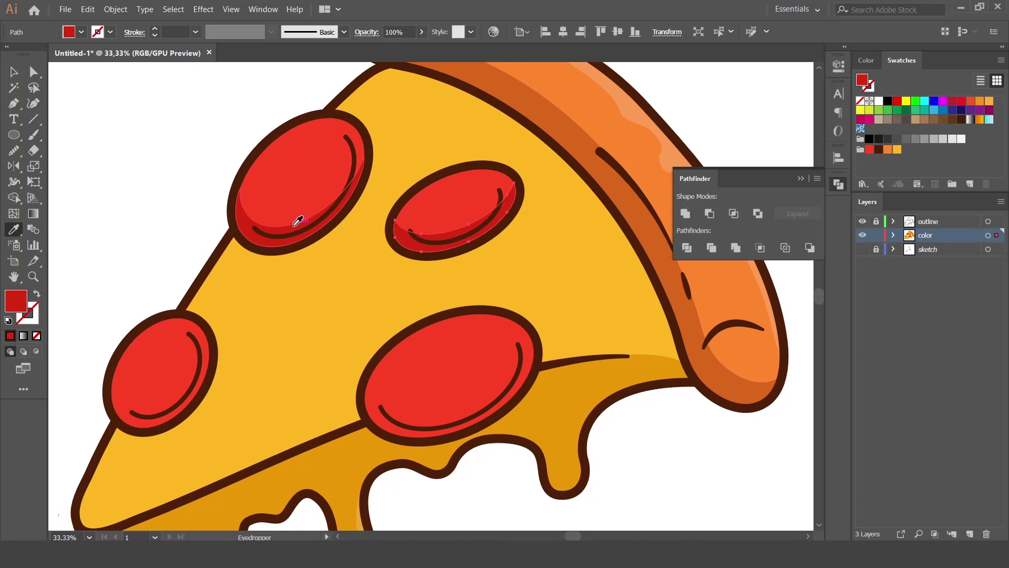
# - Cut a lower-edge crescent for the large lower pepperoni from an offset copy and give it the sampled dark red
pyautogui.press('v')
pyautogui.click(479, 394)
pyautogui.moveTo(476, 390); pyautogui.dragTo(472, 363)
pyautogui.keyDown('shift'); pyautogui.click(424, 434); pyautogui.keyUp('shift')
pyautogui.click(709, 213)
pyautogui.press('i')
pyautogui.click(505, 202)
# - Cut a lower-edge crescent for the lower-left pepperoni from an offset copy and give it the sampled dark red
pyautogui.press('v')
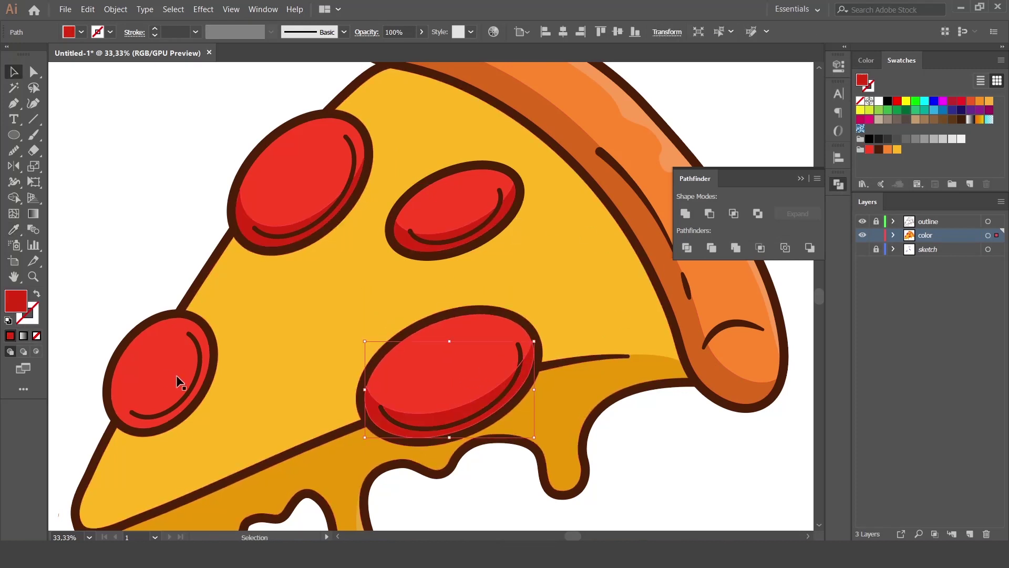
pyautogui.hotkey('ctrl', 'shift', 'a')
pyautogui.moveTo(172, 363); pyautogui.dragTo(160, 352)
pyautogui.click(710, 214)
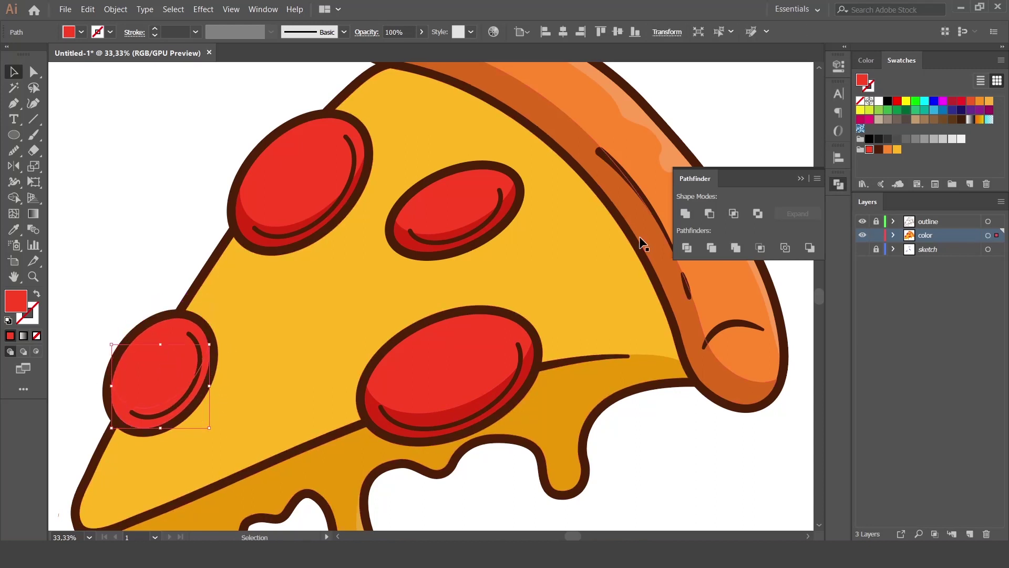
pyautogui.press('i')
pyautogui.click(524, 362)
pyautogui.press('v')
pyautogui.click(153, 253)
# - Draw the wavy lower edge of a highlight across the top of the small upper-right pepperoni with the Pen tool
pyautogui.press('space')
pyautogui.moveTo(386, 229); pyautogui.dragTo(427, 246)
pyautogui.click(842, 181)
pyautogui.hotkey('ctrl', '+')
pyautogui.hotkey('ctrl', '+')
pyautogui.press('space')
pyautogui.moveTo(368, 236); pyautogui.dragTo(255, 321)
pyautogui.click(306, 262)
pyautogui.moveTo(382, 211); pyautogui.dragTo(394, 203)
pyautogui.click(427, 195)
pyautogui.moveTo(469, 184); pyautogui.dragTo(483, 191)
# - Close the small pepperoni's highlight path with straight segments running above its outline back to the starting anchor
pyautogui.click(575, 177)
pyautogui.click(575, 136)
pyautogui.click(477, 141)
pyautogui.click(375, 159)
pyautogui.click(319, 204)
pyautogui.click(306, 262)
# - Trim off the part of the small upper-right pepperoni's highlight outside its outline with the Shape Builder
pyautogui.press('v')
pyautogui.keyDown('shift'); pyautogui.click(342, 262); pyautogui.keyUp('shift')
pyautogui.click(14, 198)
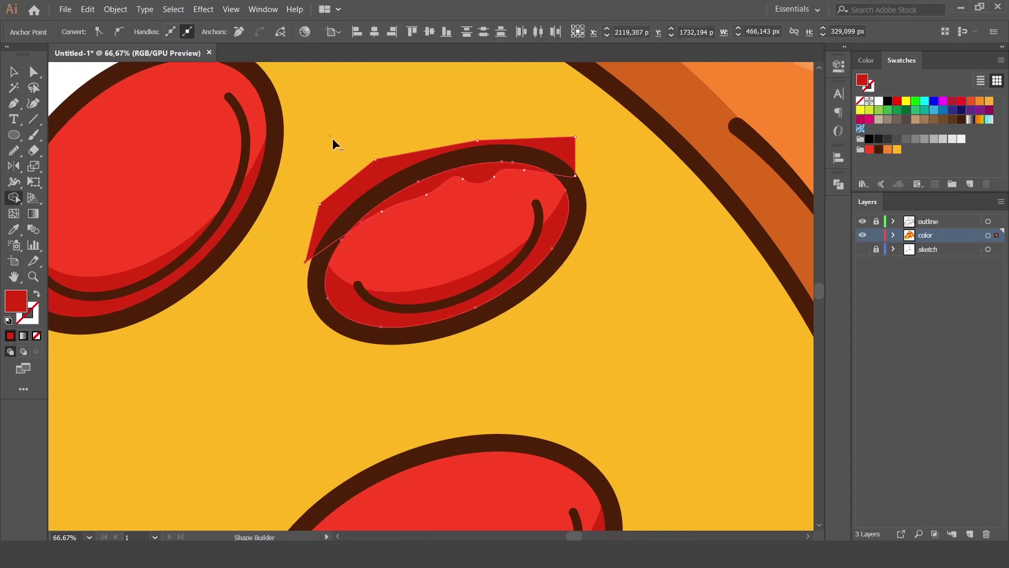
pyautogui.keyDown('alt'); pyautogui.click(368, 170); pyautogui.keyUp('alt')
pyautogui.press('v')
# - Give the small pepperoni's highlight the translucent white sampled from the crust highlight
pyautogui.press('space')
pyautogui.moveTo(598, 149); pyautogui.dragTo(74, 296)
pyautogui.press('i')
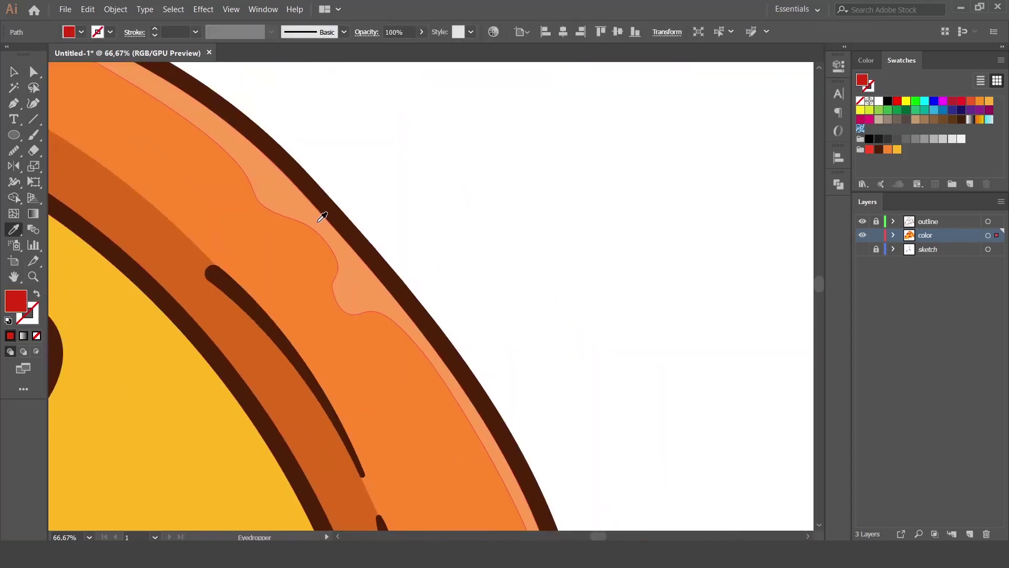
pyautogui.click(323, 225)
# - Draw the wavy lower edge of a highlight across the upper part of the upper-left pepperoni with the Pen tool
pyautogui.press('space')
pyautogui.moveTo(266, 208); pyautogui.dragTo(457, 147)
pyautogui.moveTo(53, 248); pyautogui.dragTo(568, 205)
pyautogui.press('p')
pyautogui.press('space')
pyautogui.moveTo(152, 227); pyautogui.dragTo(163, 260)
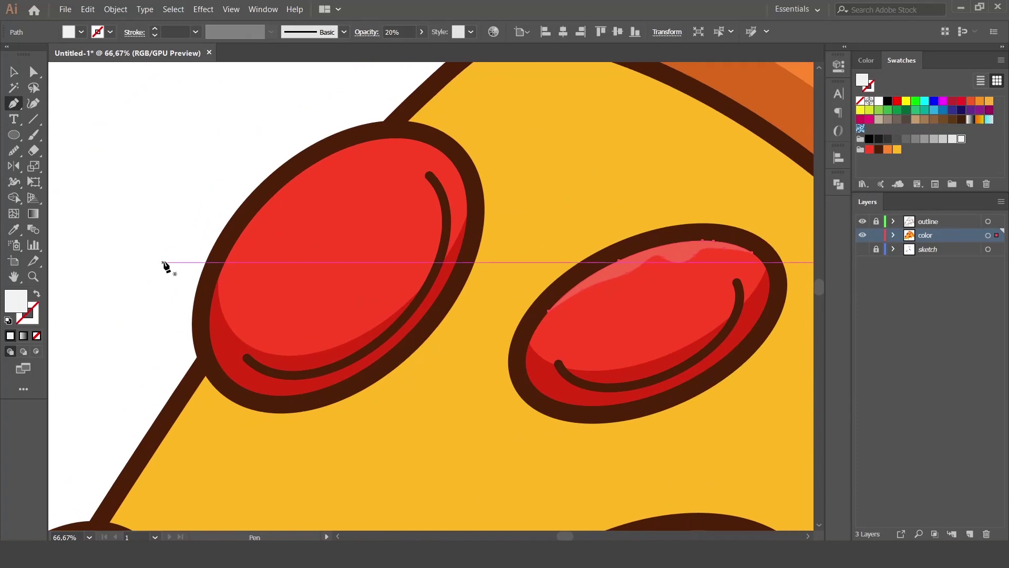
pyautogui.moveTo(328, 181); pyautogui.dragTo(329, 172)
pyautogui.moveTo(333, 167); pyautogui.dragTo(350, 176)
pyautogui.moveTo(358, 160); pyautogui.dragTo(395, 154)
pyautogui.moveTo(418, 144); pyautogui.dragTo(427, 143)
pyautogui.moveTo(434, 144); pyautogui.dragTo(431, 126)
# - Close the upper-left pepperoni's highlight path with straight segments running outside its outline back to the starting anchor
pyautogui.click(354, 111)
pyautogui.click(314, 117)
pyautogui.click(253, 146)
pyautogui.click(209, 215)
pyautogui.click(195, 311)
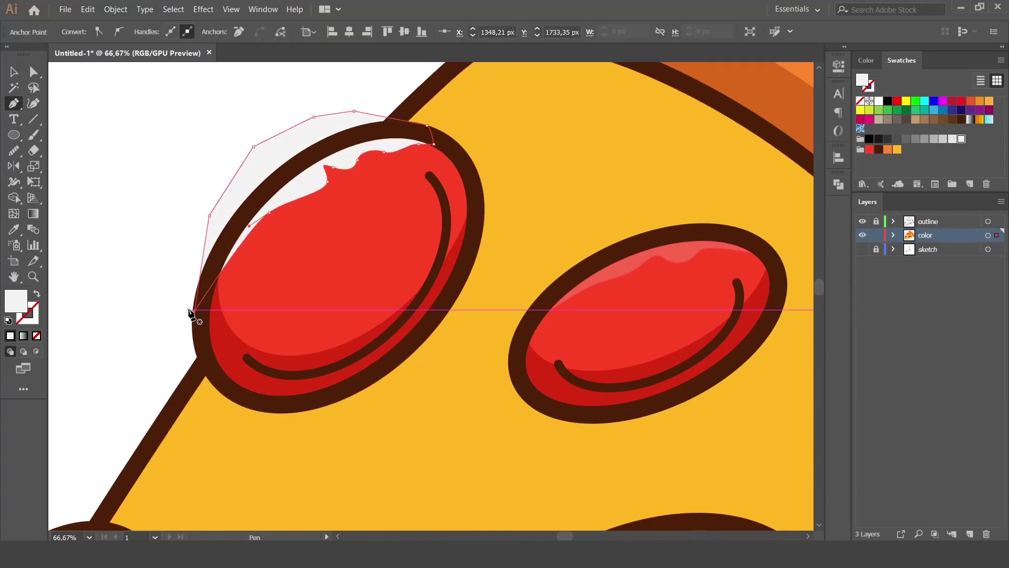
# - Cut away the part of the upper-left pepperoni's highlight outside its outline with the Shape Builder
pyautogui.press('v')
pyautogui.keyDown('shift'); pyautogui.click(362, 226); pyautogui.keyUp('shift')
pyautogui.click(13, 197)
pyautogui.keyDown('alt'); pyautogui.click(236, 187); pyautogui.keyUp('alt')
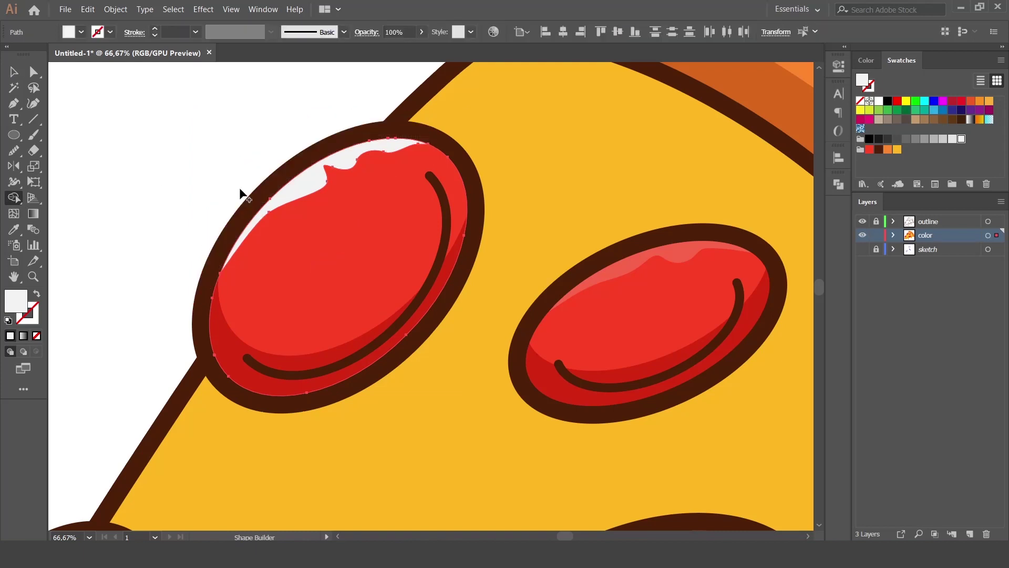
pyautogui.press('v')
pyautogui.click(242, 190)
# - Apply the small pepperoni's sampled highlight appearance to the upper-left pepperoni's highlight
pyautogui.click(324, 176)
pyautogui.press('i')
pyautogui.click(624, 264)
pyautogui.press('v')
pyautogui.click(147, 229)
# - Draw a closed highlight shape over the lower-left pepperoni with a wavy lower edge and straight segments outside its outline
pyautogui.moveTo(158, 516); pyautogui.dragTo(420, 192)
pyautogui.click(210, 341)
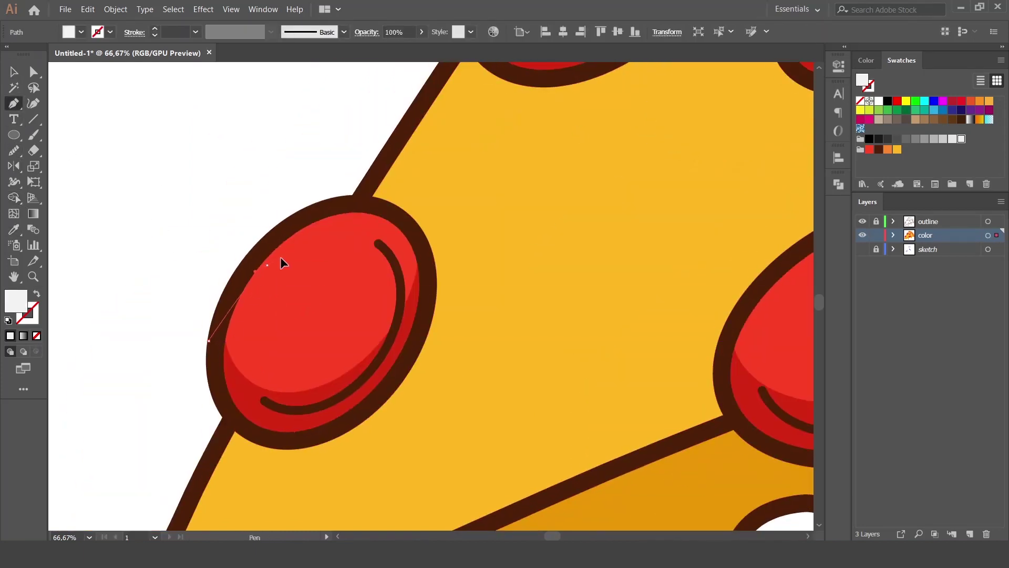
pyautogui.click(268, 264)
pyautogui.moveTo(307, 243); pyautogui.dragTo(317, 236)
pyautogui.moveTo(394, 214); pyautogui.dragTo(408, 213)
pyautogui.click(347, 188)
pyautogui.click(259, 191)
pyautogui.click(219, 252)
pyautogui.click(209, 340)
# - Trim the lower-left pepperoni's highlight to its outline with the Shape Builder
pyautogui.press('v')
pyautogui.keyDown('shift'); pyautogui.click(311, 298); pyautogui.keyUp('shift')
pyautogui.hotkey('shift', 'm')
pyautogui.keyDown('alt'); pyautogui.click(254, 216); pyautogui.keyUp('alt')
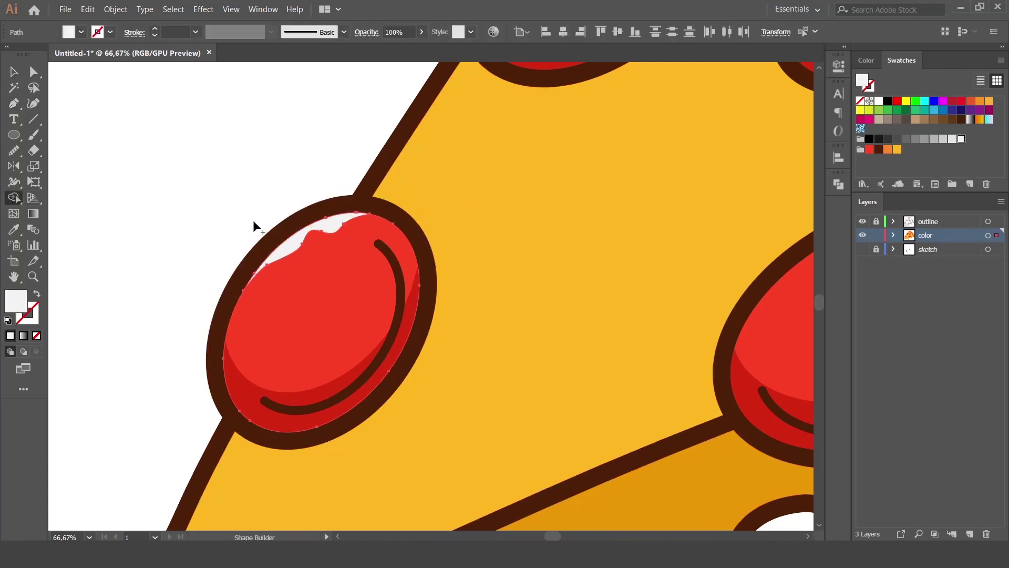
# - Give the lower-left pepperoni's highlight the translucent white sampled from a finished pepperoni highlight
pyautogui.press('v')
pyautogui.click(334, 221)
pyautogui.moveTo(496, 188); pyautogui.dragTo(257, 406)
pyautogui.press('i')
pyautogui.click(626, 164)
# - Draw a closed highlight shape over the large lower pepperoni with a wavy lower edge and straight segments above its outline
pyautogui.moveTo(595, 263); pyautogui.dragTo(443, 88)
pyautogui.press('p')
pyautogui.click(484, 255)
pyautogui.click(527, 247)
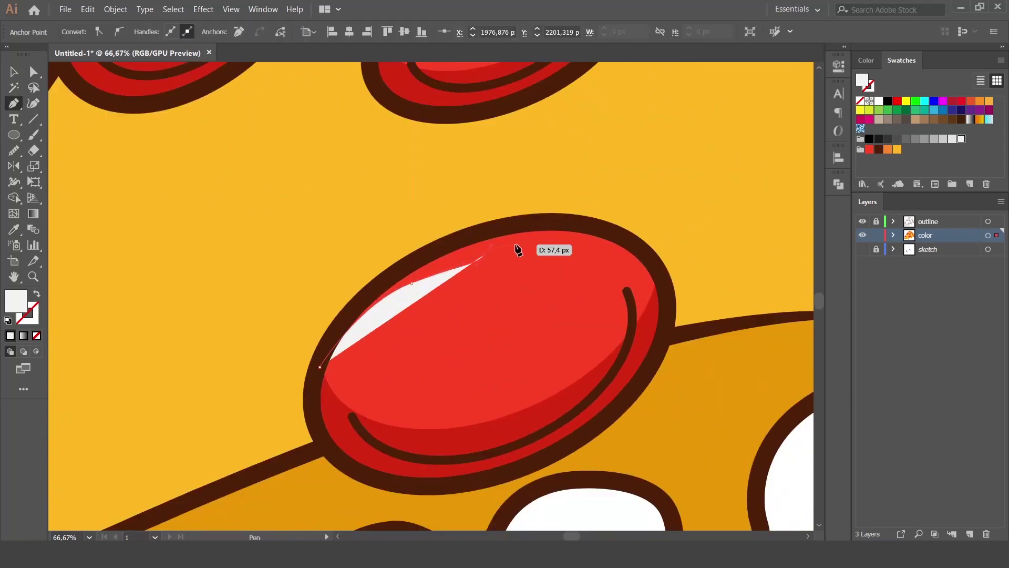
pyautogui.click(563, 242)
pyautogui.click(614, 245)
pyautogui.click(680, 246)
pyautogui.click(587, 187)
pyautogui.click(408, 188)
pyautogui.click(312, 246)
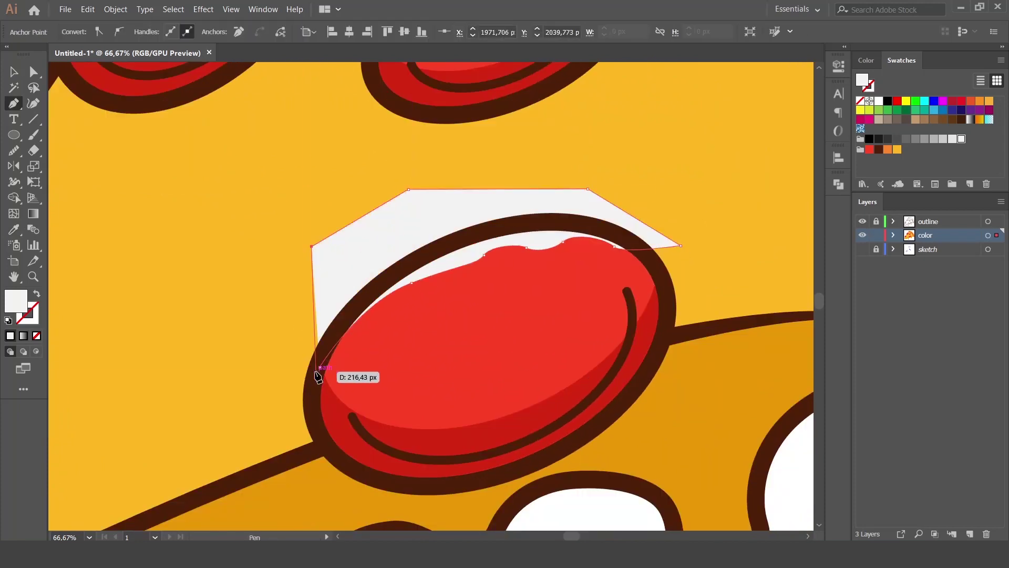
pyautogui.click(320, 366)
# - Remove the part of the large lower pepperoni's highlight outside its outline with the Shape Builder
pyautogui.press('v')
pyautogui.hotkey('shift', 'm')
pyautogui.moveTo(288, 246); pyautogui.dragTo(357, 269)
pyautogui.moveTo(399, 182); pyautogui.dragTo(329, 298)
pyautogui.press('v')
pyautogui.press('i')
pyautogui.click(405, 81)
pyautogui.hotkey('ctrl', 'z')
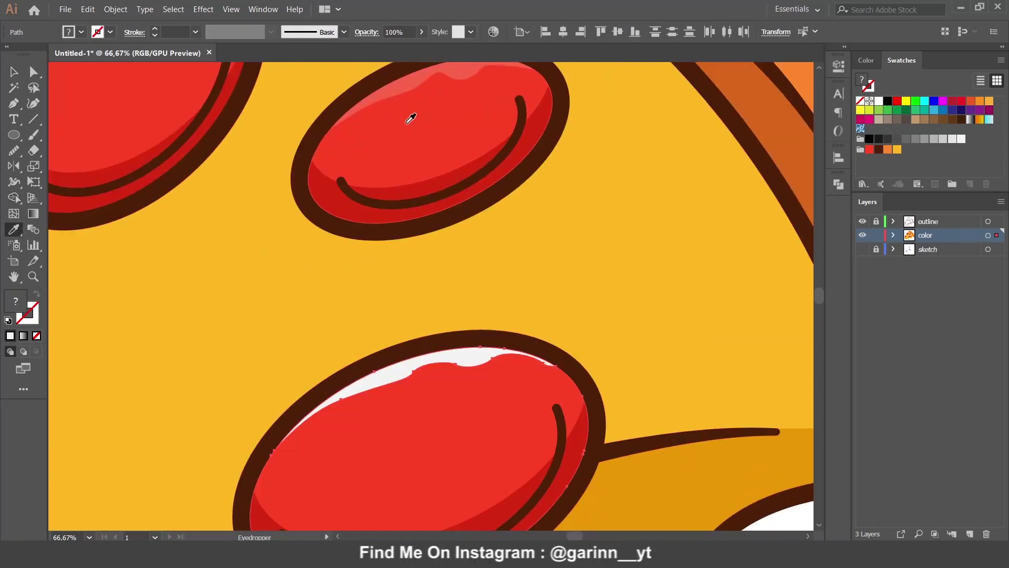
# - Select only the large lower pepperoni's highlight and give it the translucent white sampled from the small pepperoni's highlight
pyautogui.press('v')
pyautogui.click(373, 350)
pyautogui.click(388, 371)
pyautogui.press('i')
pyautogui.click(390, 97)
pyautogui.press('v')
pyautogui.click(569, 314)
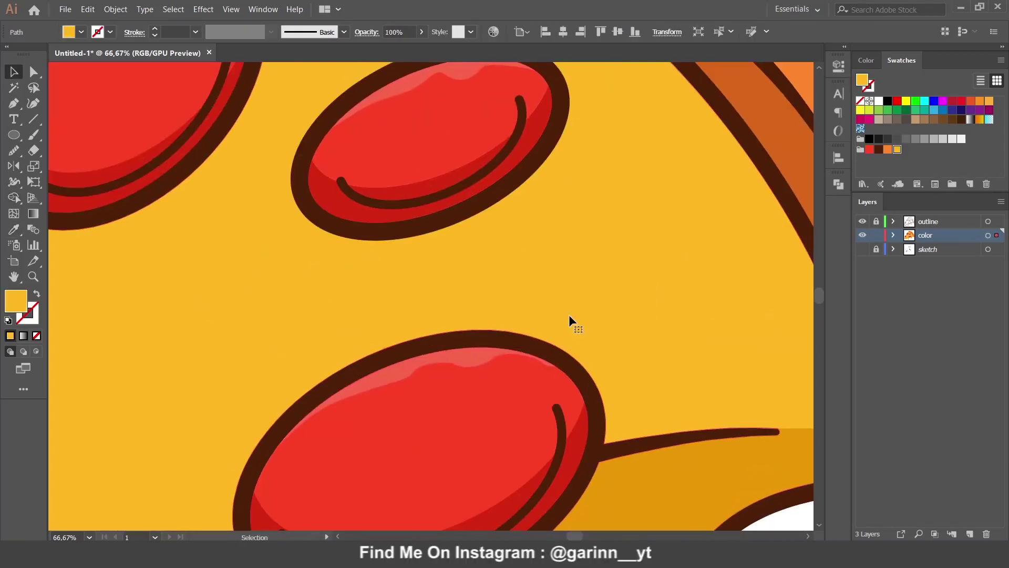
# - Try the crust's sampled shadow orange on the dripping cheese side, and undo it
pyautogui.hotkey('ctrl', '0')
pyautogui.click(612, 207)
pyautogui.click(502, 330)
pyautogui.click(632, 217)
pyautogui.click(496, 316)
pyautogui.press('i')
pyautogui.click(536, 260)
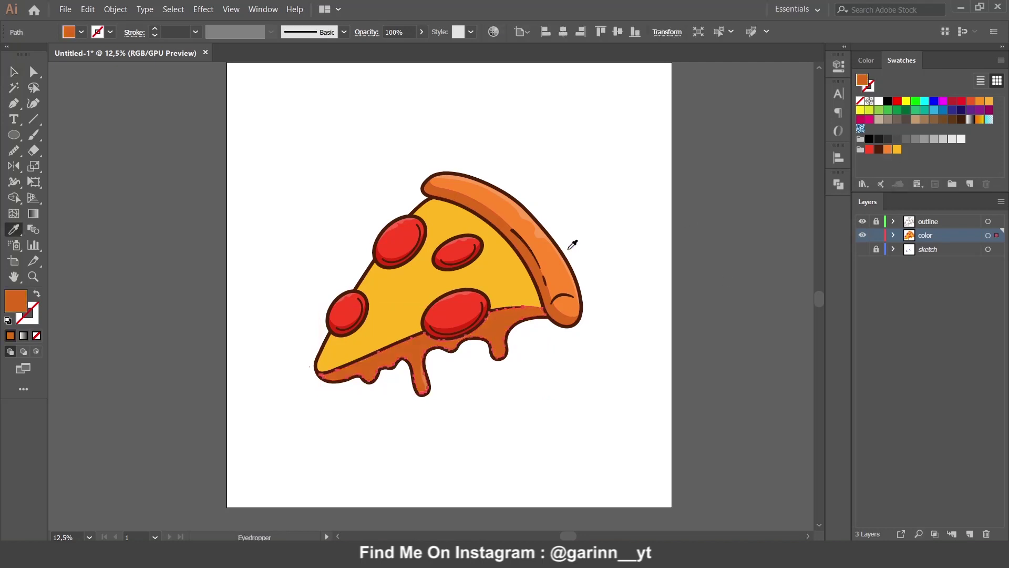
pyautogui.hotkey('ctrl', 'z')
# - Set the fill of the dripping cheese side to the darker orange D87509
pyautogui.press('v')
pyautogui.doubleClick(15, 305)
pyautogui.click(651, 155)
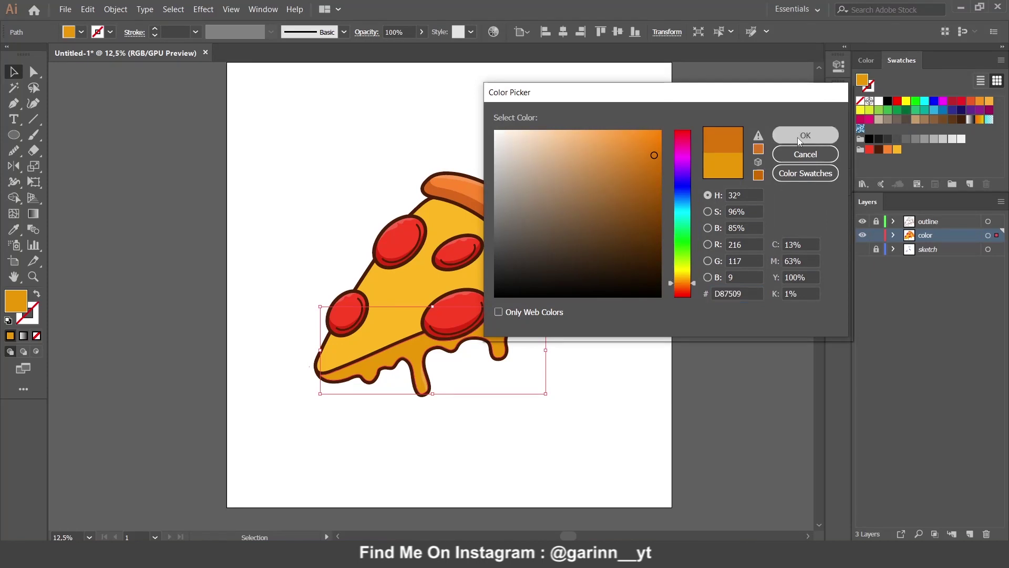
pyautogui.click(805, 135)
pyautogui.click(494, 324)
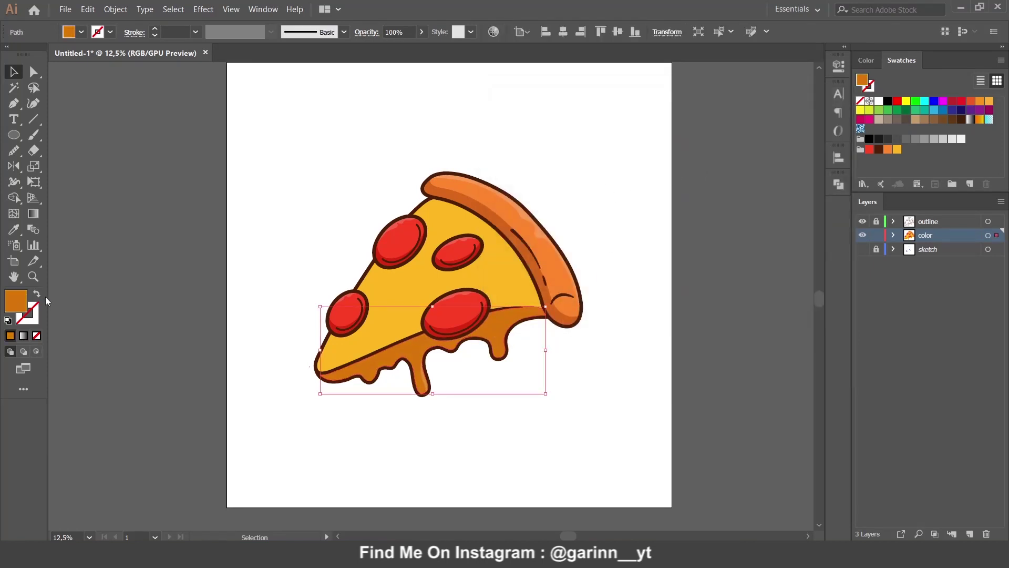
# - Adjust the dripping cheese side's fill to a slightly brighter orange in the Color Picker and deselect it
pyautogui.doubleClick(19, 304)
pyautogui.click(647, 145)
pyautogui.click(780, 138)
pyautogui.click(595, 172)
# - Draw the curved inner edge of a cheese shadow alongside the crust, from the short cheese line up to the crust's upper end
pyautogui.moveTo(595, 173); pyautogui.dragTo(635, 204)
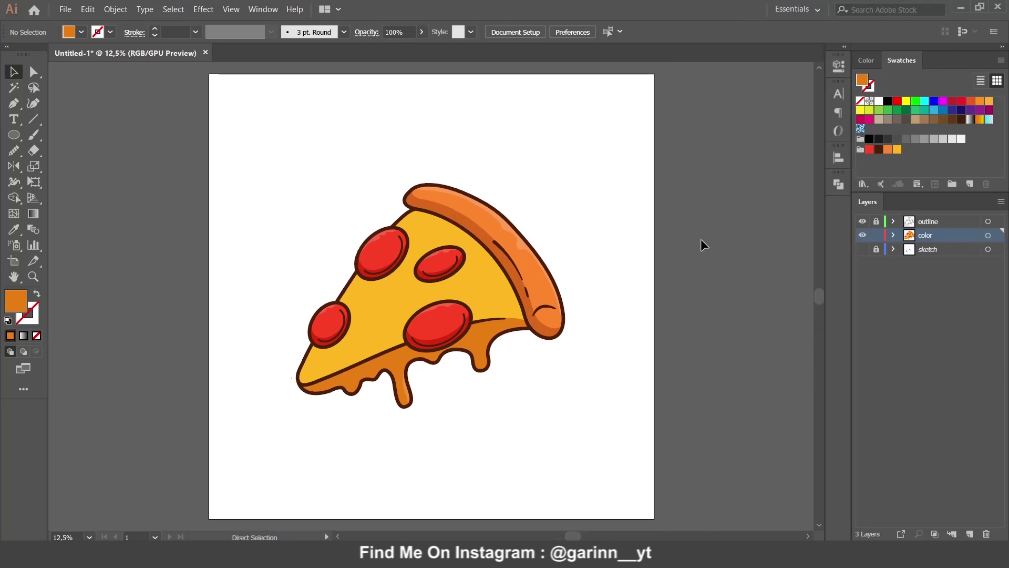
pyautogui.hotkey('ctrl', '+')
pyautogui.hotkey('ctrl', '+')
pyautogui.press('p')
pyautogui.click(577, 341)
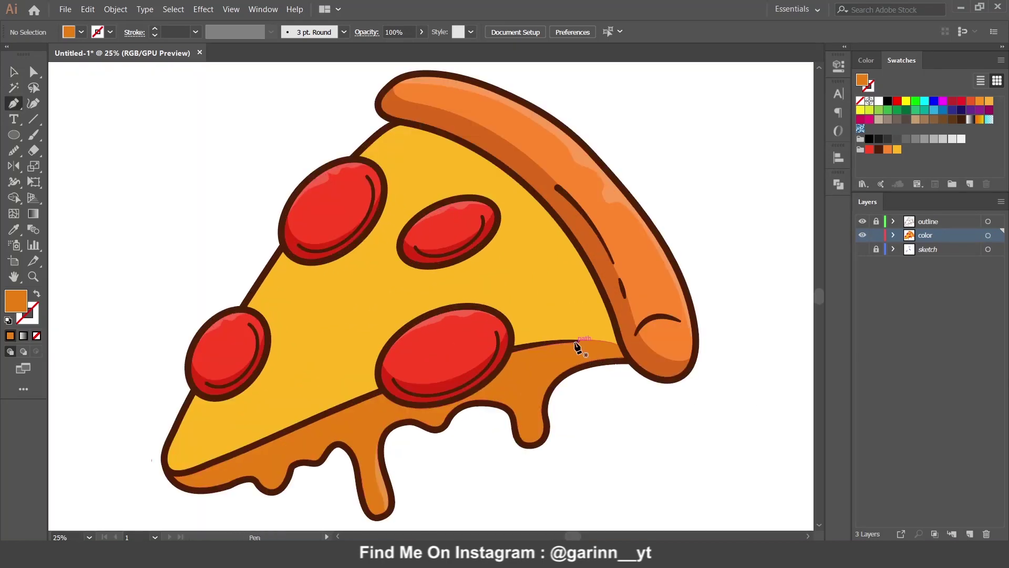
pyautogui.moveTo(536, 227); pyautogui.dragTo(527, 217)
pyautogui.moveTo(501, 184); pyautogui.dragTo(501, 184)
pyautogui.moveTo(378, 122); pyautogui.dragTo(319, 105)
# - Close the cheese shadow path with straight segments running over and outside the crust back to the starting anchor
pyautogui.click(518, 148)
pyautogui.click(647, 188)
pyautogui.click(731, 320)
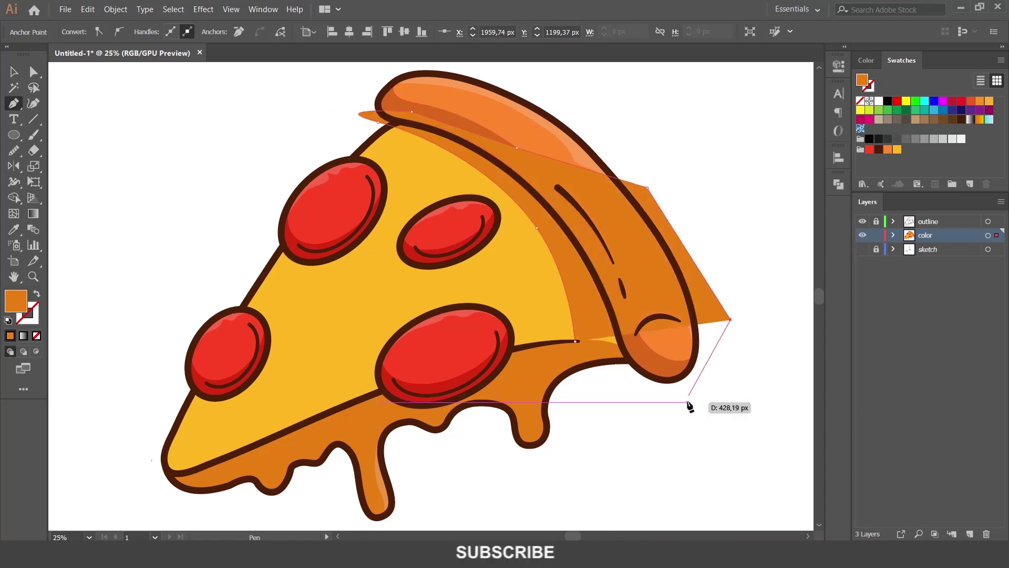
pyautogui.click(688, 402)
pyautogui.click(577, 341)
pyautogui.click(536, 366)
# - Unite the cheese shadow shape with the dripping cheese side using the Pathfinder
pyautogui.press('v')
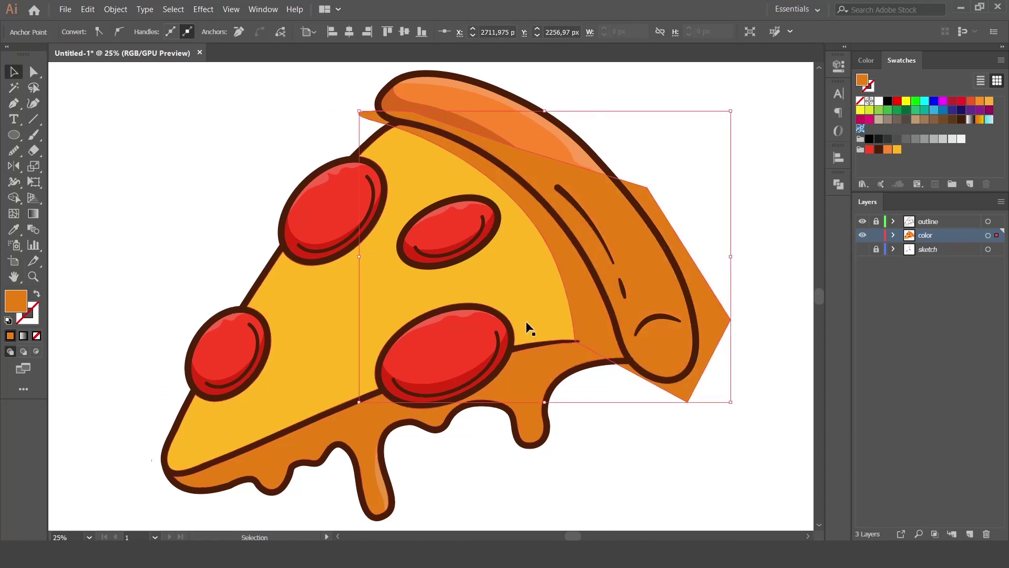
pyautogui.keyDown('shift'); pyautogui.click(532, 366); pyautogui.keyUp('shift')
pyautogui.click(839, 184)
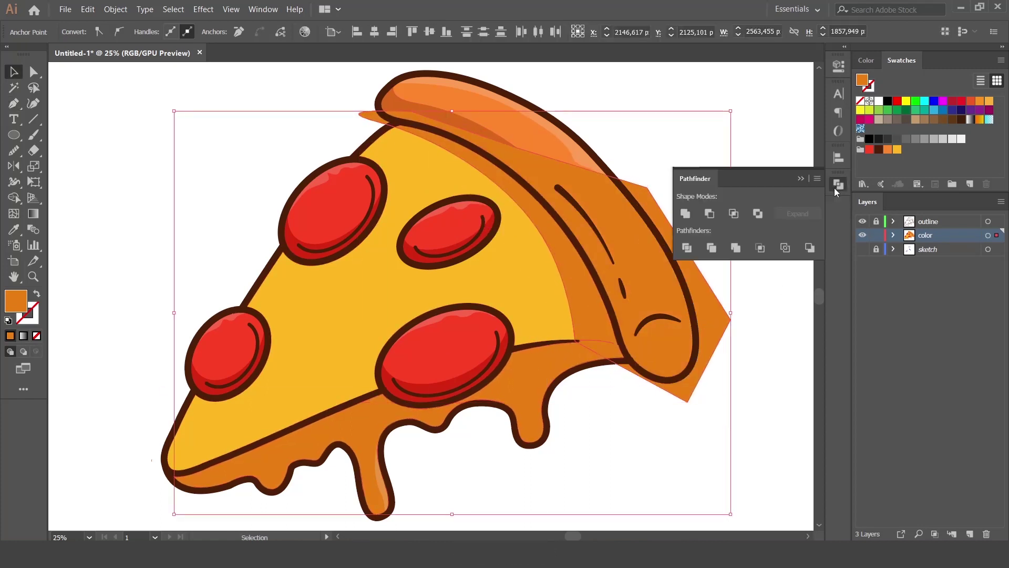
pyautogui.click(685, 213)
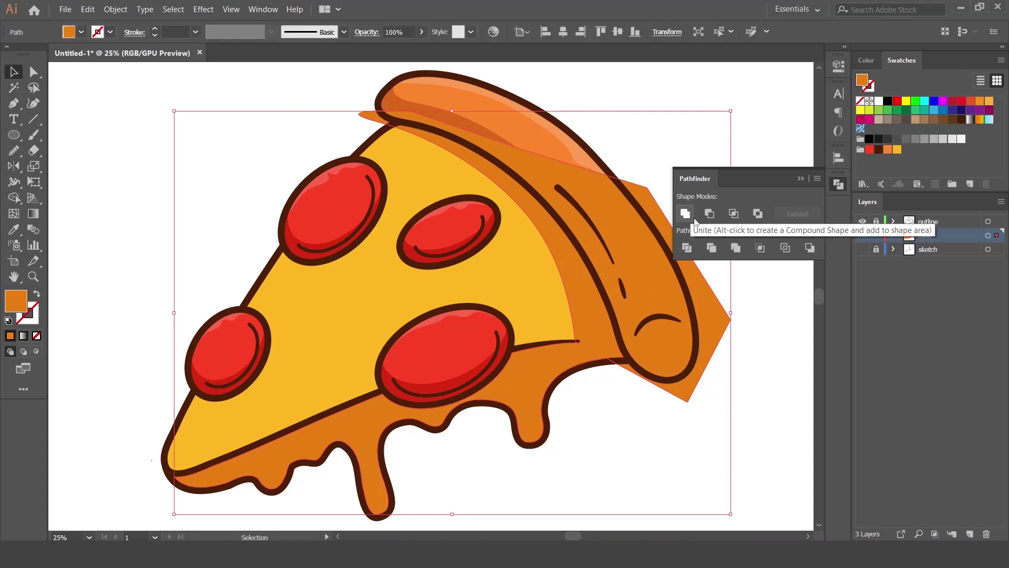
# - Remove the part of the united cheese shadow overlapping and extending beyond the crust with the Shape Builder
pyautogui.keyDown('shift'); pyautogui.click(527, 274); pyautogui.keyUp('shift')
pyautogui.hotkey('shift', 'm')
pyautogui.keyDown('alt'); pyautogui.click(671, 384); pyautogui.keyUp('alt')
pyautogui.press('v')
pyautogui.click(695, 424)
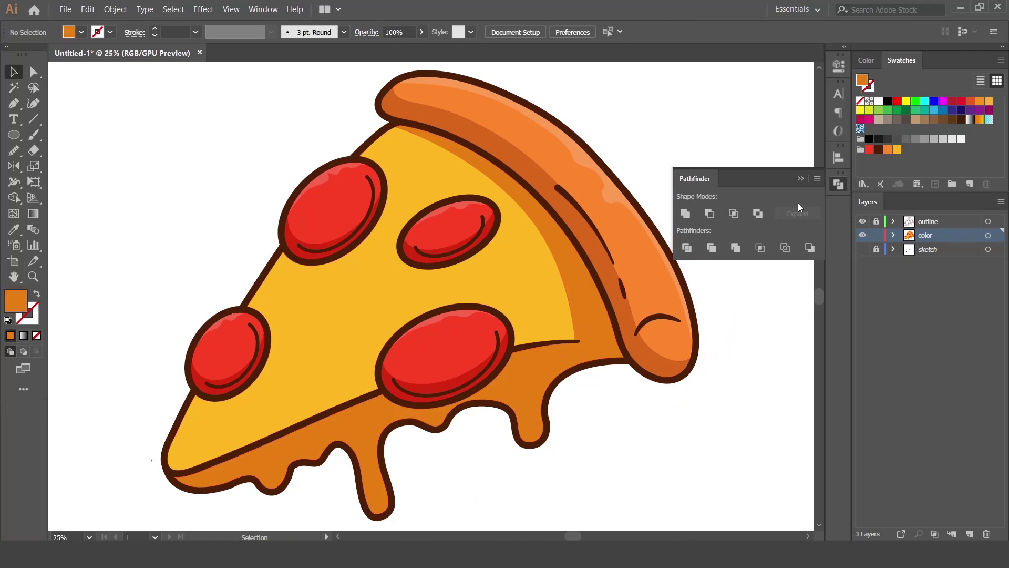
pyautogui.click(801, 179)
# - Scatter small orange ellipses of varied sizes across the yellow cheese between the pepperoni as spots
pyautogui.click(13, 136)
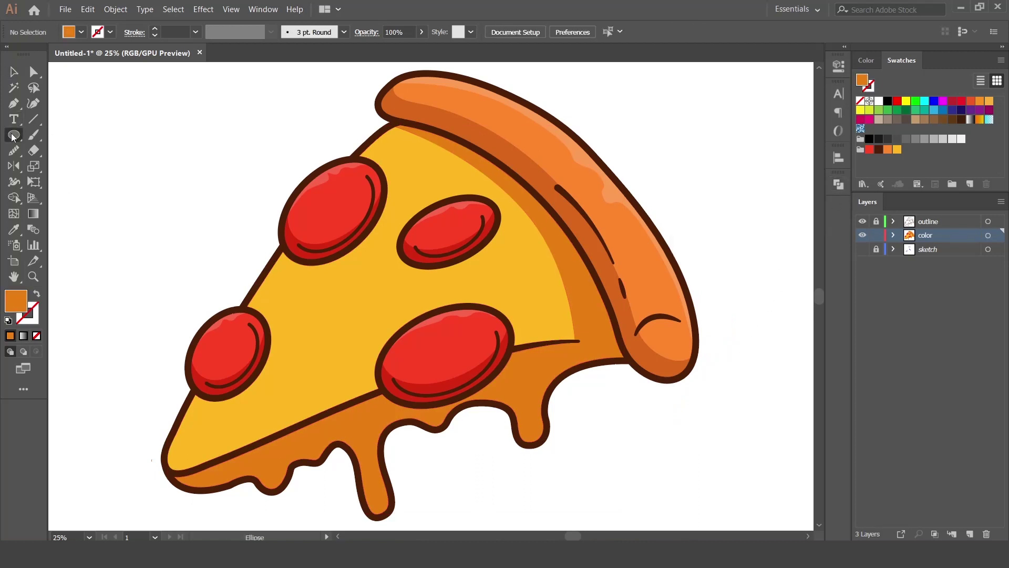
pyautogui.moveTo(412, 166)
pyautogui.mouseDown()
pyautogui.moveTo(427, 175)
pyautogui.moveTo(413, 191)
pyautogui.mouseUp()
pyautogui.moveTo(366, 263)
pyautogui.mouseDown()
pyautogui.moveTo(375, 272)
pyautogui.moveTo(363, 286)
pyautogui.mouseUp()
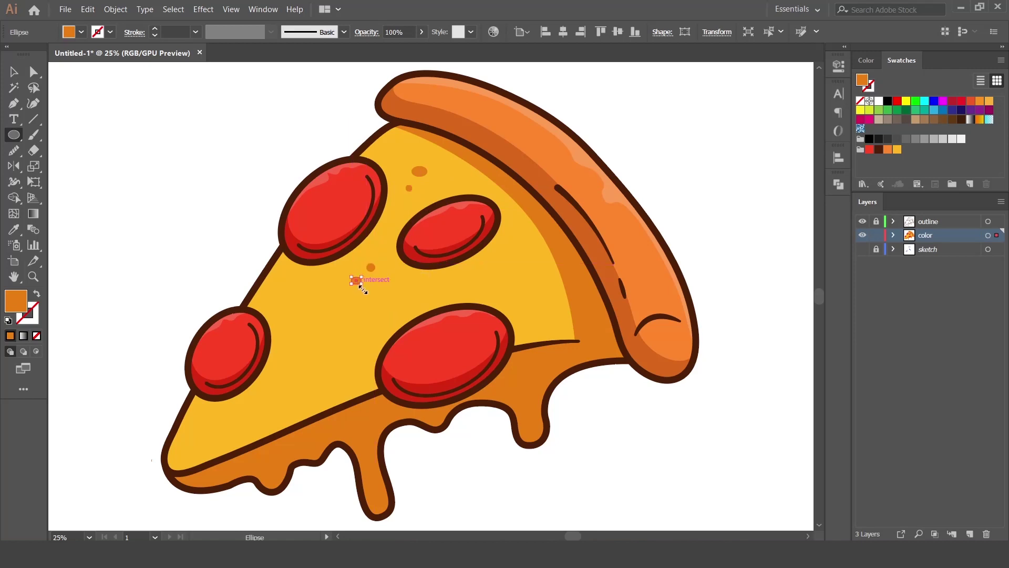
pyautogui.moveTo(300, 284); pyautogui.dragTo(329, 299)
pyautogui.moveTo(518, 263)
pyautogui.mouseDown()
pyautogui.moveTo(529, 273)
pyautogui.moveTo(511, 277)
pyautogui.mouseUp()
pyautogui.moveTo(446, 284); pyautogui.dragTo(454, 292)
pyautogui.moveTo(376, 312)
pyautogui.mouseDown()
pyautogui.moveTo(390, 319)
pyautogui.moveTo(375, 328)
pyautogui.mouseUp()
pyautogui.moveTo(309, 349); pyautogui.dragTo(336, 366)
pyautogui.moveTo(220, 427); pyautogui.dragTo(203, 431)
pyautogui.moveTo(514, 285); pyautogui.dragTo(522, 293)
pyautogui.press('p')
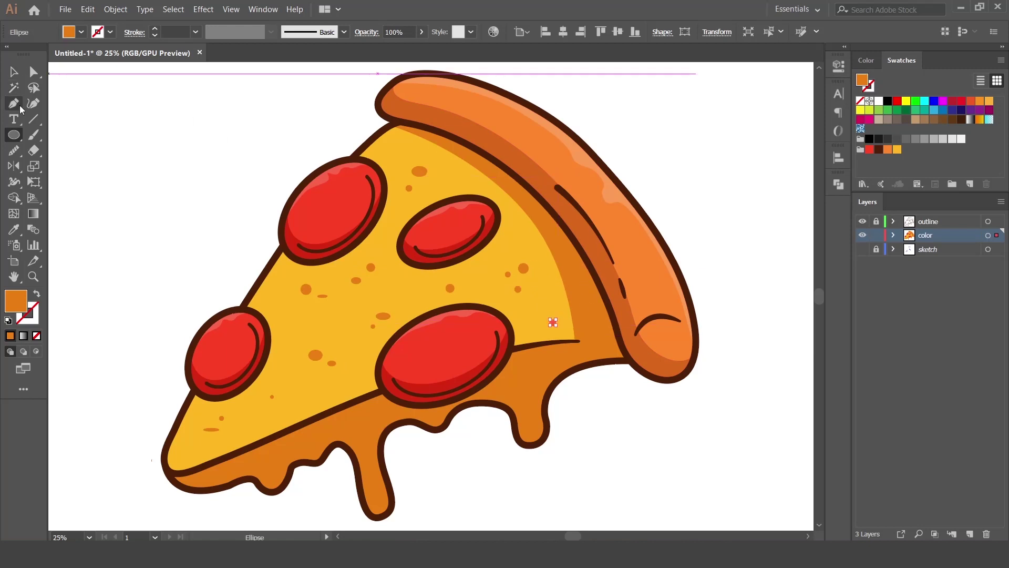
# - Draw a closed highlight shape with a wavy inner edge along the cheese's left side, closing it with straight segments outside the slice
pyautogui.moveTo(166, 487); pyautogui.dragTo(280, 274)
pyautogui.moveTo(288, 270); pyautogui.dragTo(419, 103)
pyautogui.click(322, 113)
pyautogui.click(174, 185)
pyautogui.click(88, 319)
pyautogui.click(113, 436)
pyautogui.click(165, 487)
pyautogui.press('v')
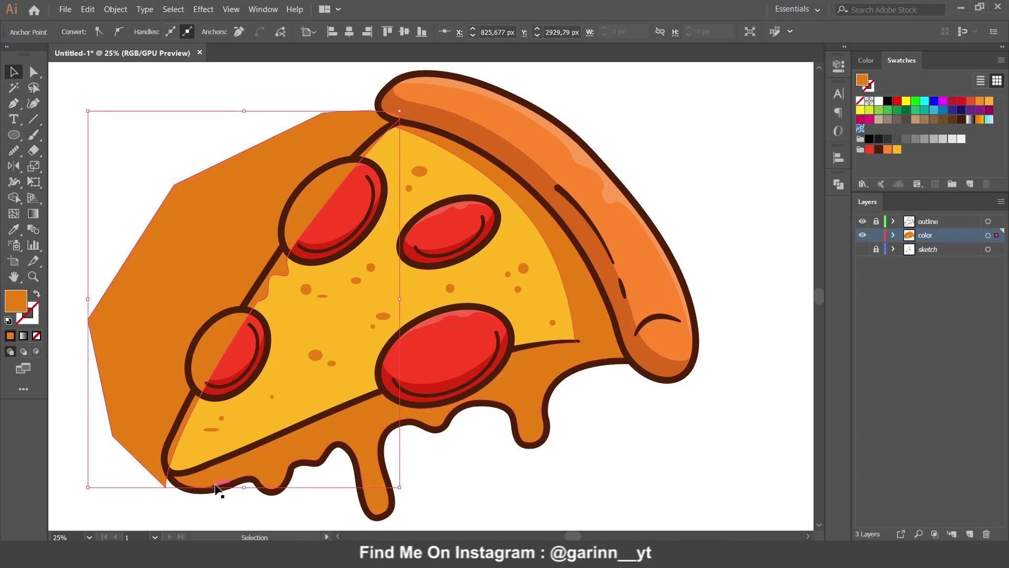
# - Remove the part of the highlight shape lying outside the cheese with the Shape Builder
pyautogui.keyDown('shift'); pyautogui.click(290, 329); pyautogui.keyUp('shift')
pyautogui.hotkey('shift', 'm')
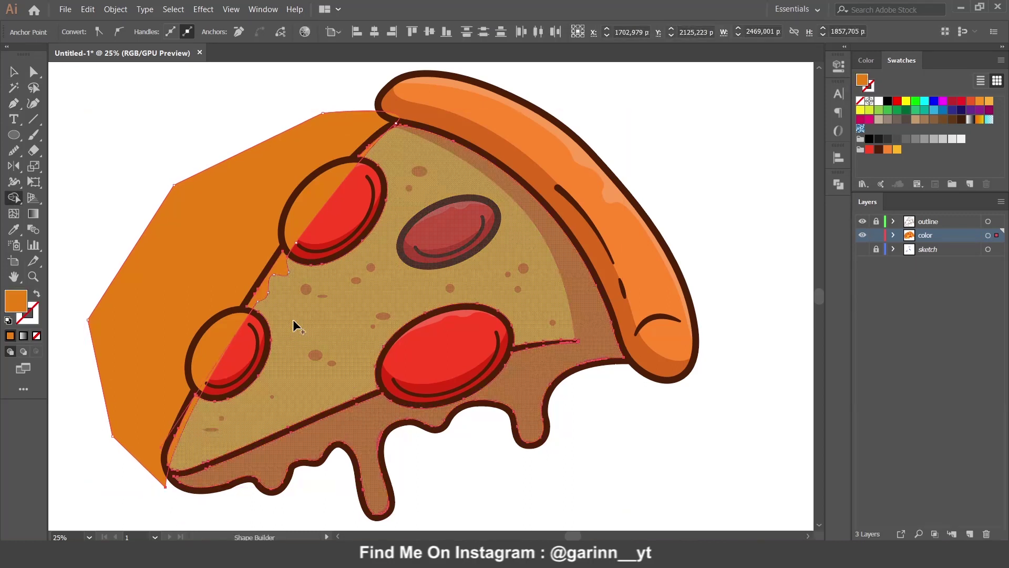
pyautogui.keyDown('alt'); pyautogui.click(181, 204); pyautogui.keyUp('alt')
pyautogui.press('v')
pyautogui.click(234, 256)
# - Give the cheese edge highlights the crust highlight's off-white fill, and set these and the crust highlight to 50% opacity
pyautogui.click(279, 267)
pyautogui.keyDown('shift'); pyautogui.click(189, 408); pyautogui.keyUp('shift')
pyautogui.keyDown('shift'); pyautogui.click(377, 153); pyautogui.keyUp('shift')
pyautogui.press('i')
pyautogui.click(581, 150)
pyautogui.press('v')
pyautogui.moveTo(401, 32); pyautogui.dragTo(368, 39)
pyautogui.write('50')
pyautogui.press('Return')
pyautogui.click(279, 170)
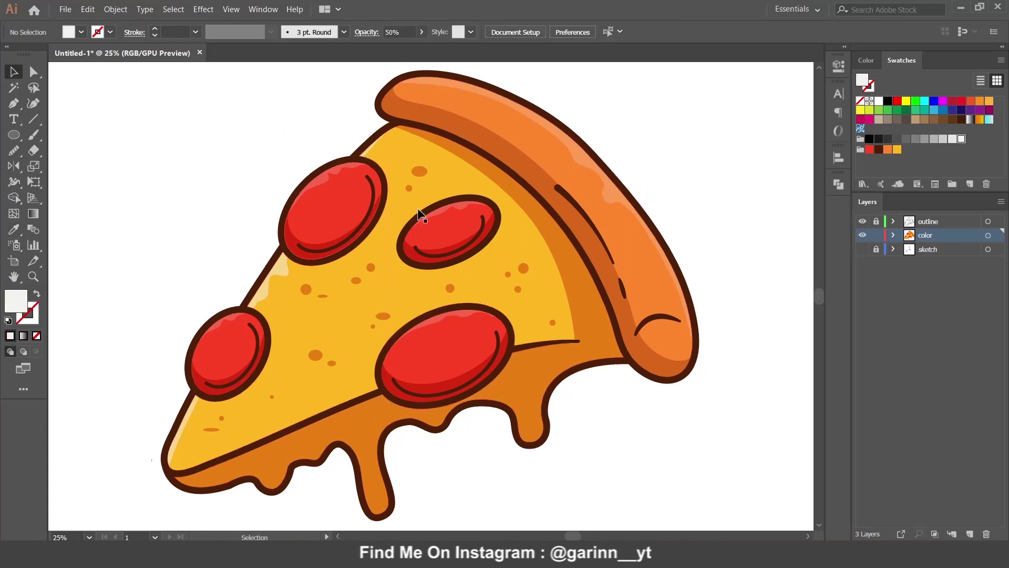
pyautogui.click(617, 192)
pyautogui.click(743, 283)
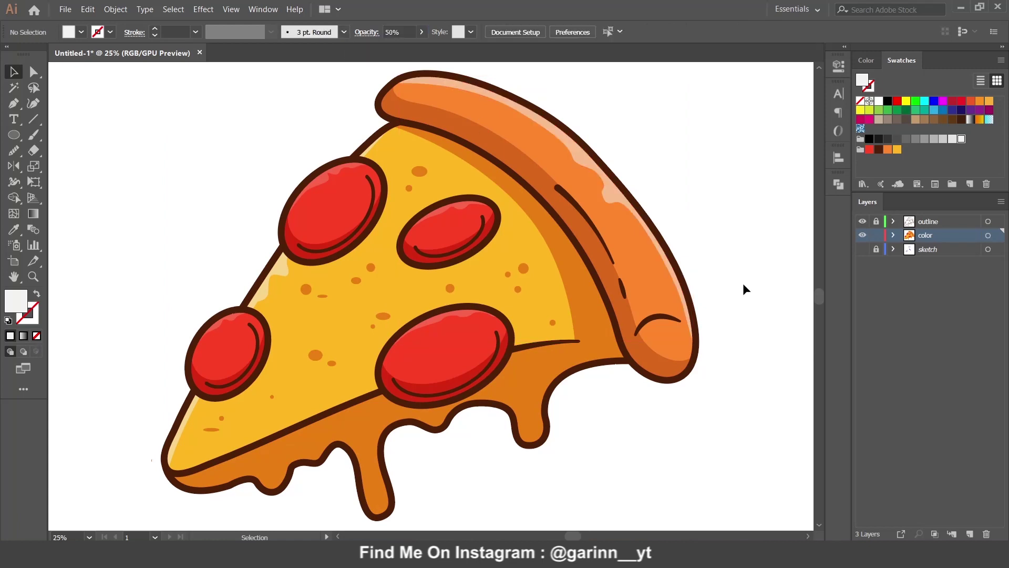
# - Send the cheese shadow to the back and bring it forward one level, placing it just above the yellow cheese base
pyautogui.click(378, 490)
pyautogui.rightClick(389, 481)
pyautogui.moveTo(454, 433)
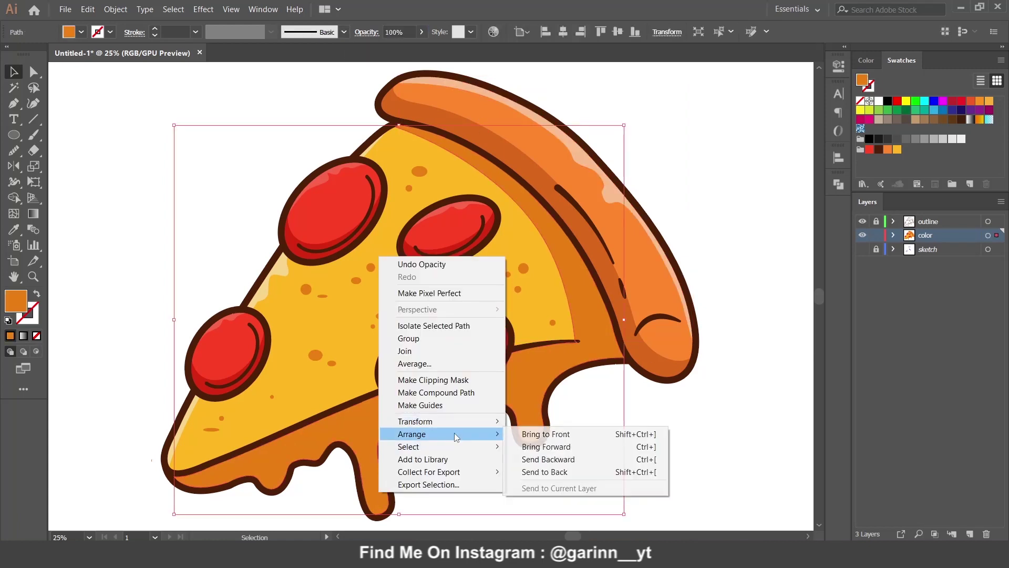
pyautogui.click(547, 472)
pyautogui.rightClick(381, 428)
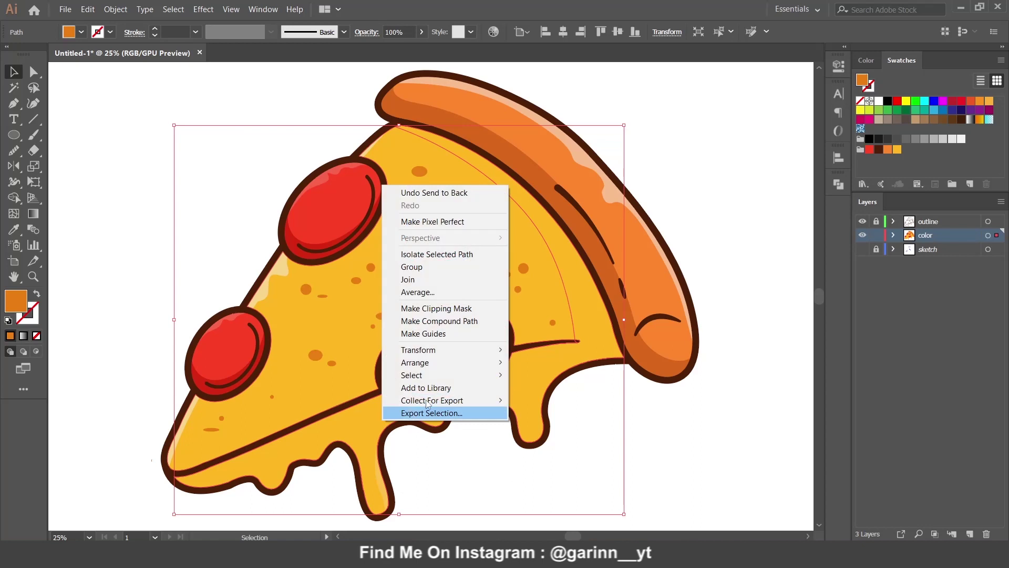
pyautogui.moveTo(444, 361)
pyautogui.click(579, 377)
pyautogui.click(595, 412)
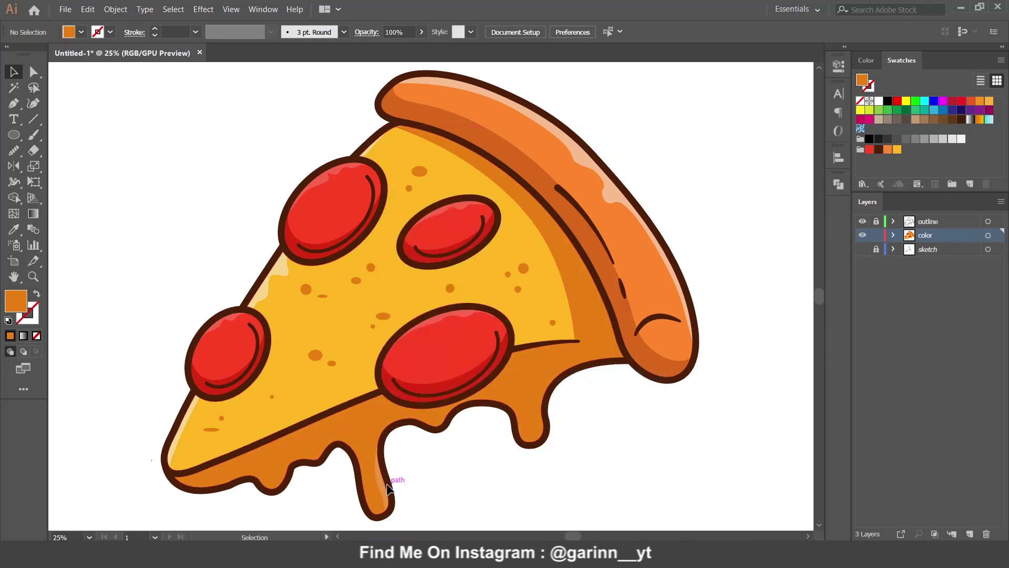
# - Match the drip highlight and the four pepperoni highlights to the crust highlight's fill and 50% opacity using the Eyedropper
pyautogui.click(380, 483)
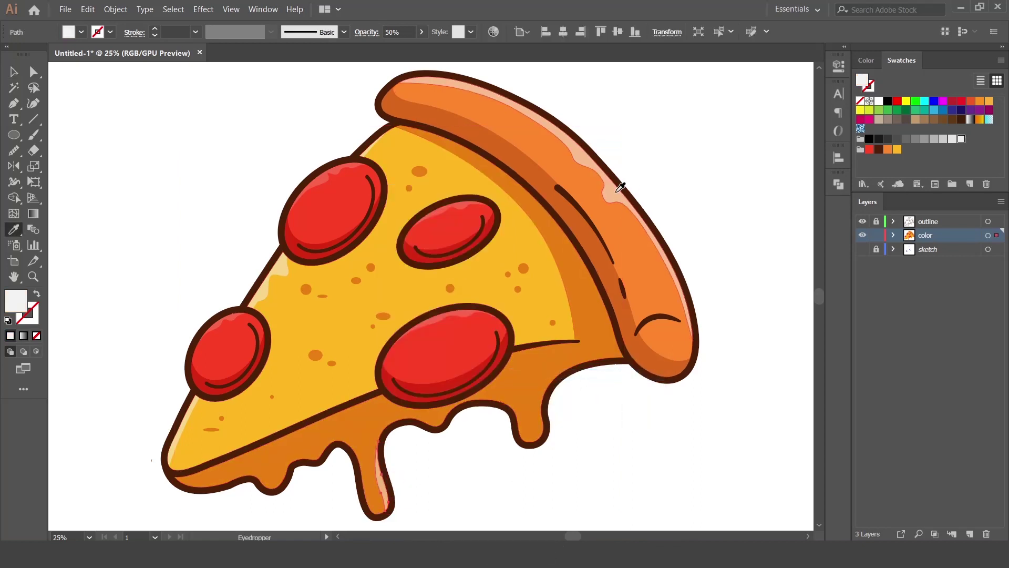
pyautogui.click(462, 204)
pyautogui.keyDown('shift'); pyautogui.click(332, 171); pyautogui.keyUp('shift')
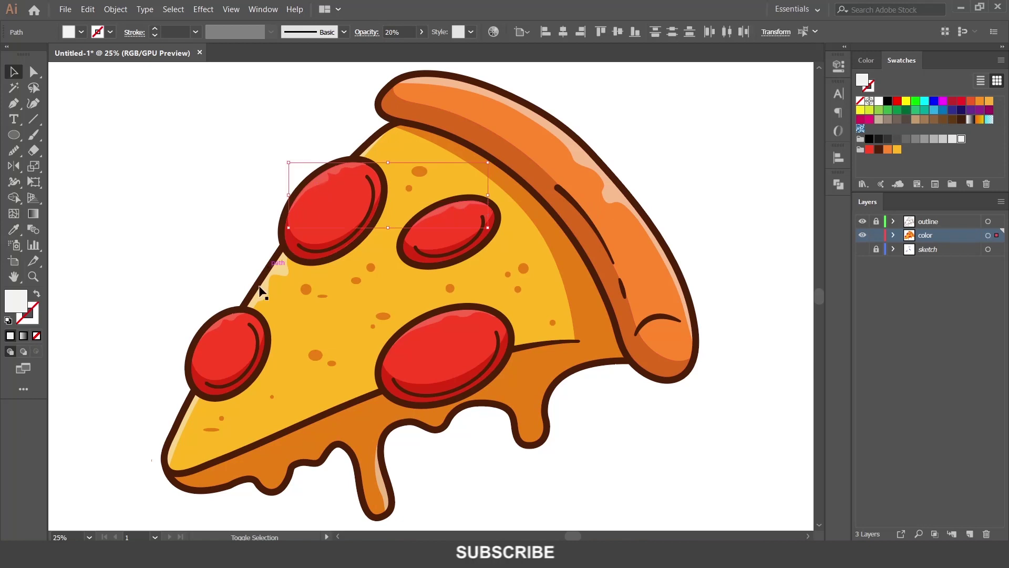
pyautogui.keyDown('shift'); pyautogui.click(231, 325); pyautogui.keyUp('shift')
pyautogui.keyDown('shift'); pyautogui.click(436, 319); pyautogui.keyUp('shift')
pyautogui.click(661, 165)
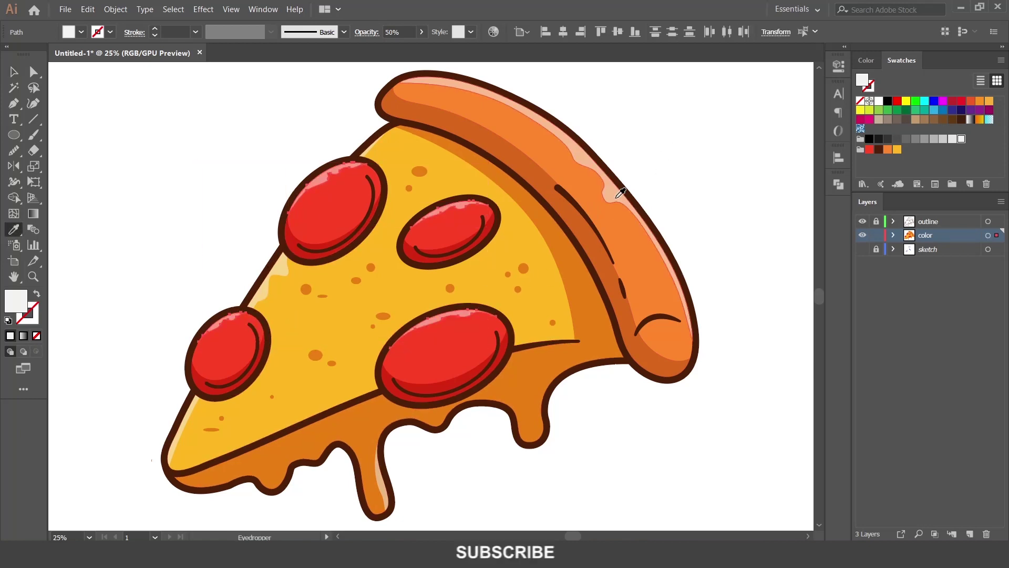
# - Examine the inner corner of the cheese shadow where it meets the end of the cheese edge line
pyautogui.hotkey('ctrl', '-')
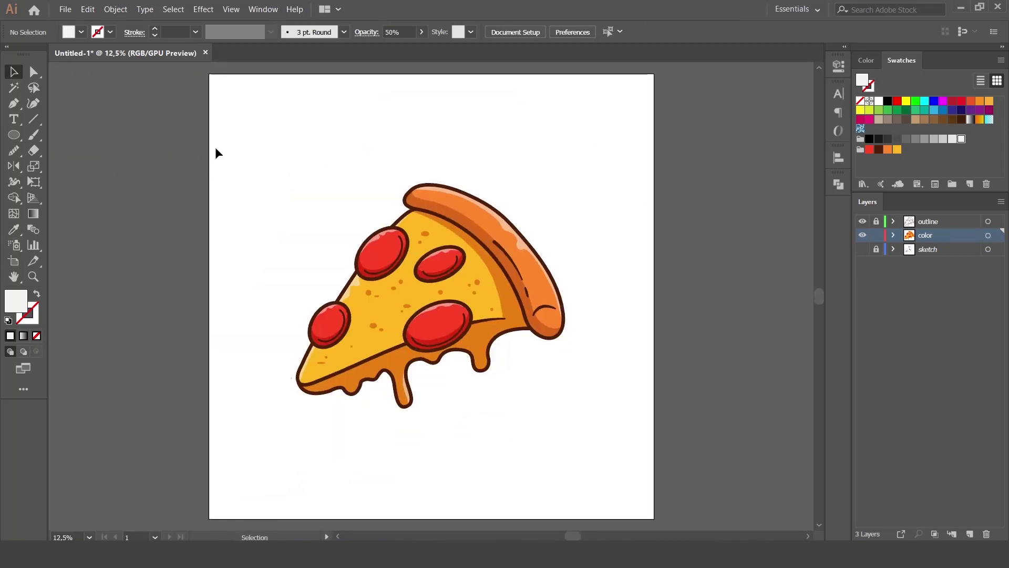
pyautogui.click(888, 149)
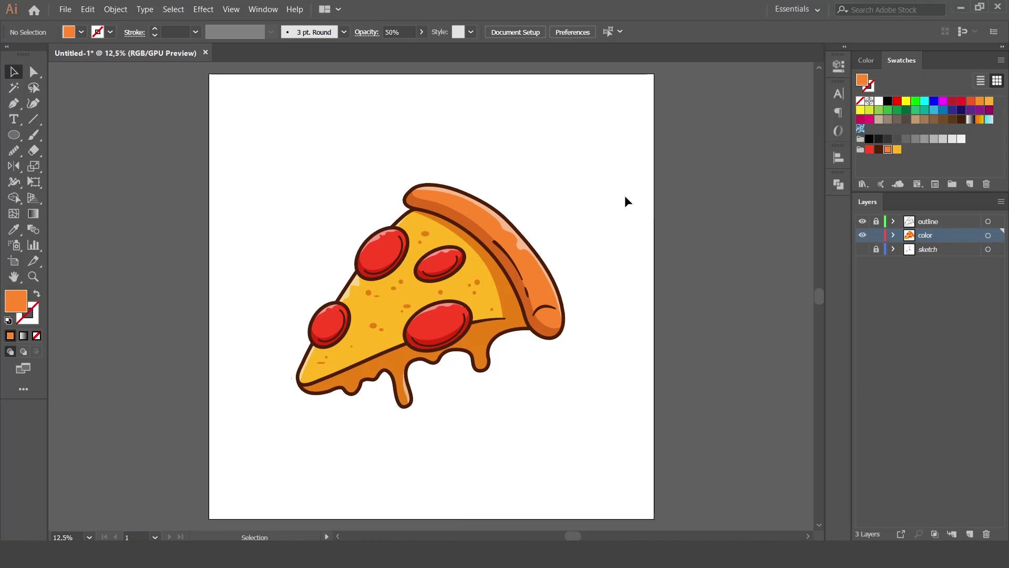
pyautogui.click(514, 321)
pyautogui.press('a')
pyautogui.moveTo(505, 318); pyautogui.dragTo(492, 310)
pyautogui.hotkey('ctrl', '+')
pyautogui.hotkey('ctrl', '+')
pyautogui.hotkey('ctrl', '+')
pyautogui.hotkey('ctrl', '+')
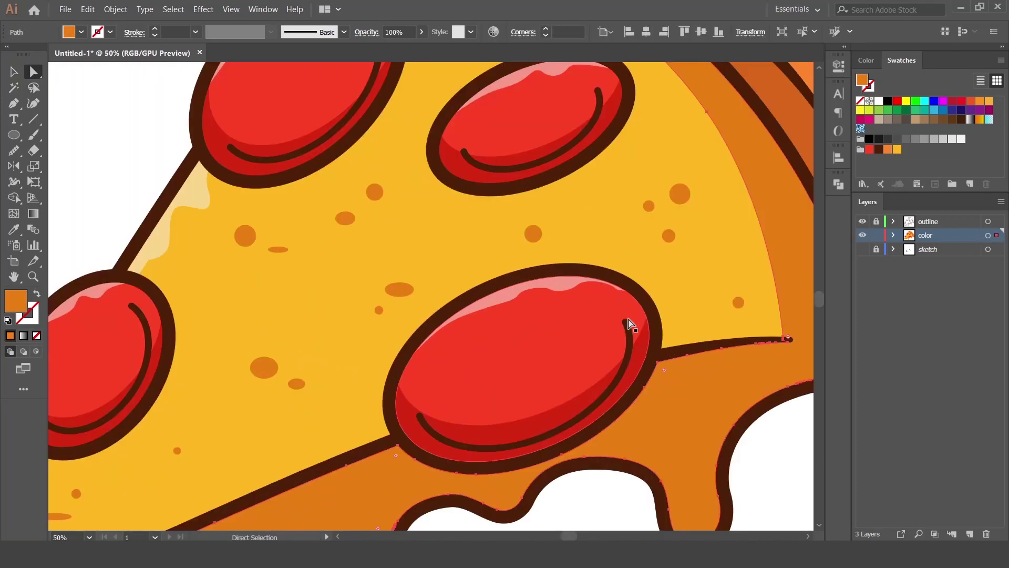
pyautogui.moveTo(800, 335); pyautogui.dragTo(601, 233)
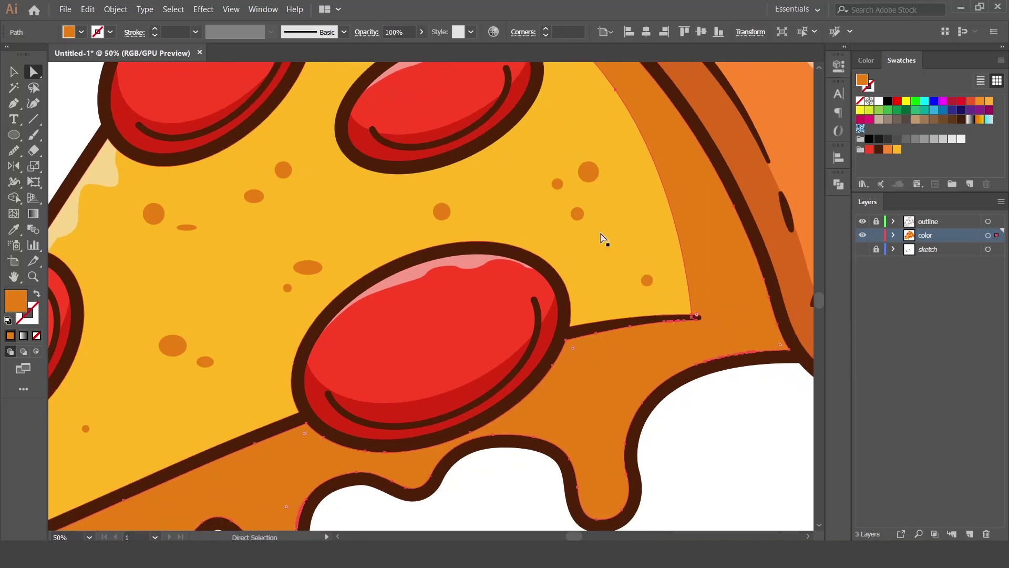
pyautogui.press('v')
pyautogui.click(748, 392)
pyautogui.hotkey('ctrl', '-')
pyautogui.hotkey('ctrl', '-')
pyautogui.hotkey('ctrl', '-')
pyautogui.hotkey('ctrl', '-')
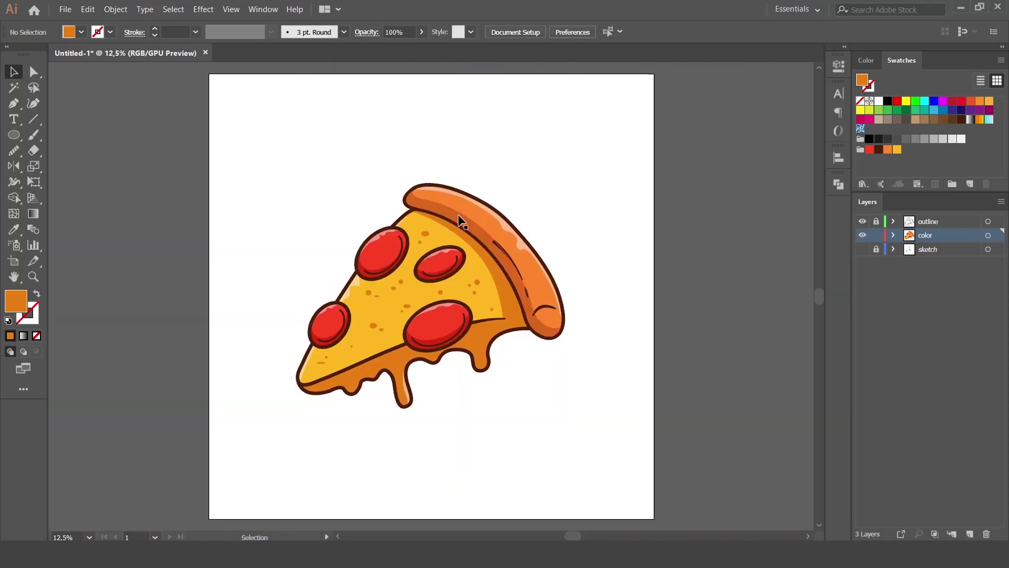
# - Draw a 4100 × 4100 px rectangle as the background
pyautogui.moveTo(13, 135); pyautogui.dragTo(52, 133)
pyautogui.click(311, 185)
pyautogui.write('4100')
pyautogui.press('Tab')
pyautogui.write('4100')
pyautogui.press('Return')
# - Center the background rectangle on the artboard and send it to the back behind the pizza colors
pyautogui.click(618, 31)
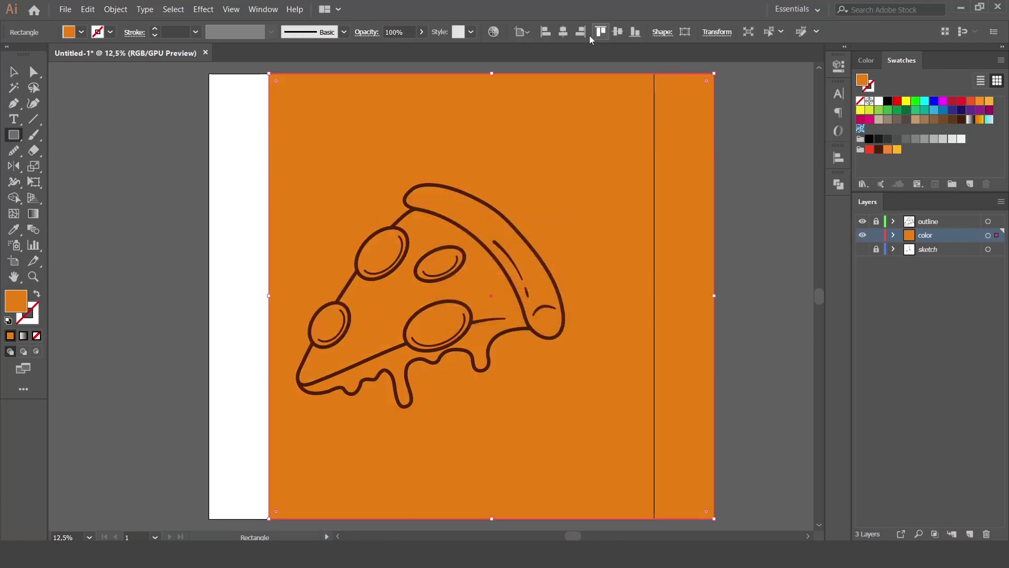
pyautogui.click(563, 32)
pyautogui.press('v')
pyautogui.rightClick(510, 144)
pyautogui.moveTo(541, 320)
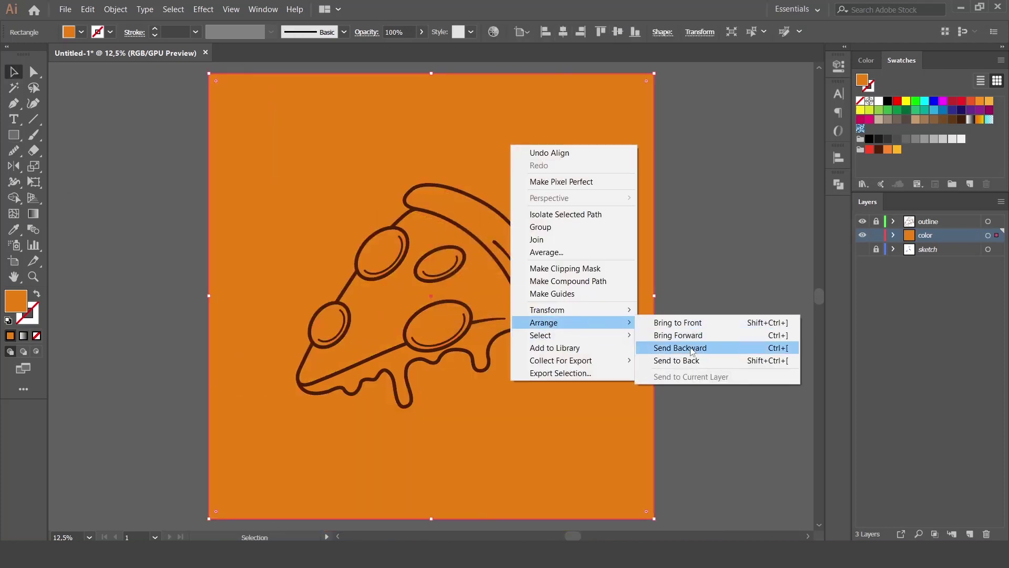
pyautogui.click(684, 361)
# - Try the yellow and the crust orange swatches as the background rectangle's fill
pyautogui.click(898, 149)
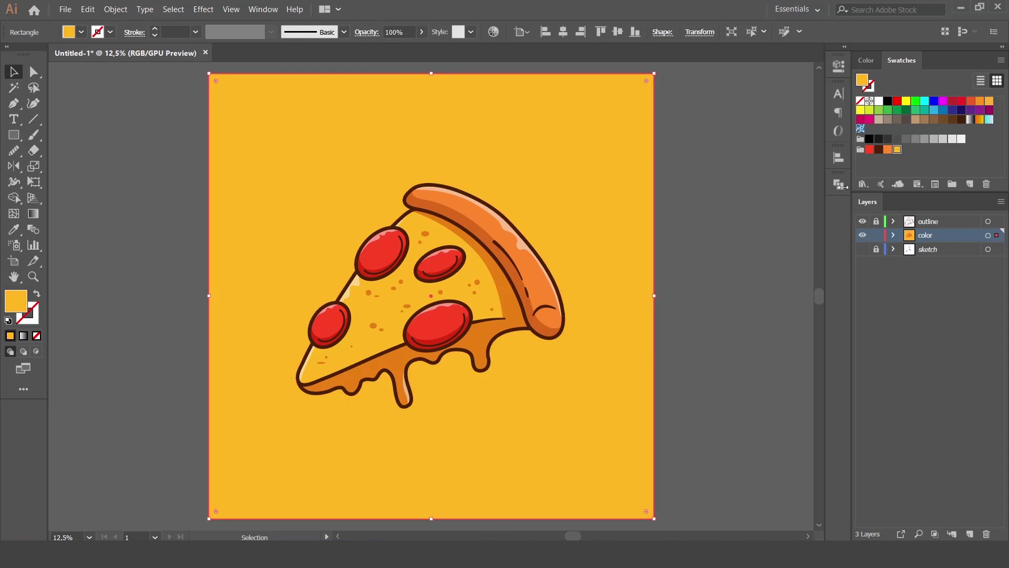
pyautogui.click(888, 149)
pyautogui.click(707, 235)
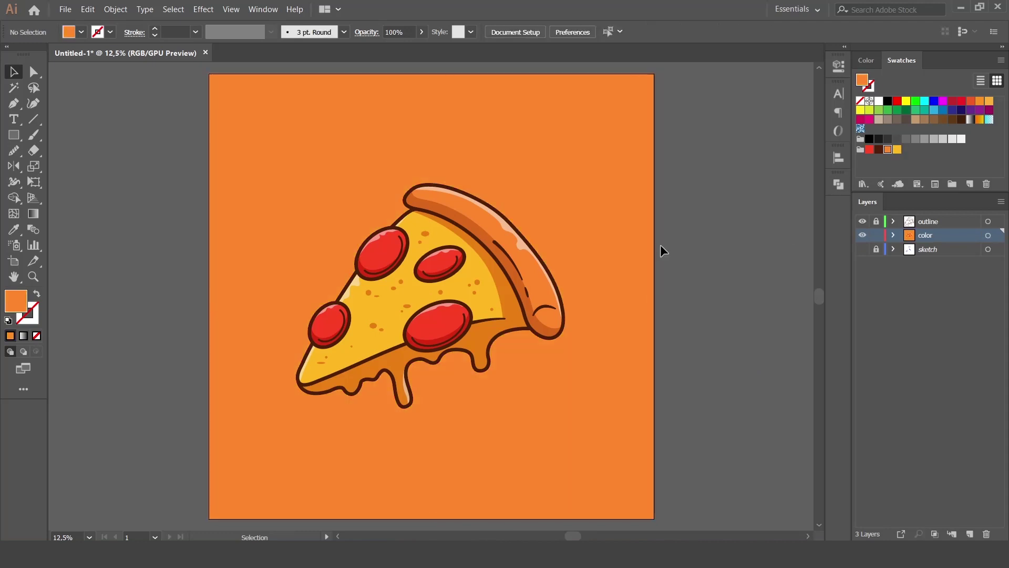
# - Try a slightly paler orange for the background rectangle with the Color Picker
pyautogui.click(326, 153)
pyautogui.doubleClick(25, 299)
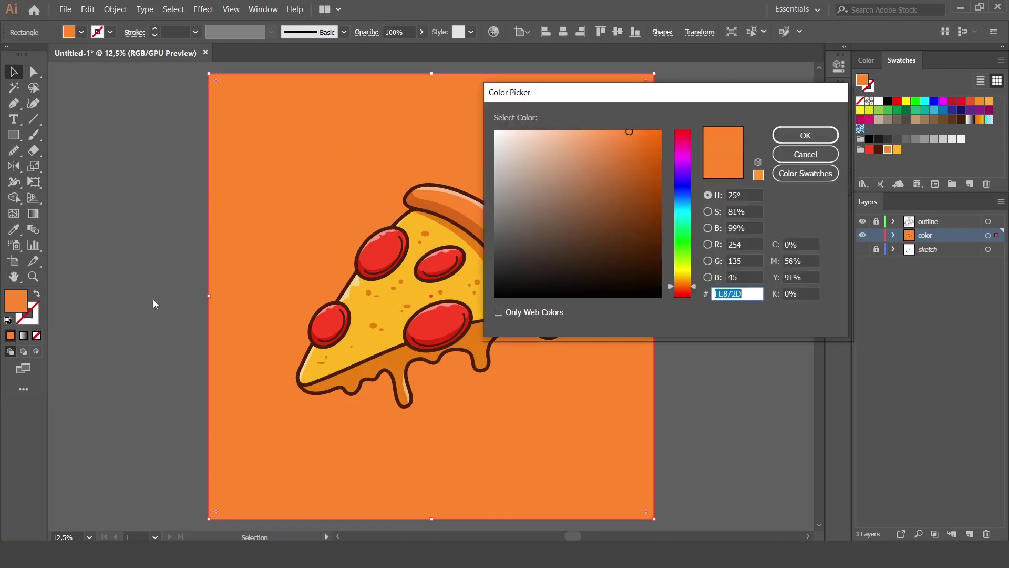
pyautogui.click(616, 131)
pyautogui.click(804, 135)
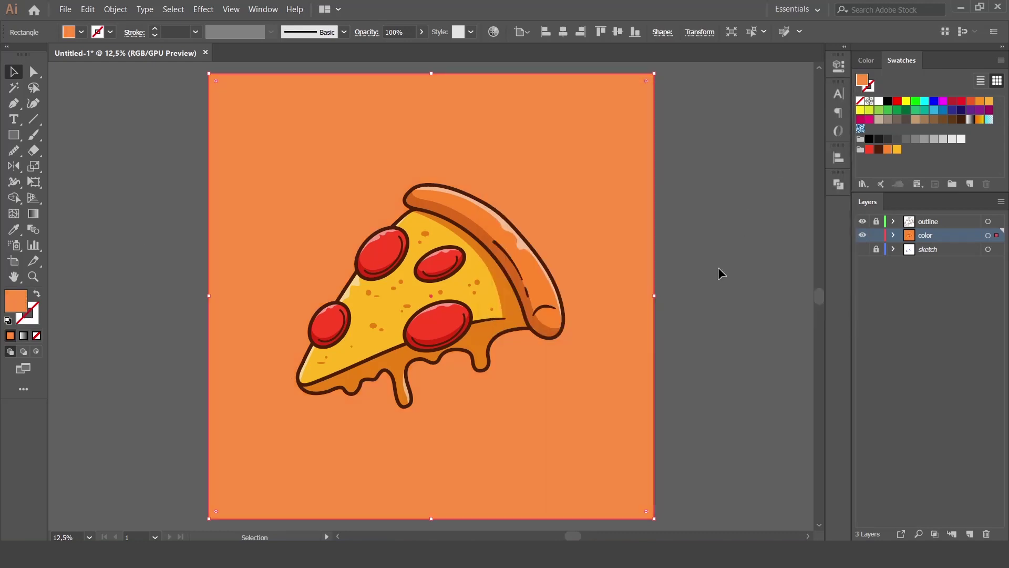
pyautogui.click(719, 267)
pyautogui.hotkey('ctrl', '-')
pyautogui.hotkey('ctrl', '+')
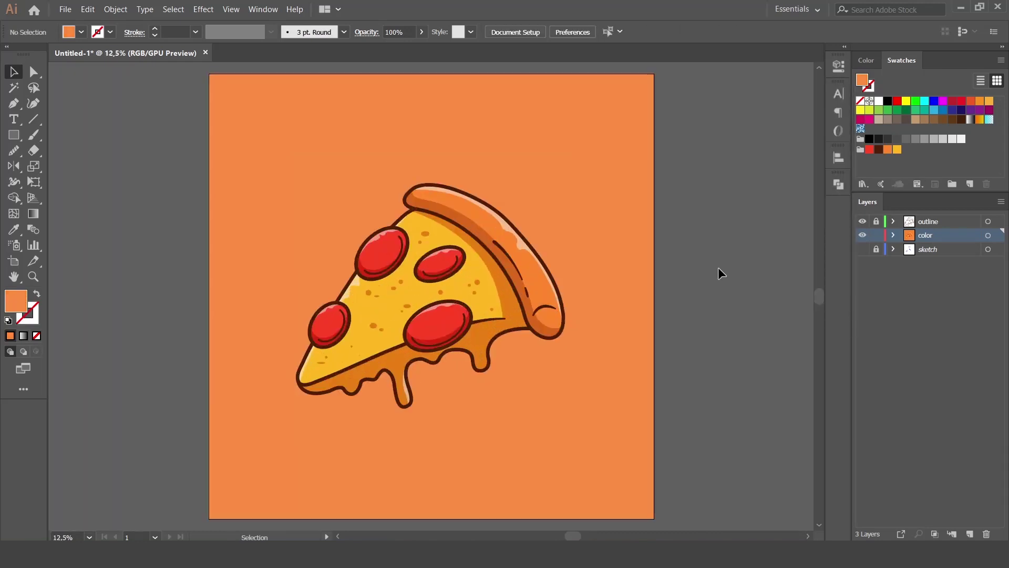
# - Try the yellow swatch on the background rectangle in place of the pale orange
pyautogui.click(633, 247)
pyautogui.click(898, 149)
pyautogui.click(750, 226)
# - Fill the background rectangle with the crust orange swatch
pyautogui.click(637, 272)
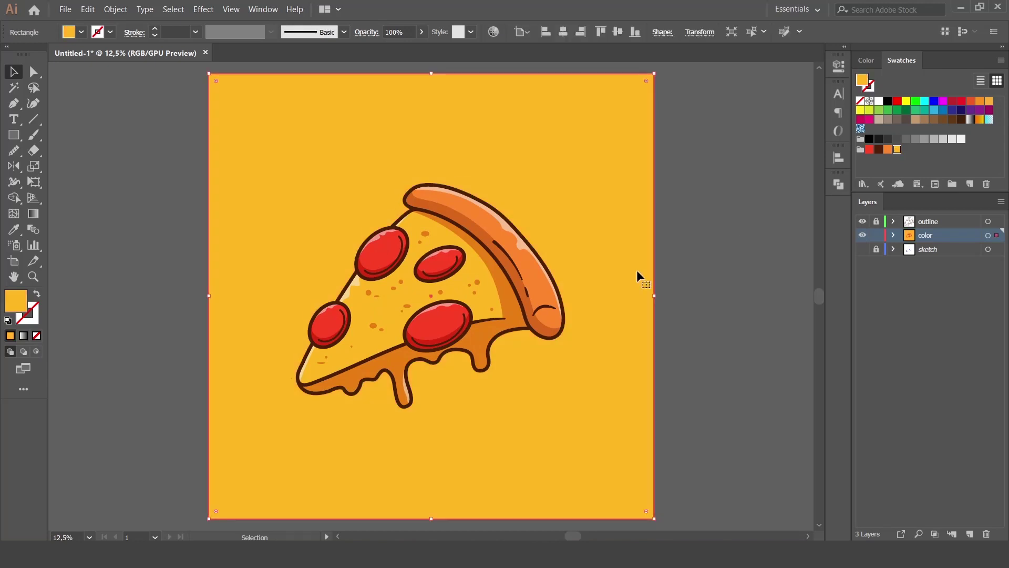
pyautogui.click(888, 150)
pyautogui.click(721, 265)
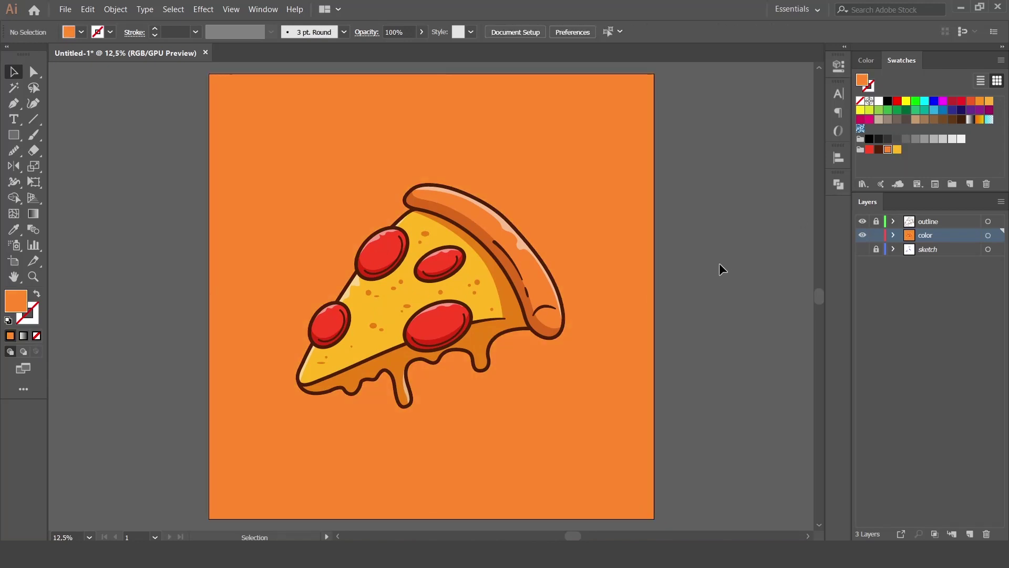
# - Draw a wide, flat ellipse below the slice as its ground shadow and fill it with the dark brown swatch
pyautogui.moveTo(13, 135); pyautogui.dragTo(68, 166)
pyautogui.moveTo(325, 417); pyautogui.dragTo(577, 432)
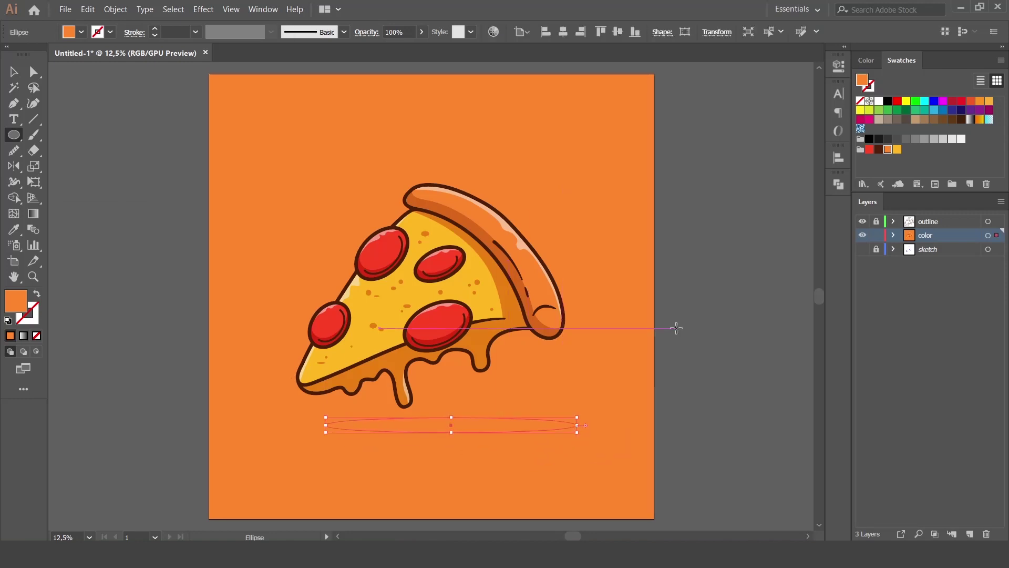
pyautogui.click(878, 150)
pyautogui.press('v')
# - Set the ground shadow ellipse's opacity to 15% and center it horizontally on the artboard
pyautogui.moveTo(407, 32); pyautogui.dragTo(338, 39)
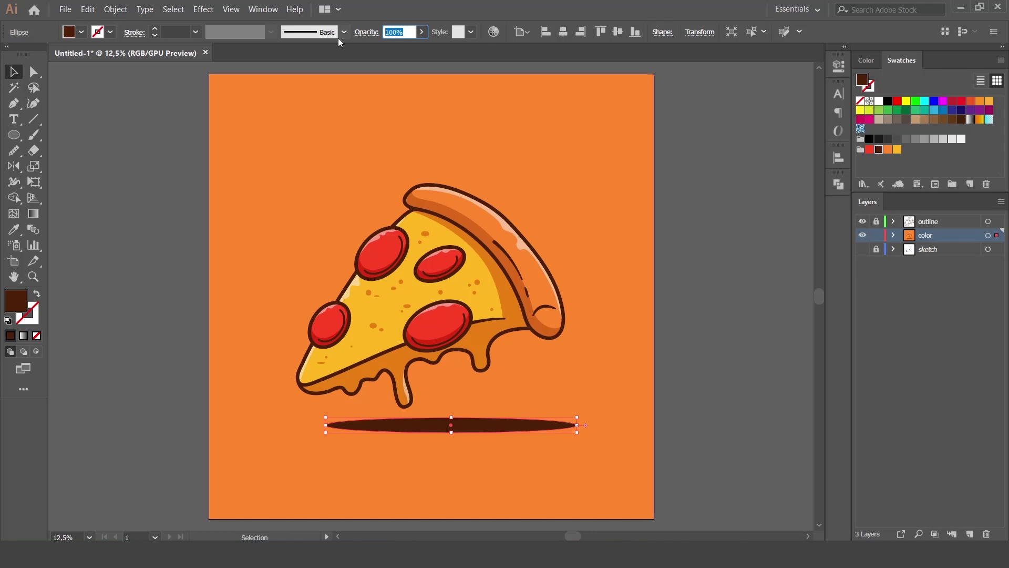
pyautogui.write('15')
pyautogui.press('Return')
pyautogui.click(715, 226)
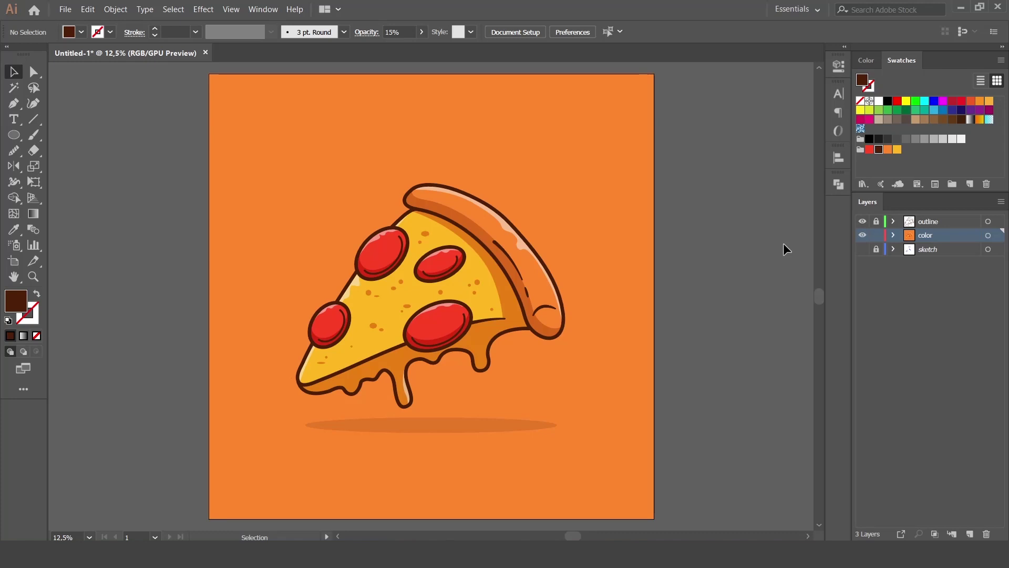
# - Fill the cheese and crust shadow shapes with dark brown and set their opacity to 20%
pyautogui.click(513, 312)
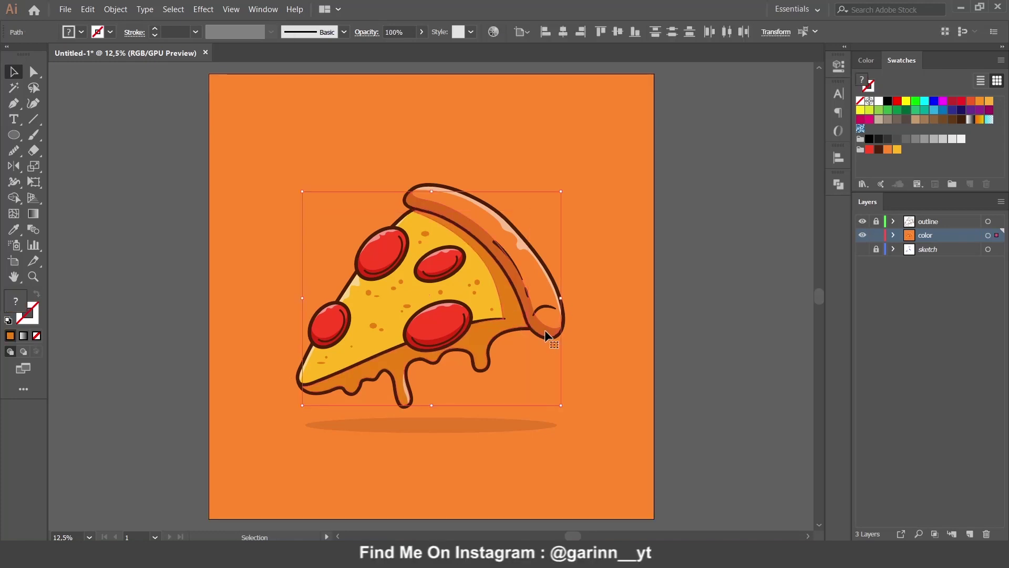
pyautogui.click(879, 149)
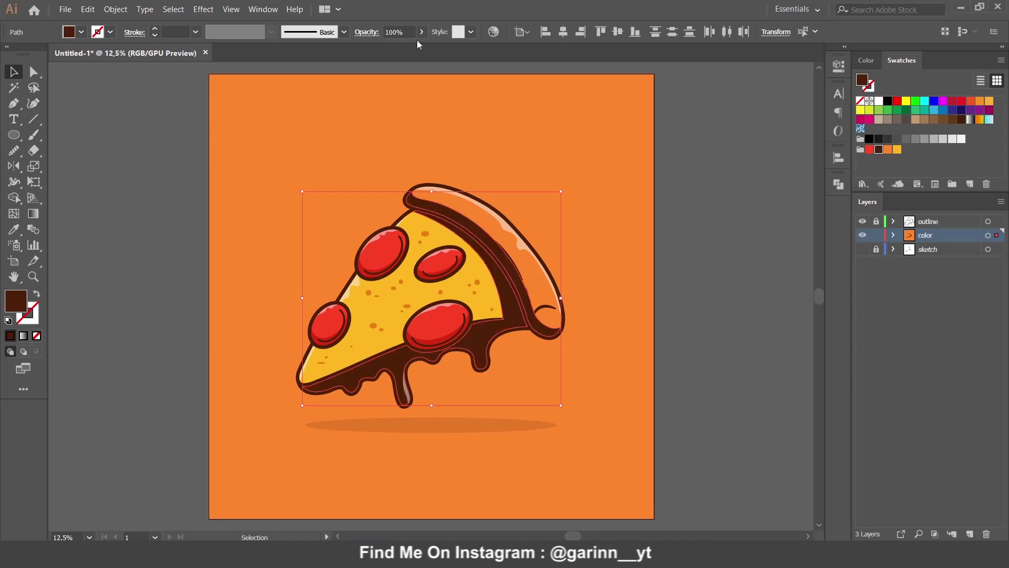
pyautogui.write('20')
pyautogui.press('Return')
pyautogui.click(768, 251)
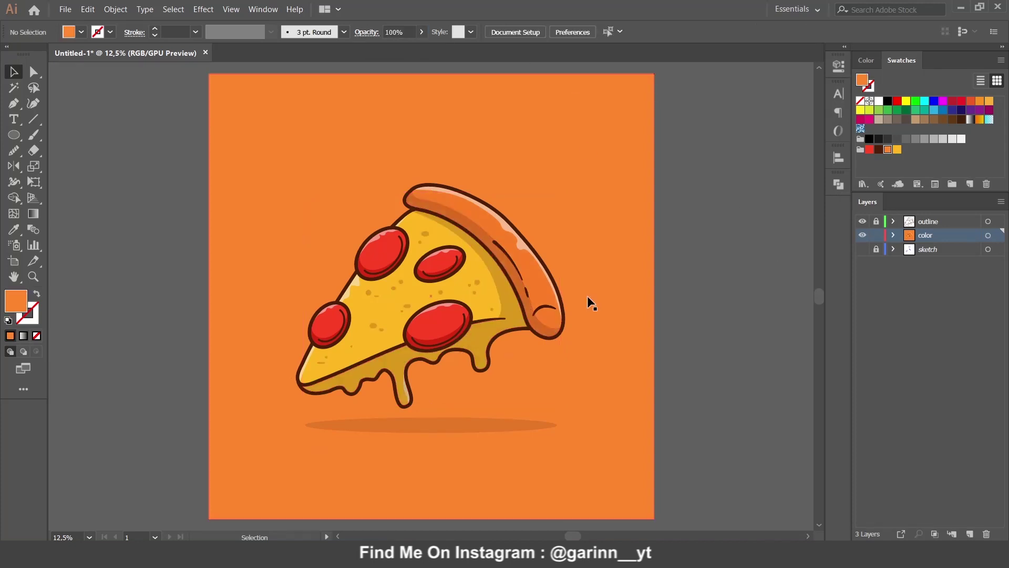
# - Apply a linear gradient to the cheese base, with yellow at the 0% stop and crust orange at the 100% stop
pyautogui.click(488, 302)
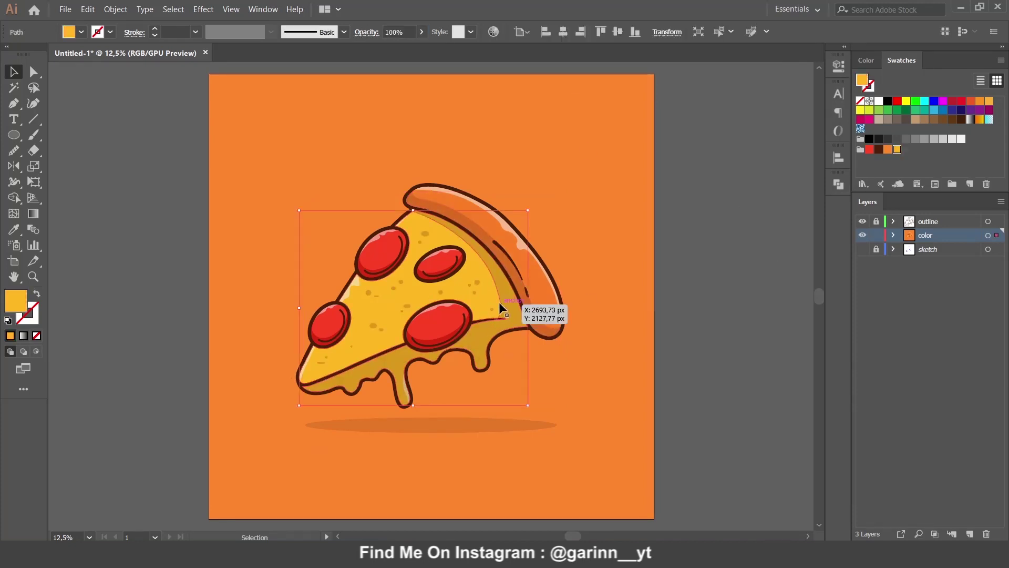
pyautogui.click(37, 217)
pyautogui.doubleClick(36, 215)
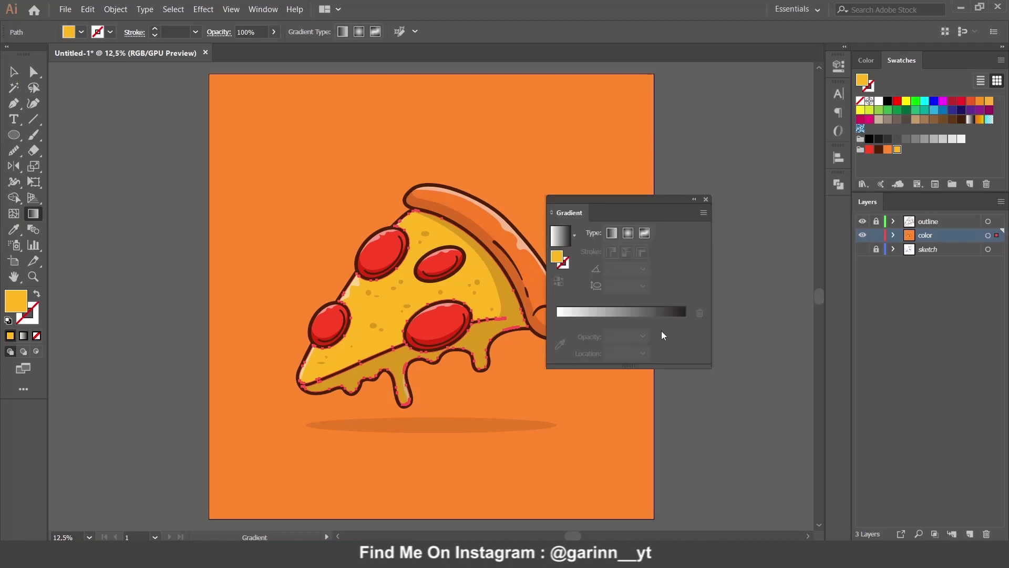
pyautogui.click(578, 313)
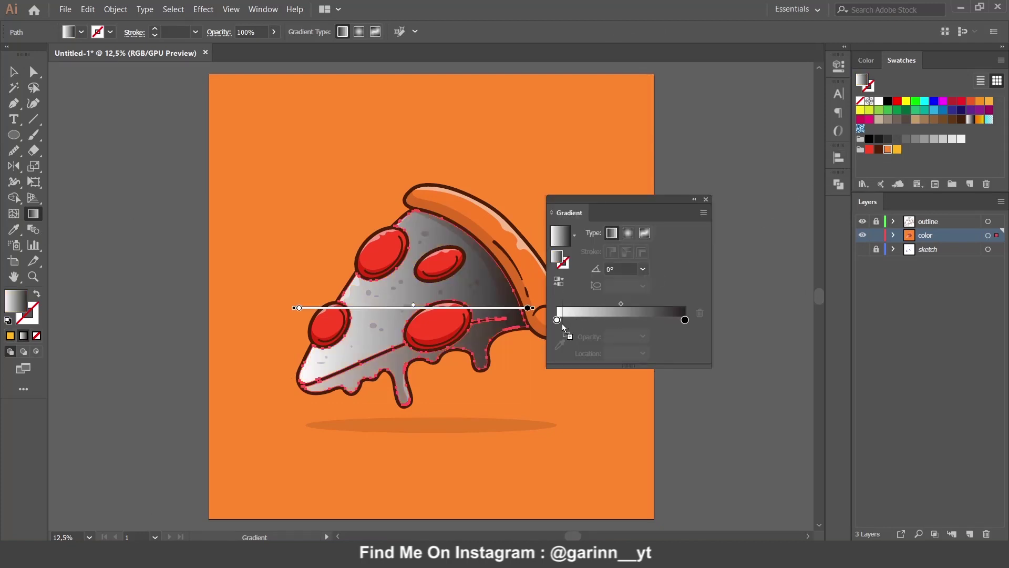
pyautogui.moveTo(686, 321); pyautogui.dragTo(685, 320)
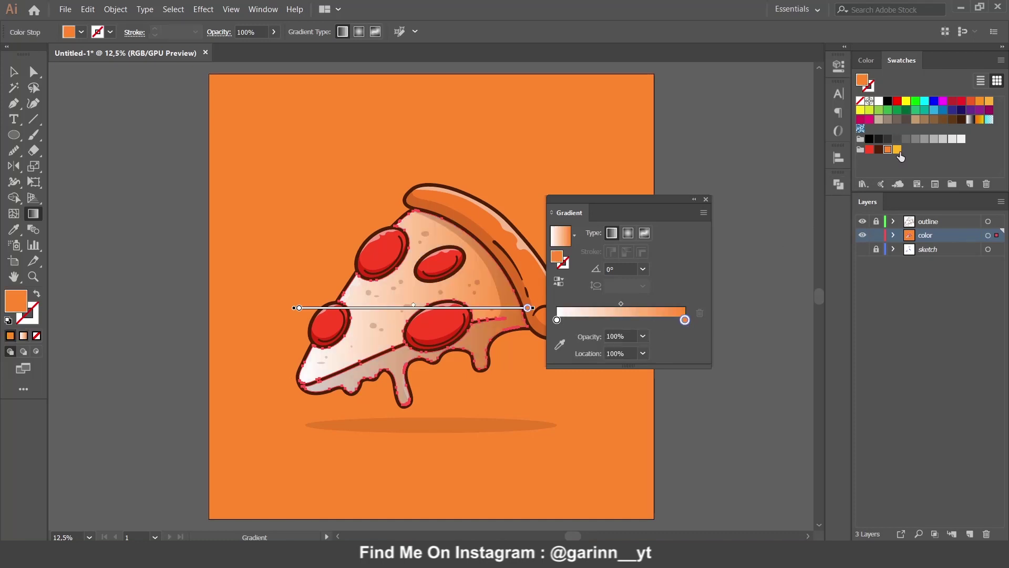
pyautogui.moveTo(557, 327); pyautogui.dragTo(556, 320)
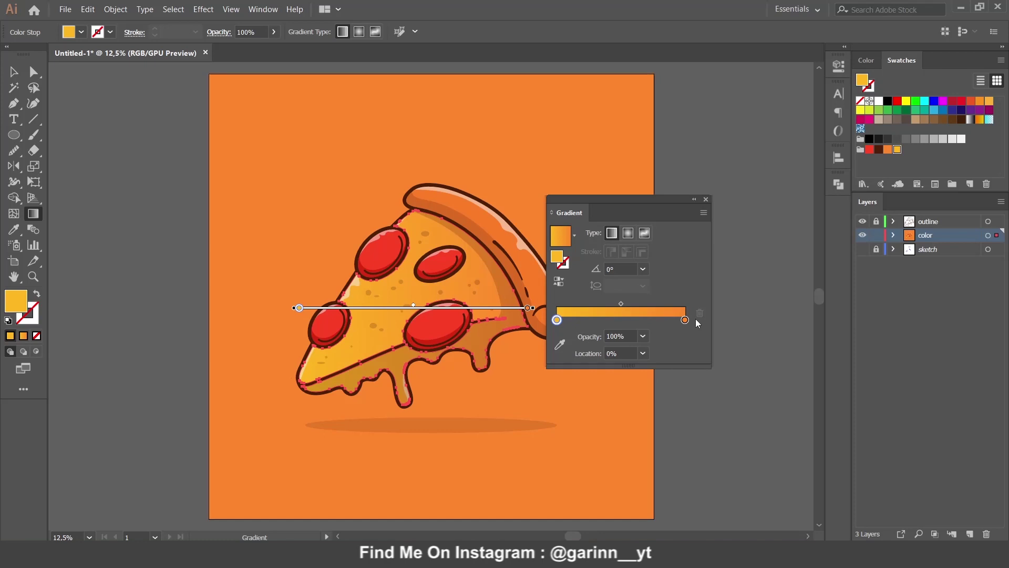
# - Redraw the cheese gradient's direction so it runs nearly horizontally across the whole slice, at about -2.6°
pyautogui.moveTo(300, 253)
pyautogui.mouseDown()
pyautogui.moveTo(616, 380)
pyautogui.moveTo(632, 337)
pyautogui.mouseUp()
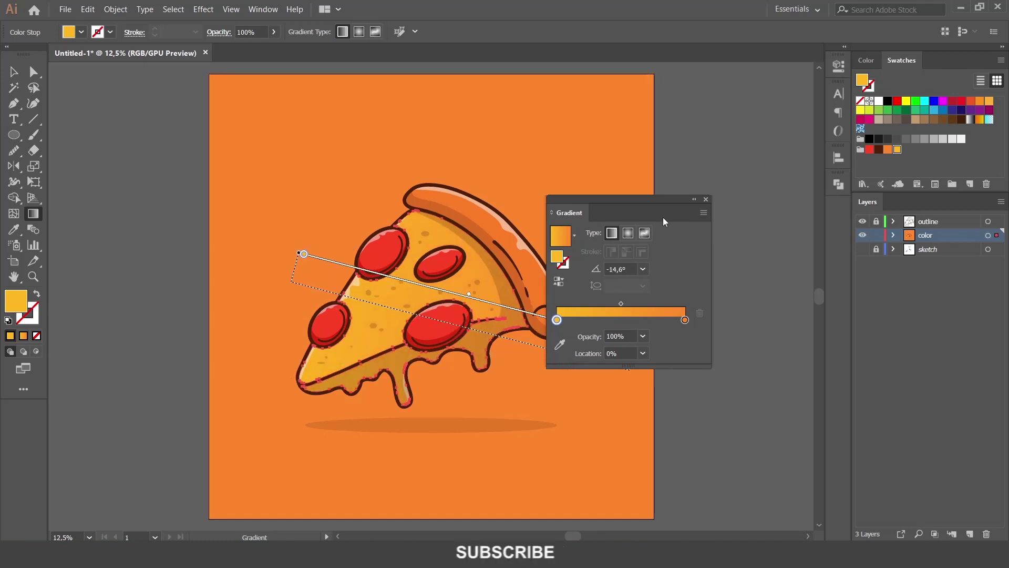
pyautogui.moveTo(648, 200); pyautogui.dragTo(772, 157)
pyautogui.moveTo(275, 326)
pyautogui.mouseDown()
pyautogui.moveTo(618, 294)
pyautogui.moveTo(630, 350)
pyautogui.mouseUp()
pyautogui.moveTo(289, 259)
pyautogui.mouseDown()
pyautogui.moveTo(473, 323)
pyautogui.moveTo(610, 347)
pyautogui.moveTo(582, 326)
pyautogui.mouseUp()
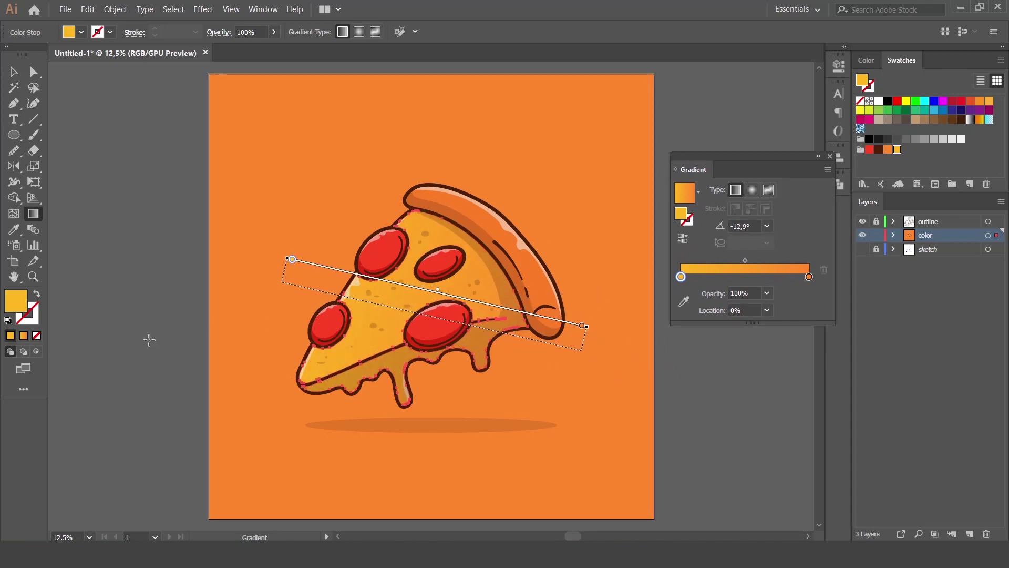
pyautogui.moveTo(257, 346)
pyautogui.mouseDown()
pyautogui.moveTo(569, 341)
pyautogui.moveTo(606, 362)
pyautogui.mouseUp()
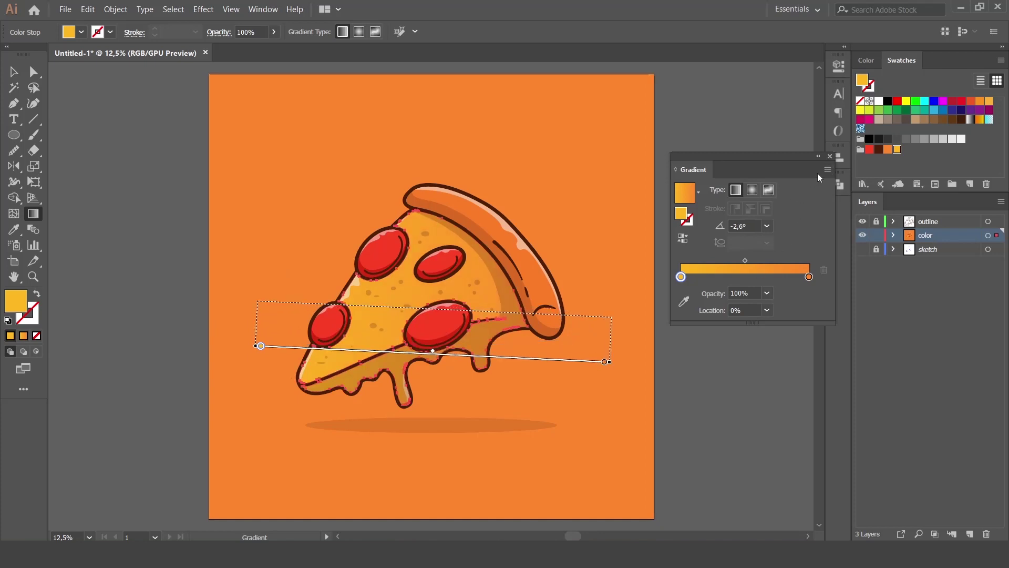
# - Apply a linear gradient to the crust, with the orange swatch at the 0% stop and reddish orange FE732D at the 100% stop
pyautogui.press('v')
pyautogui.click(509, 239)
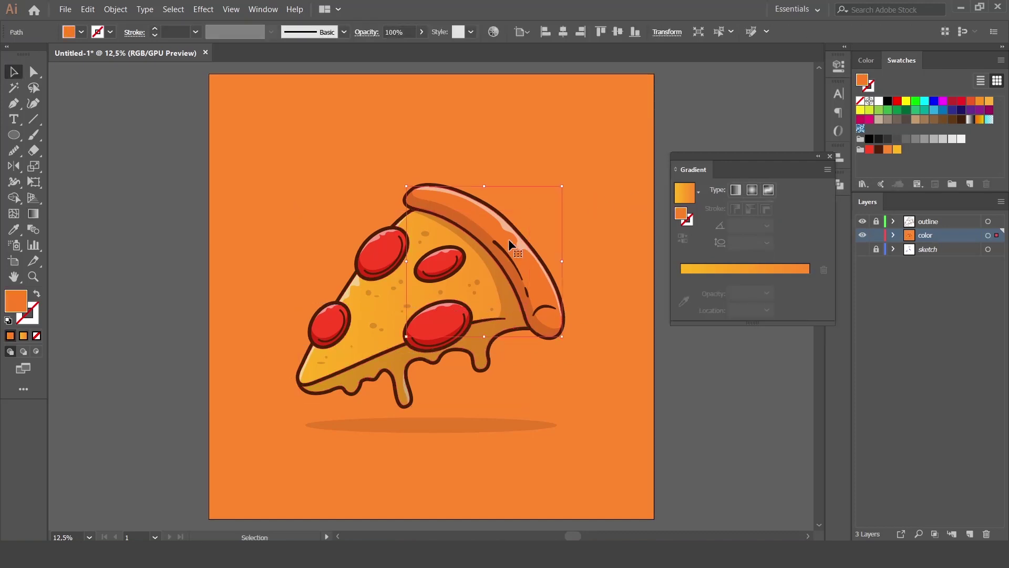
pyautogui.click(736, 269)
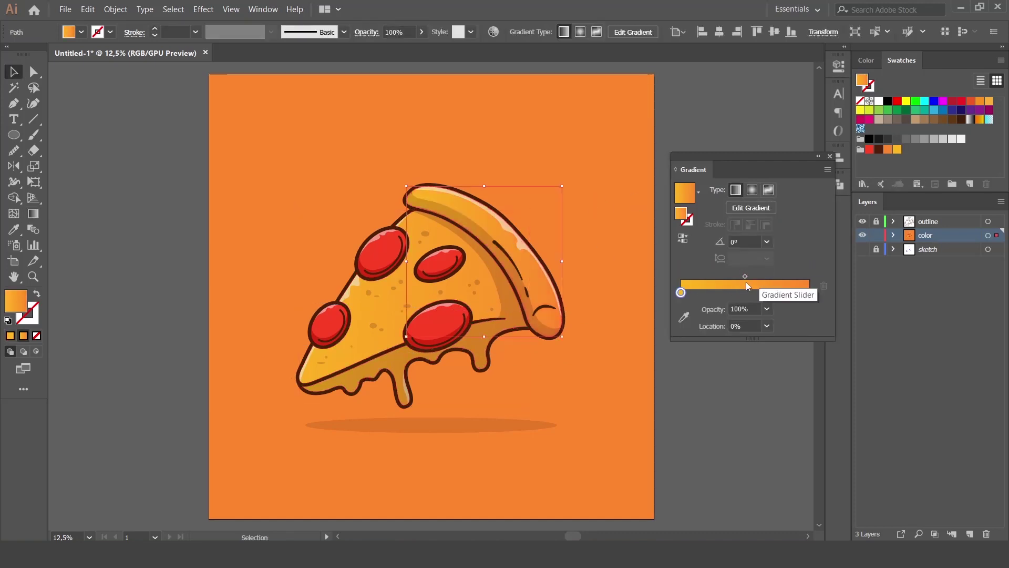
pyautogui.moveTo(889, 149); pyautogui.dragTo(741, 263)
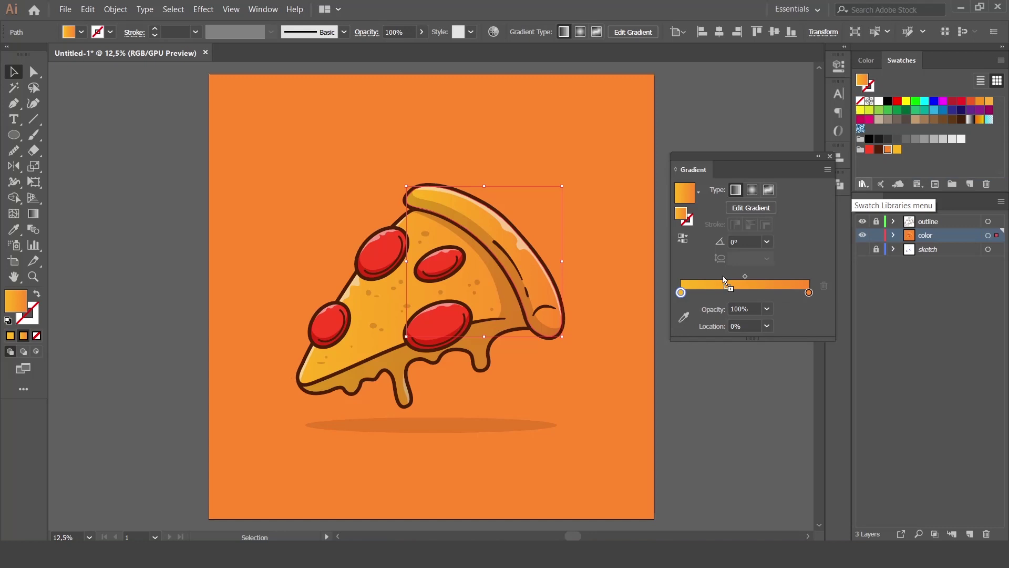
pyautogui.moveTo(681, 296); pyautogui.dragTo(681, 296)
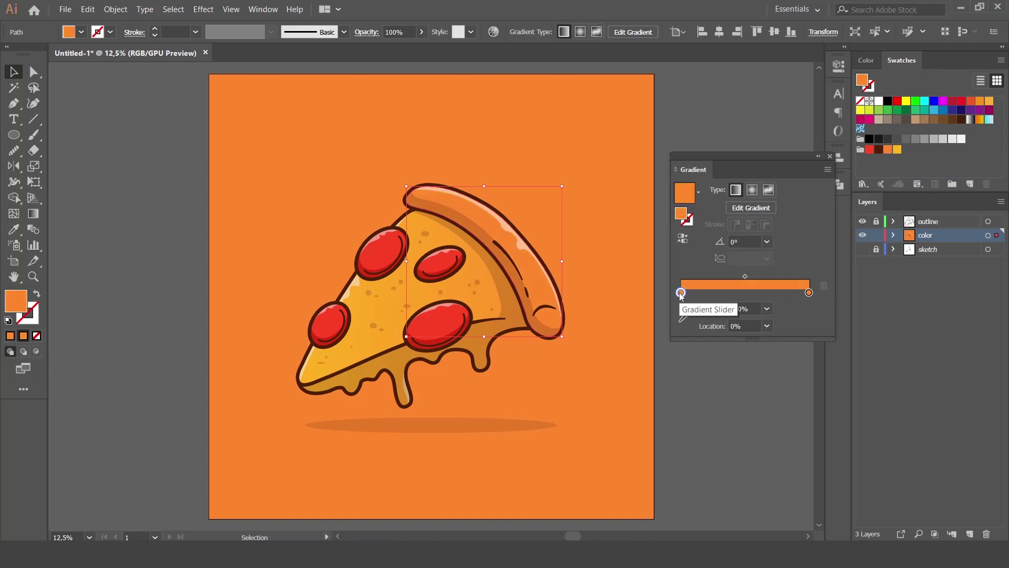
pyautogui.doubleClick(809, 293)
pyautogui.moveTo(736, 368); pyautogui.dragTo(730, 368)
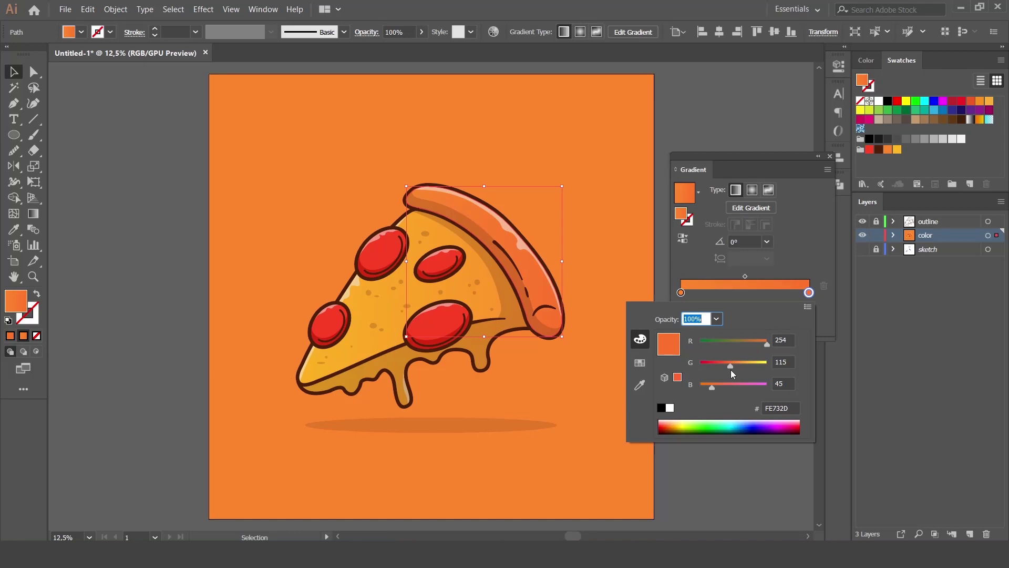
pyautogui.click(810, 255)
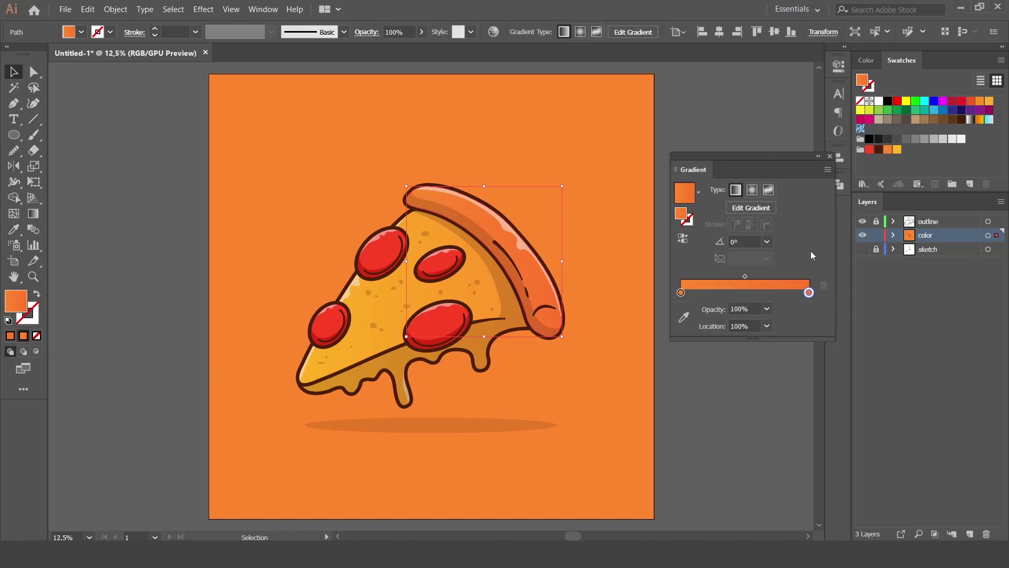
# - Angle the crust gradient at about -66.5°, running from above the crust down to its lower end, and deselect the artwork
pyautogui.press('g')
pyautogui.moveTo(476, 168)
pyautogui.mouseDown()
pyautogui.moveTo(562, 355)
pyautogui.moveTo(536, 305)
pyautogui.mouseUp()
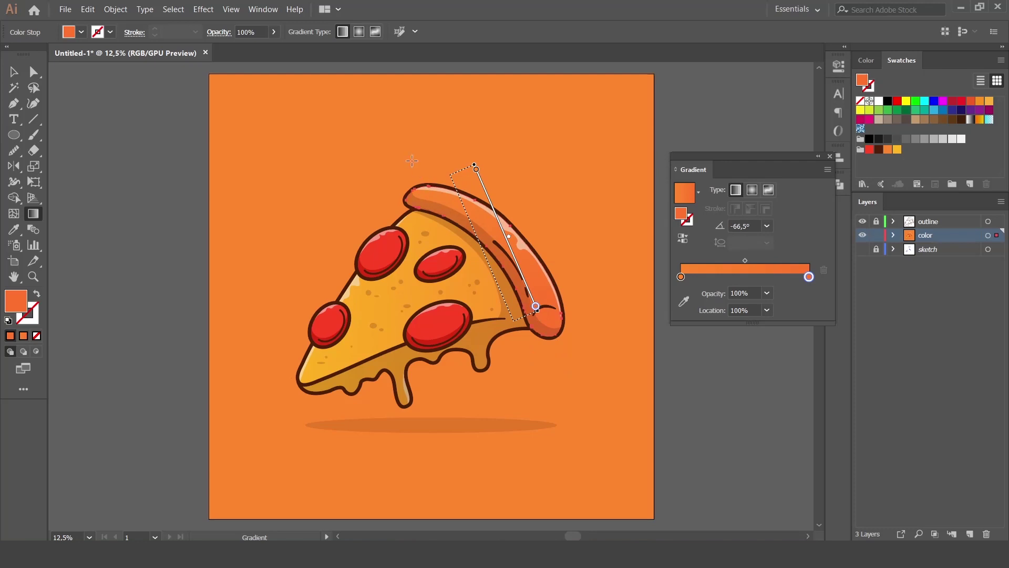
pyautogui.click(830, 157)
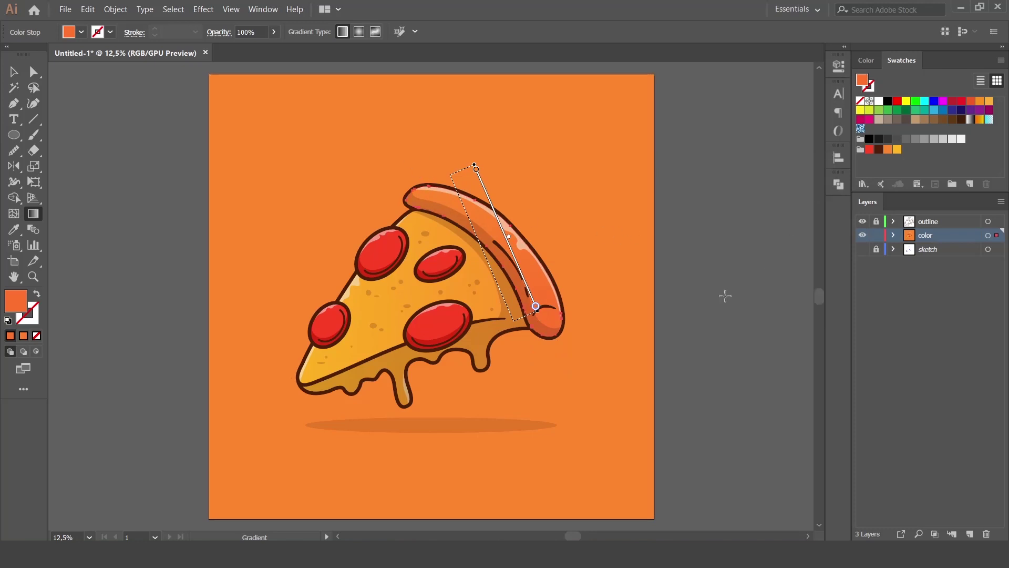
pyautogui.press('v')
pyautogui.click(719, 300)
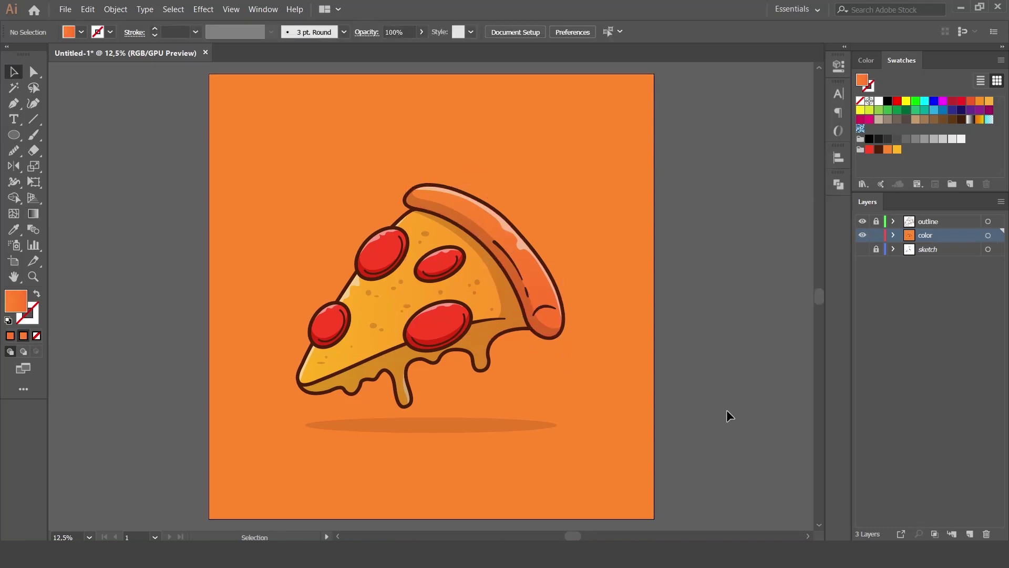